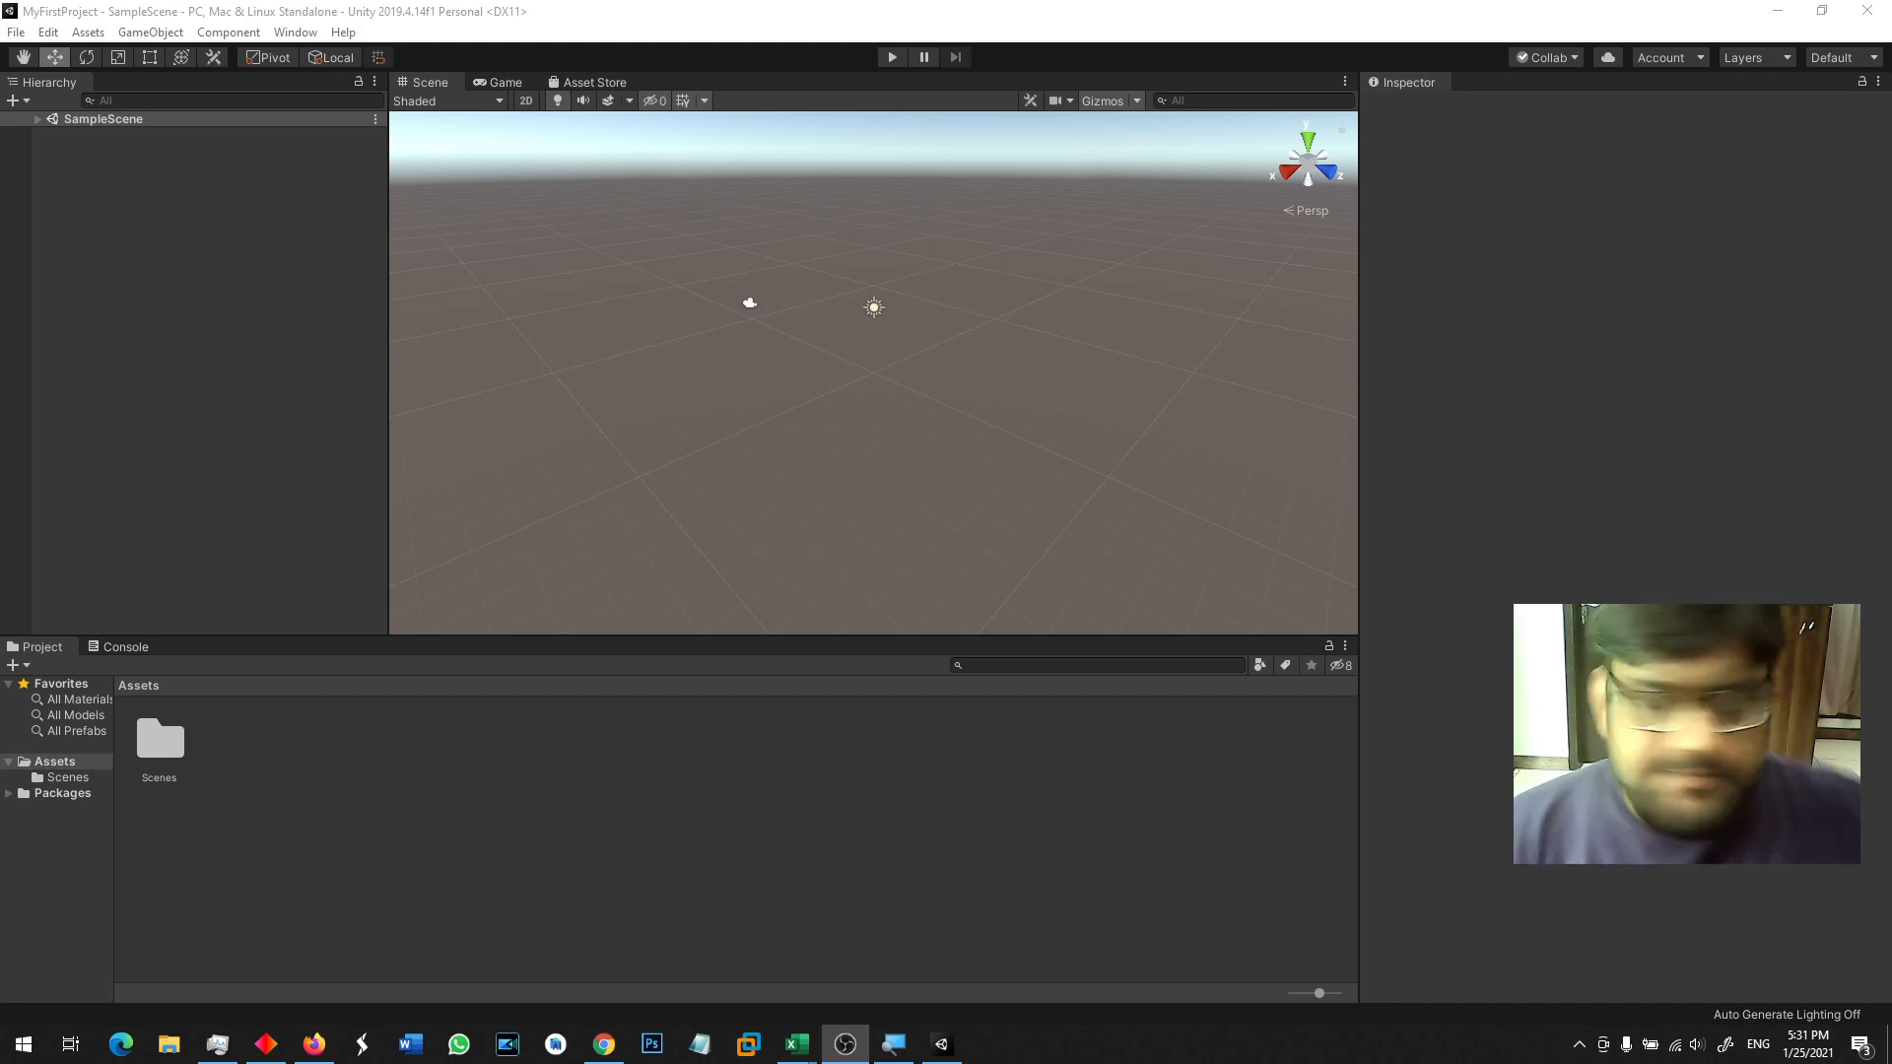
Step: Add a 3D cube object to the sample scene
click(822, 19)
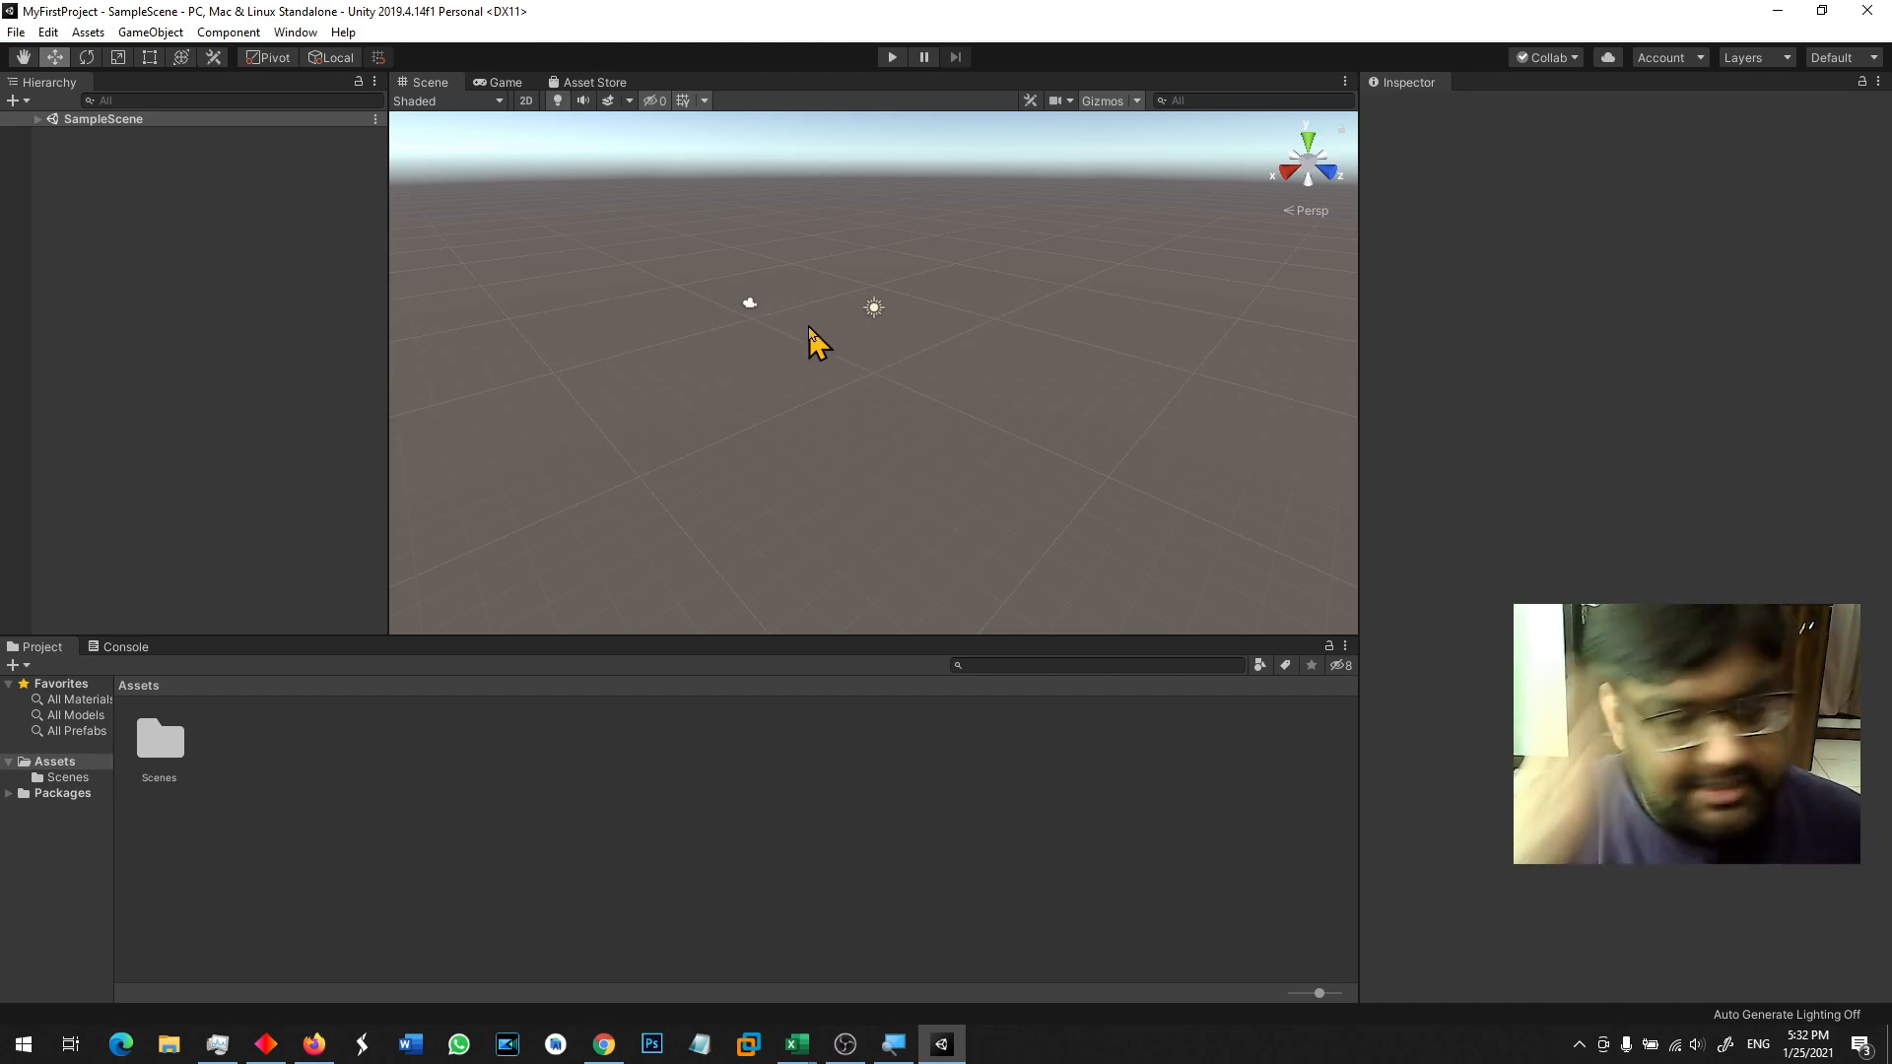
click(150, 32)
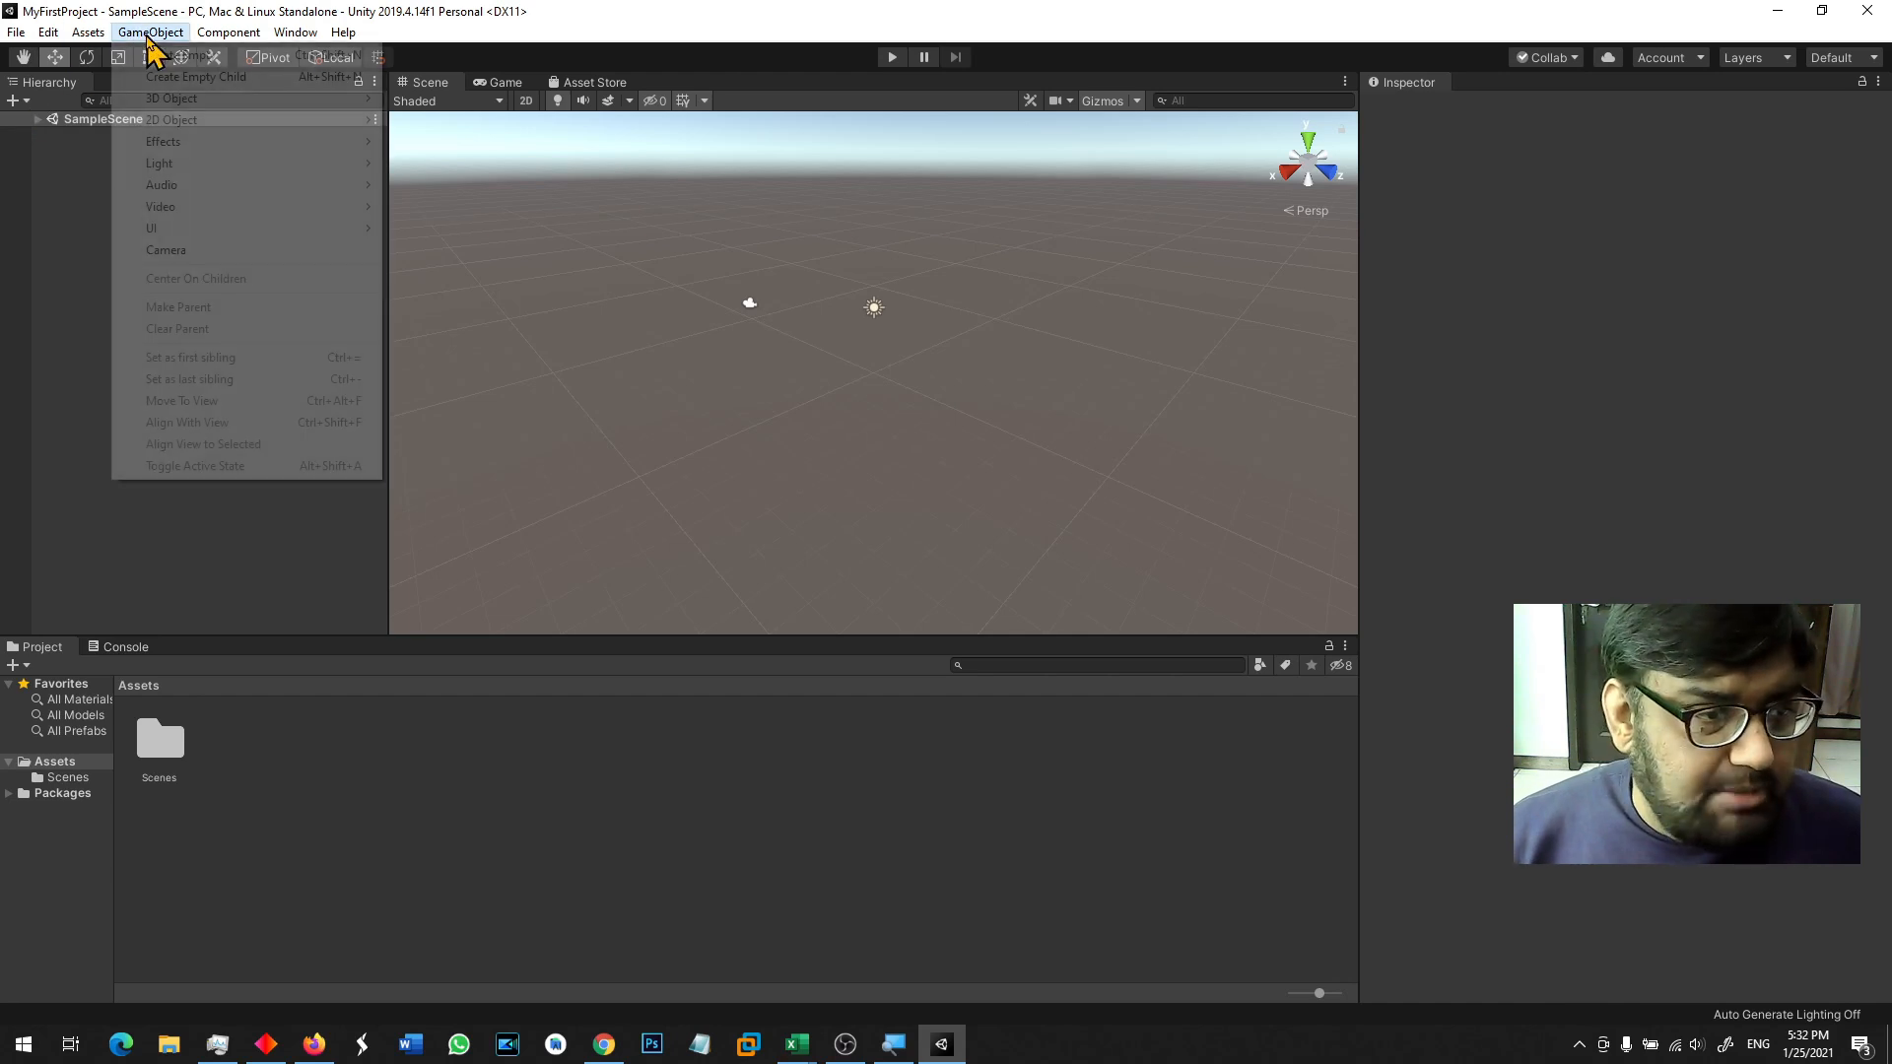
mouse_move(205, 101)
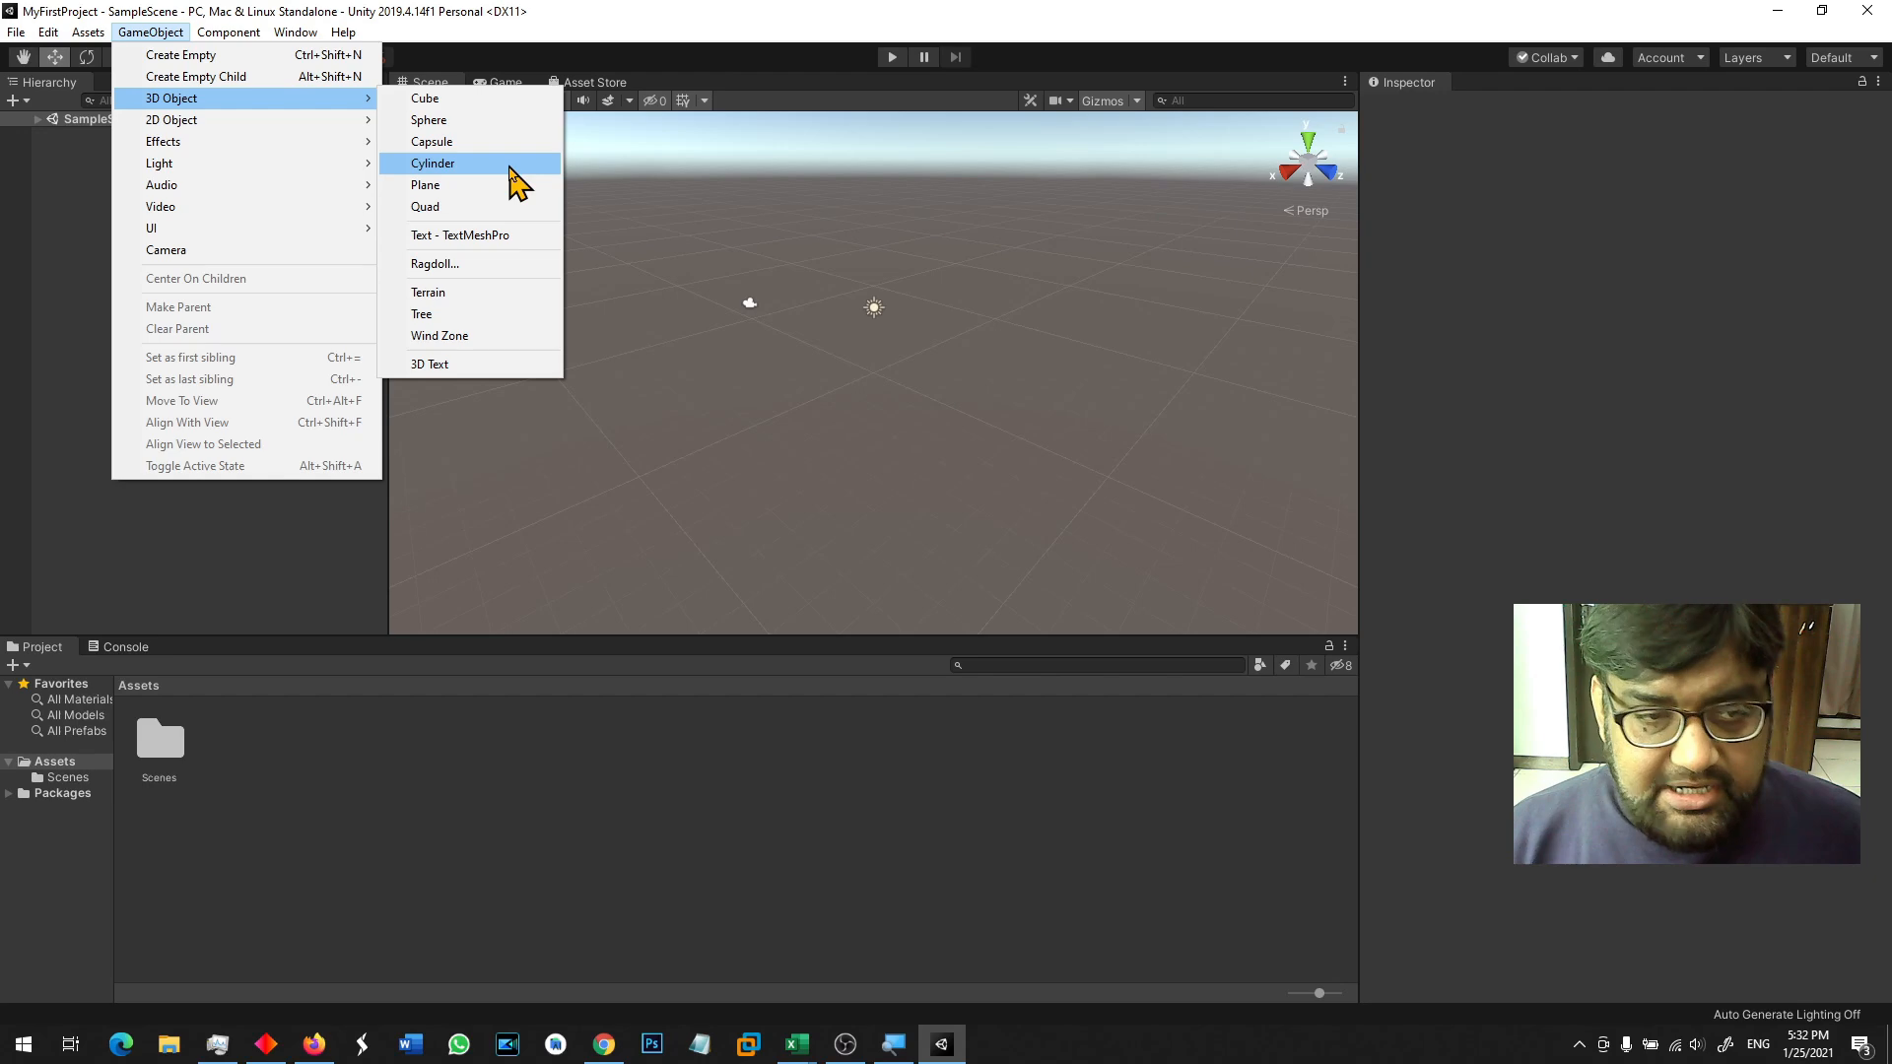
click(493, 103)
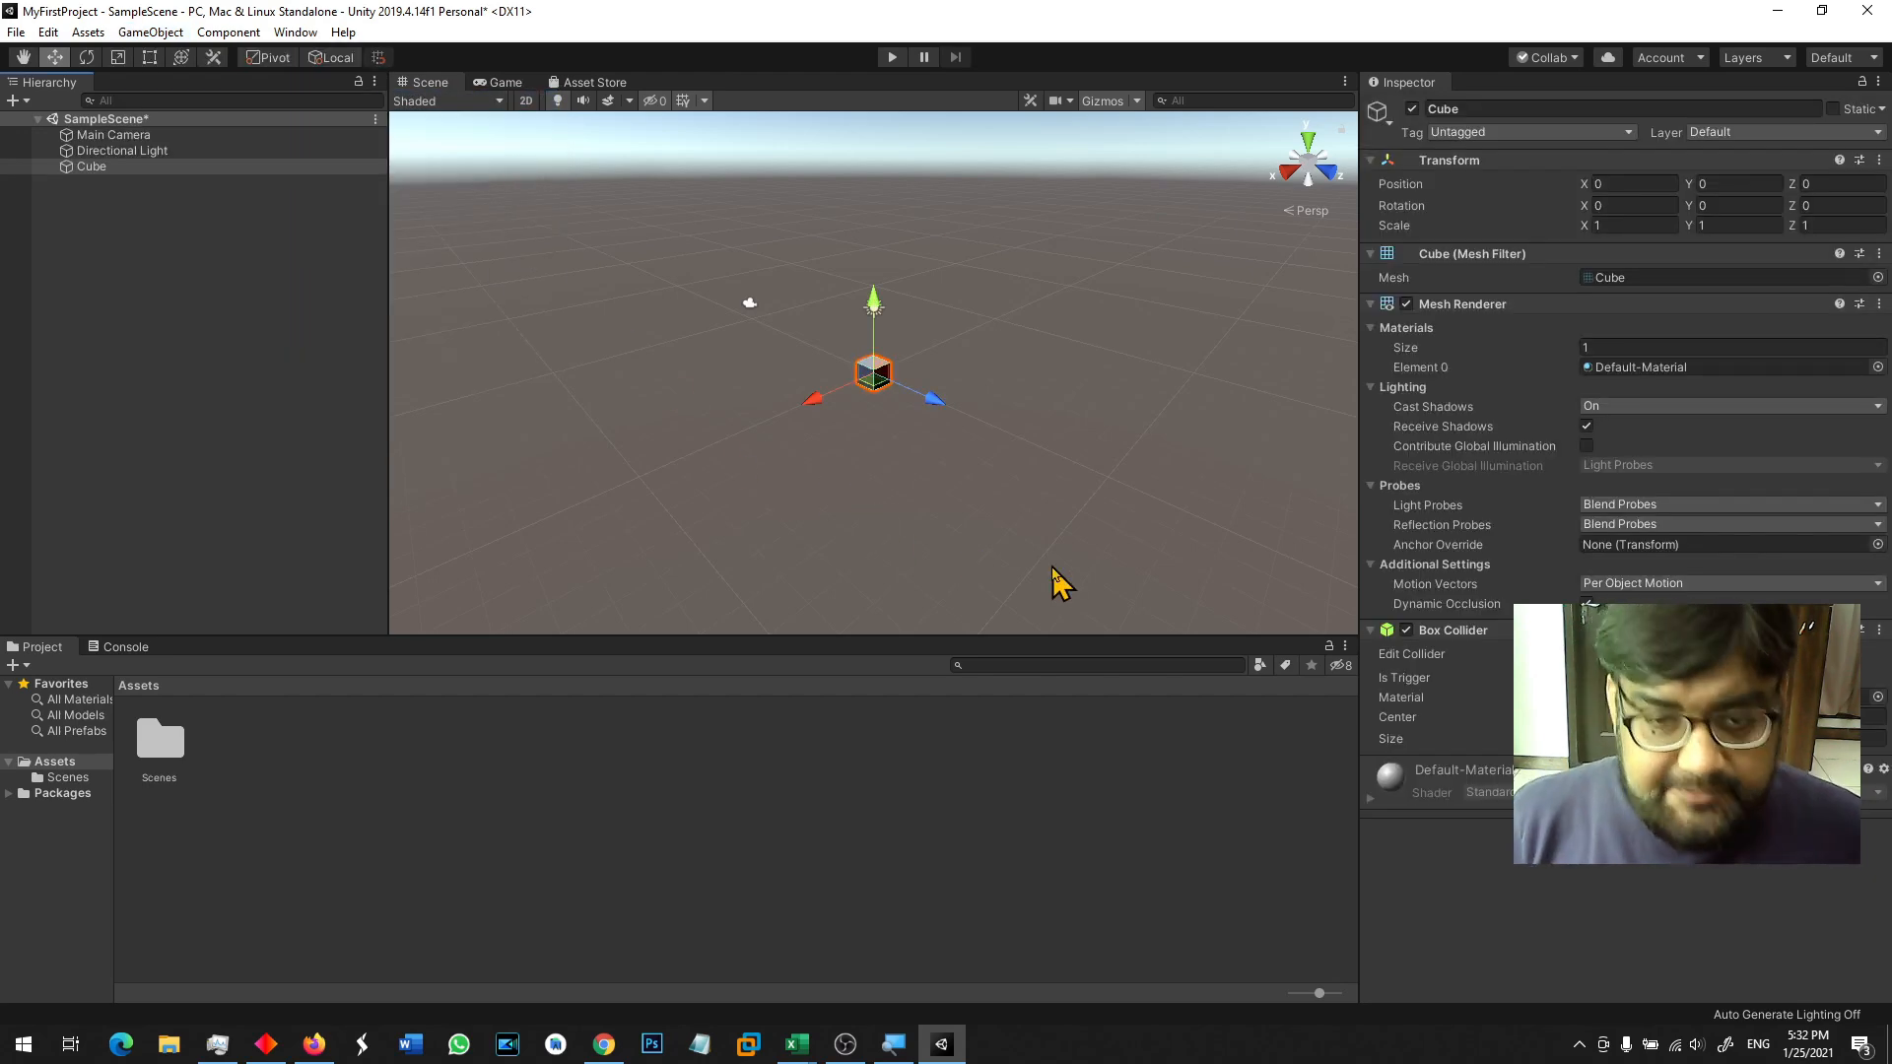
scroll(1053, 566, up, 5)
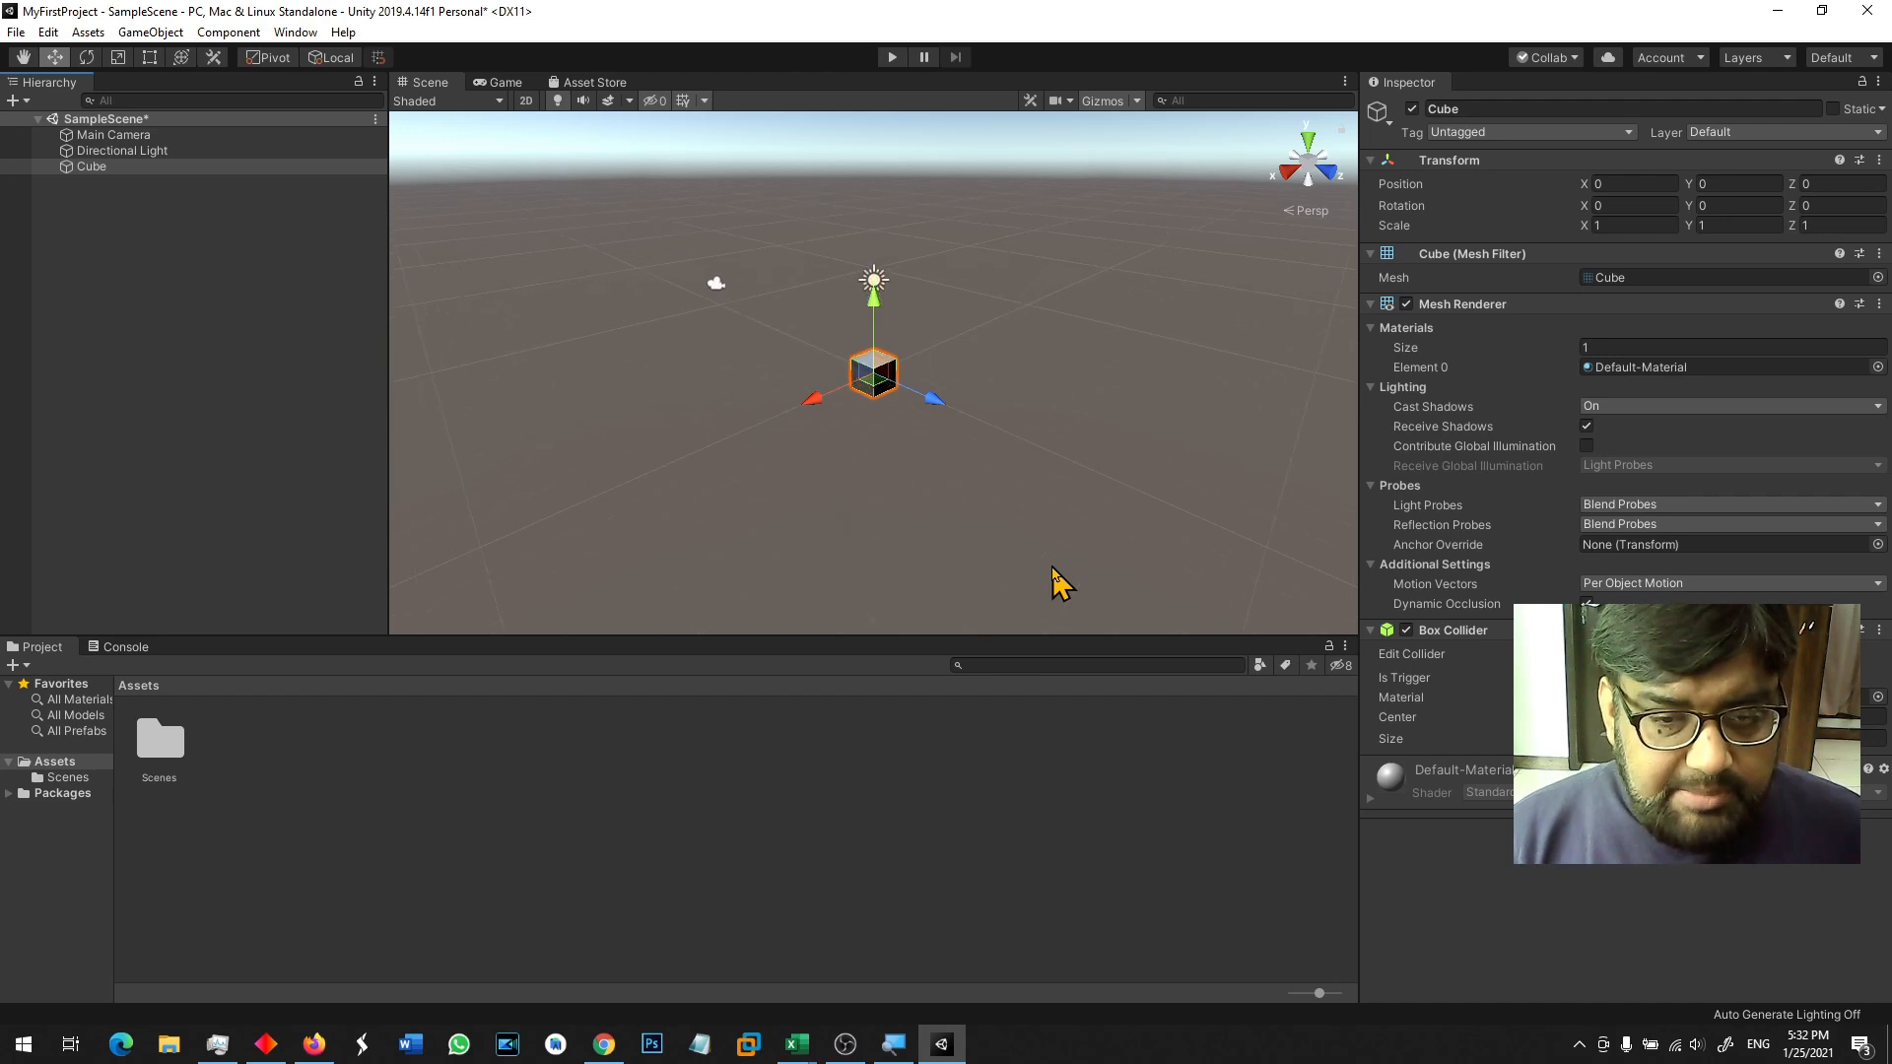
scroll(1052, 565, up, 4)
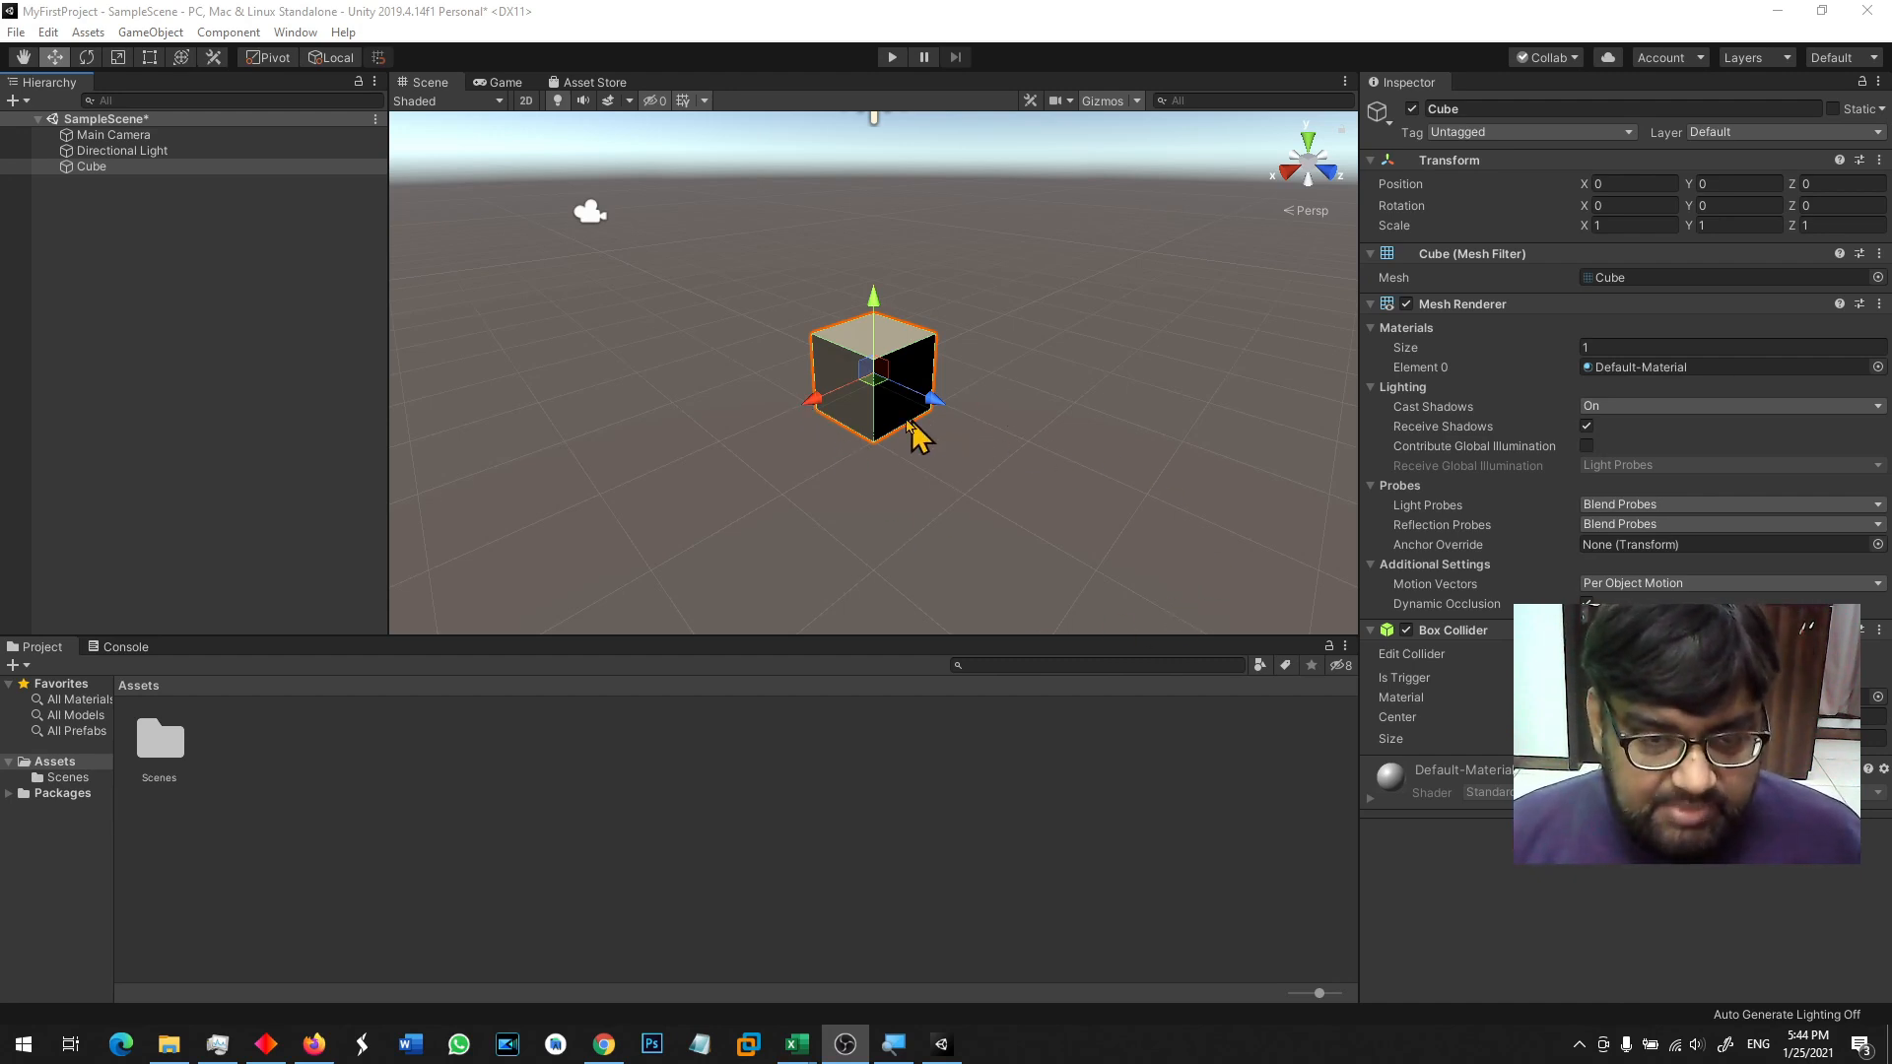
Step: Try moving the cube along X, Y and Z, reaching about -1.85 on Z, and undo each move
drag(819, 407, 1105, 434)
key(ctrl+z)
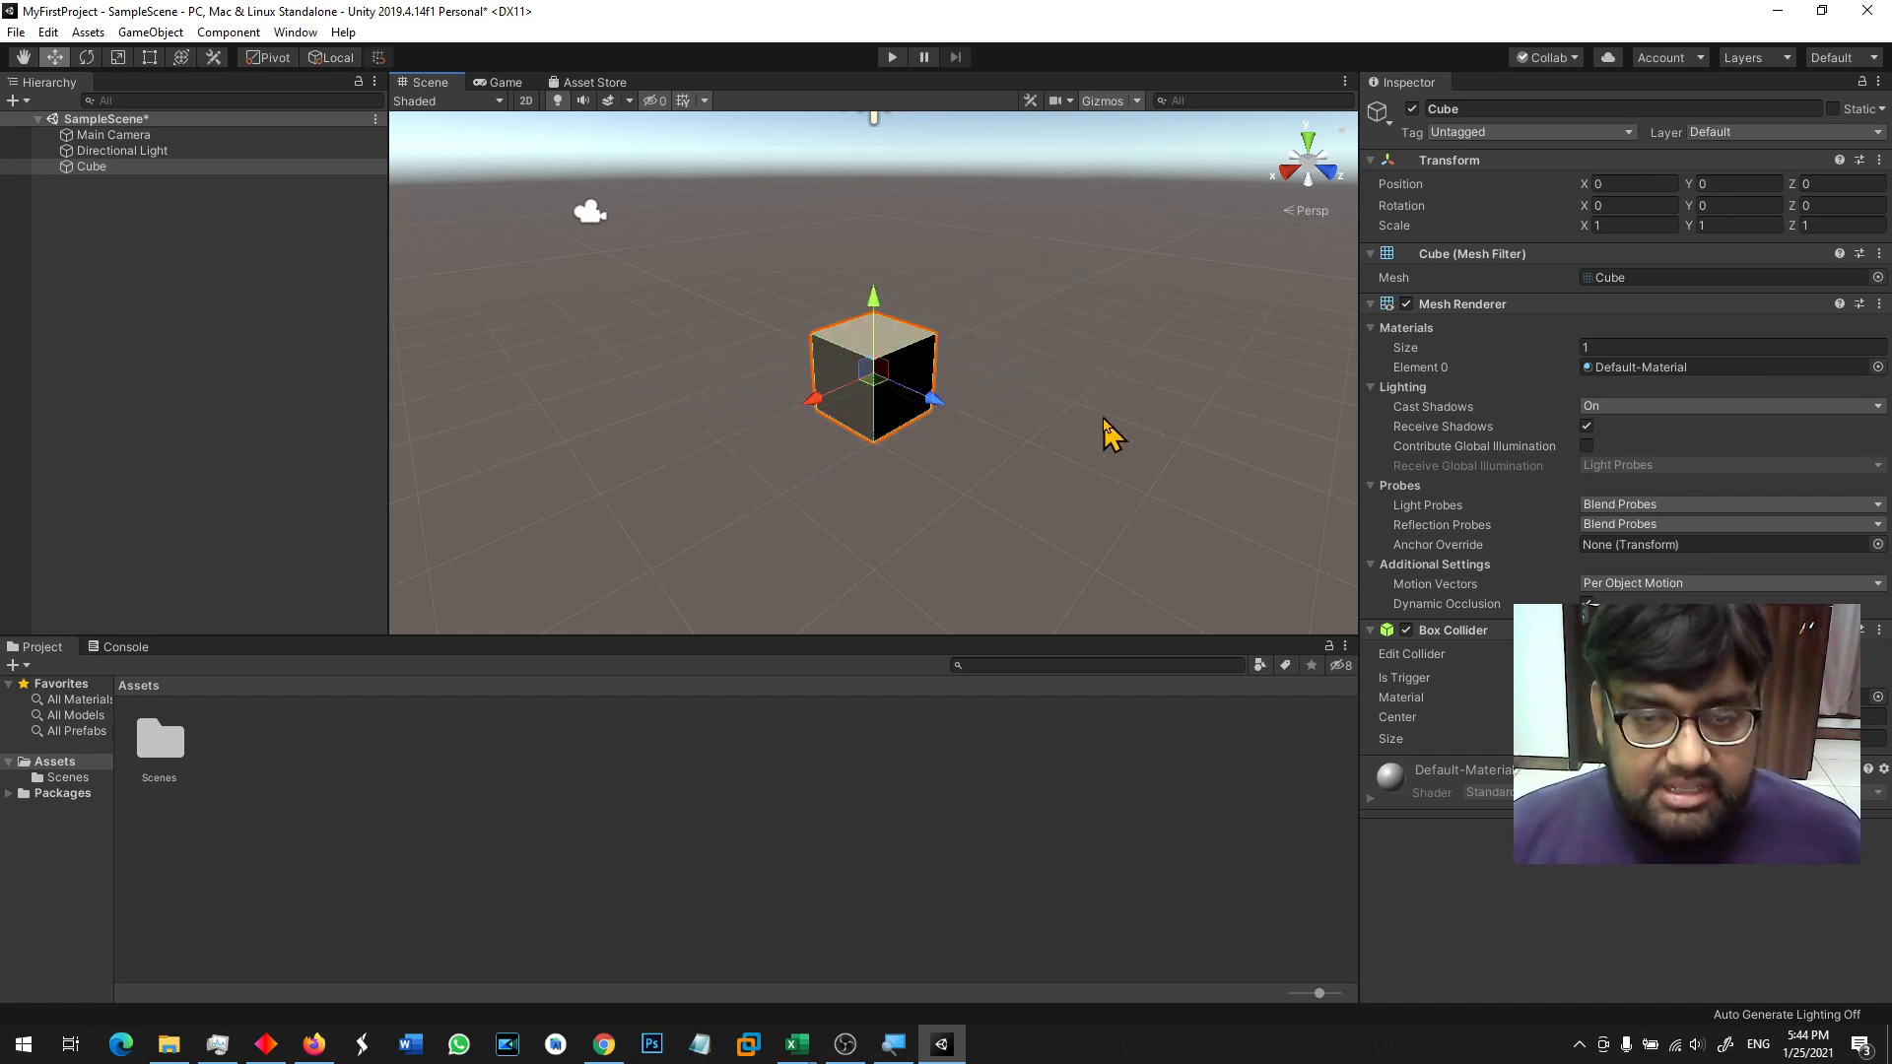
drag(882, 310, 926, 387)
key(ctrl+z)
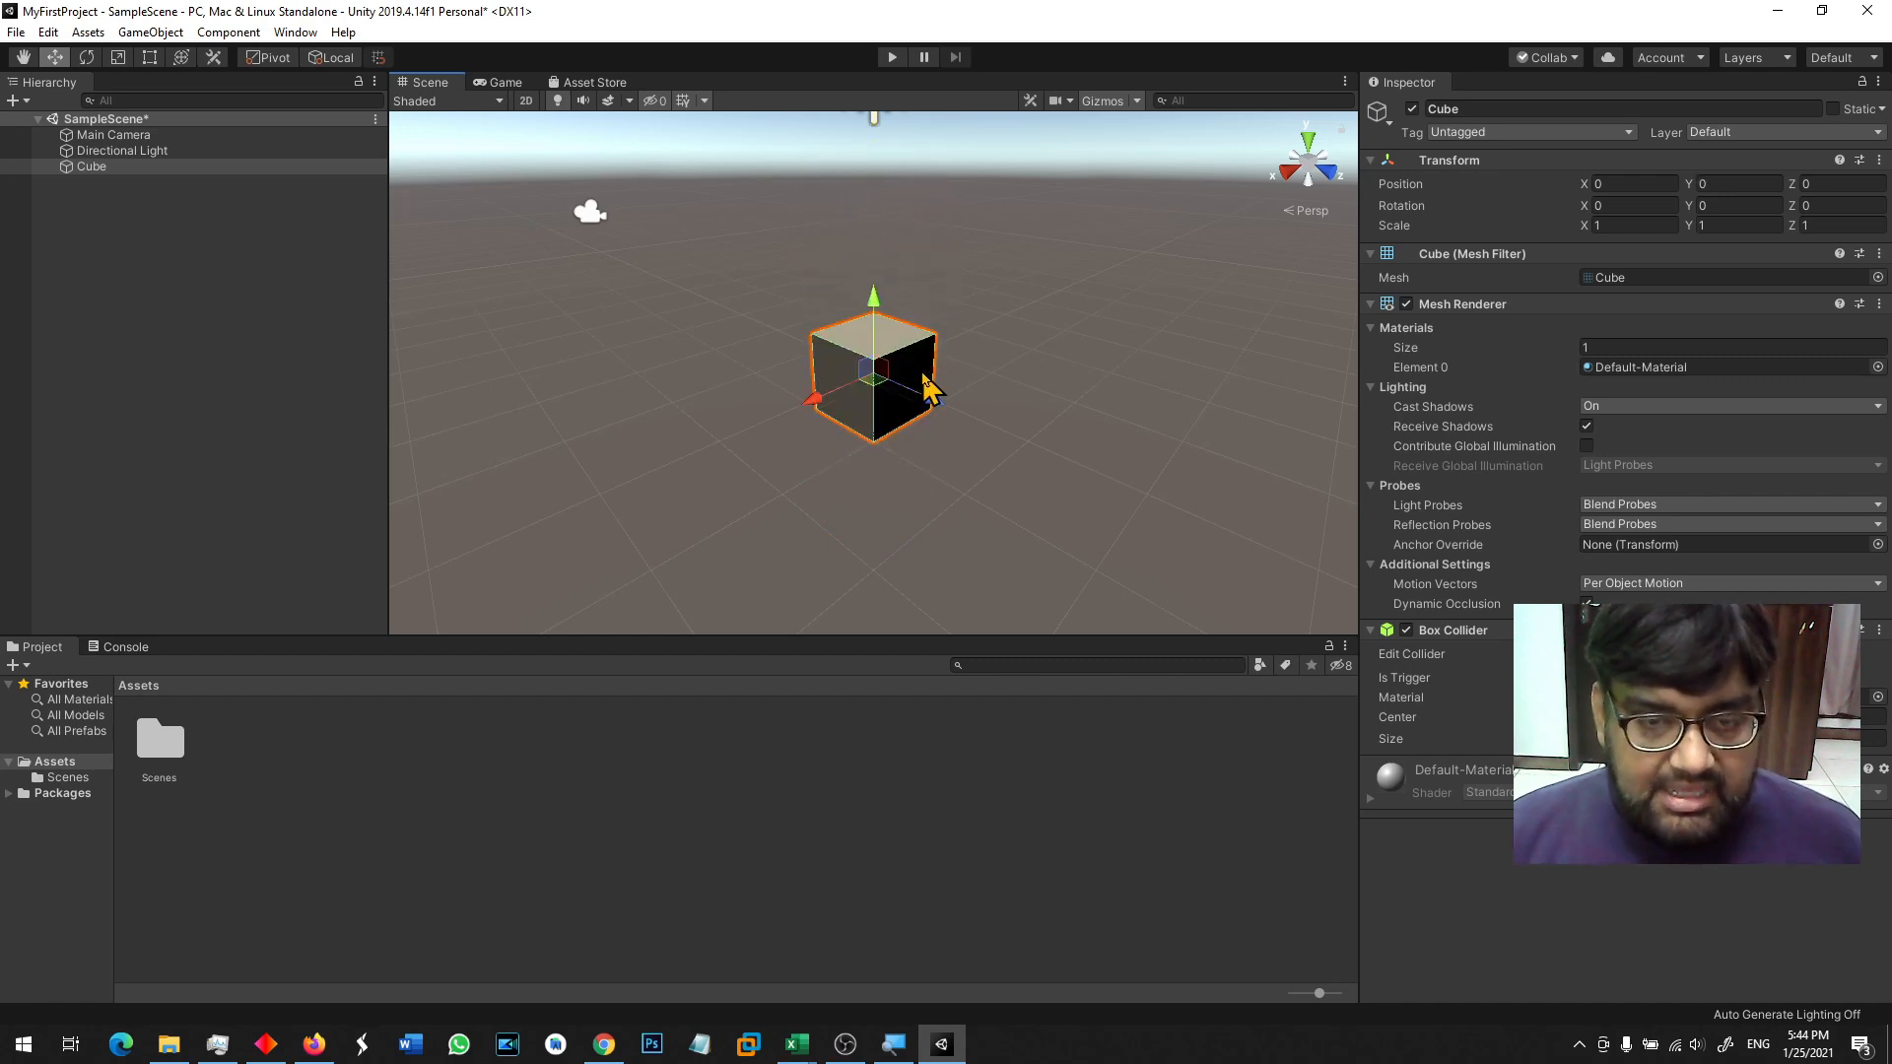
drag(931, 399, 857, 367)
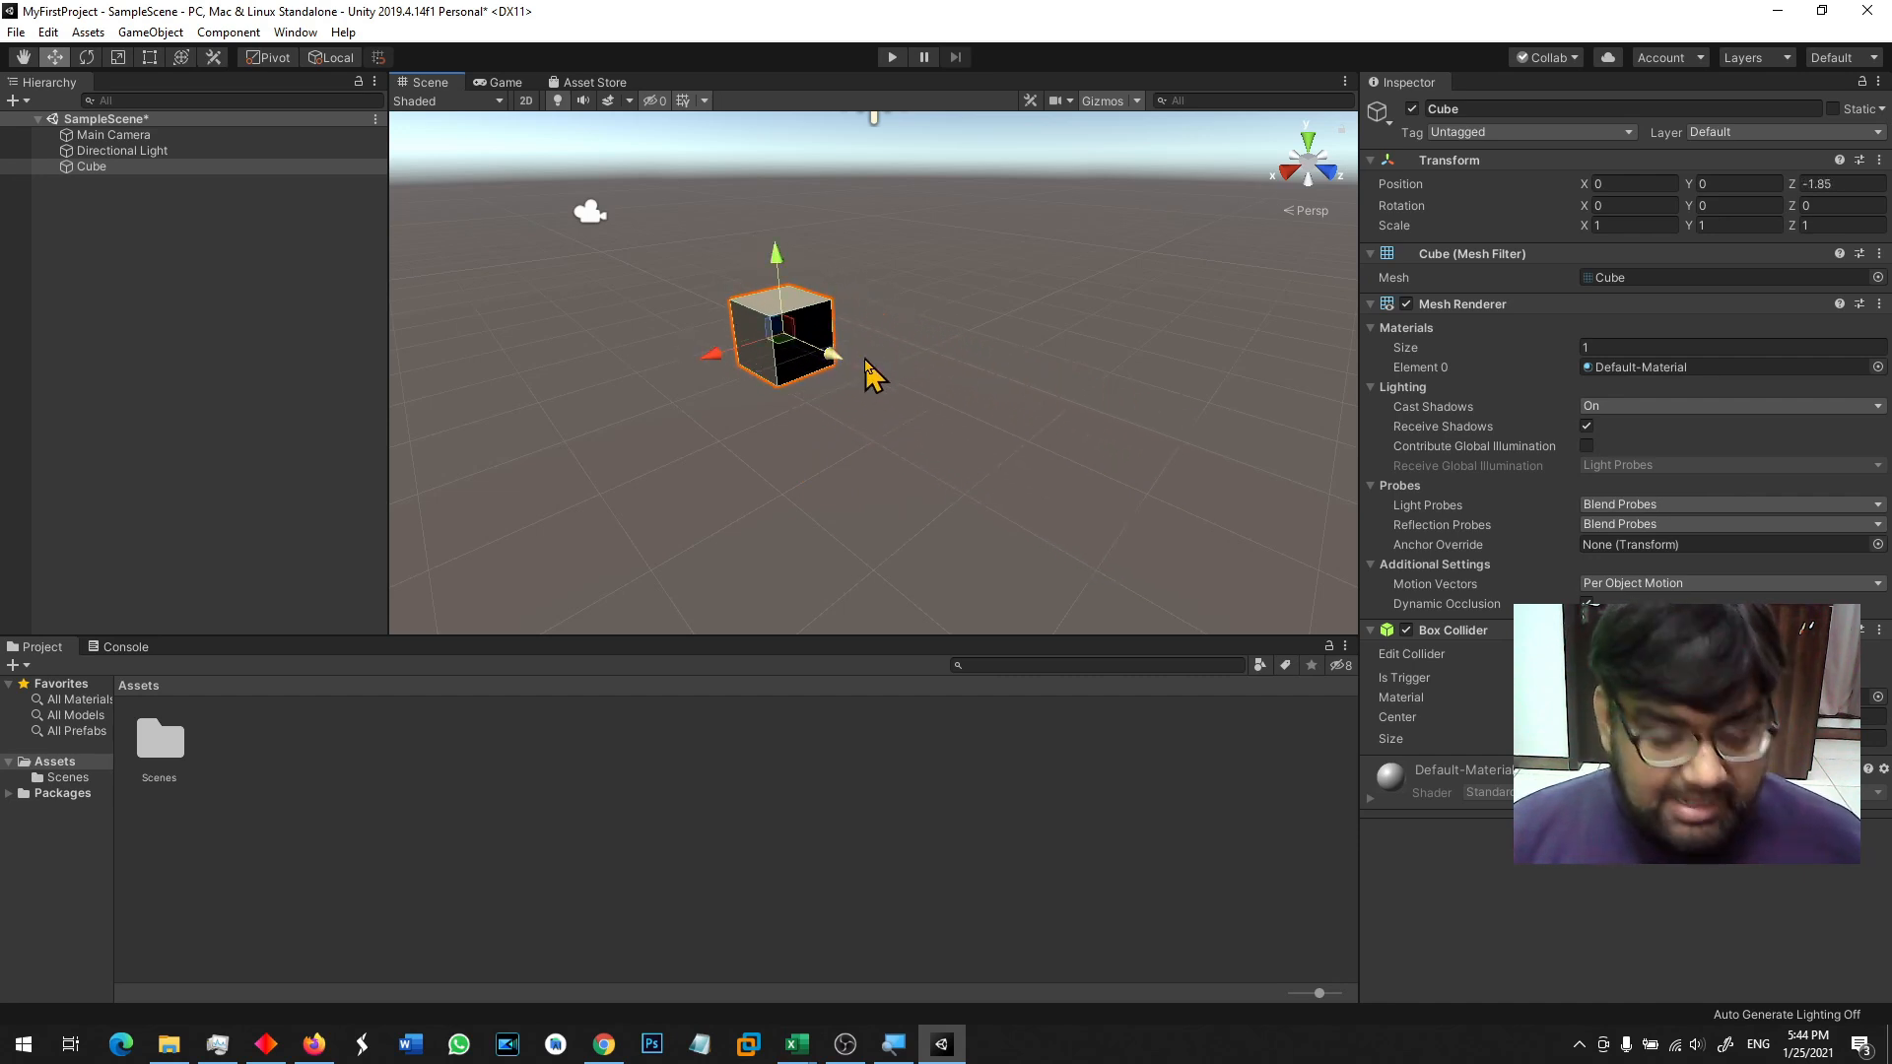
key(ctrl+z)
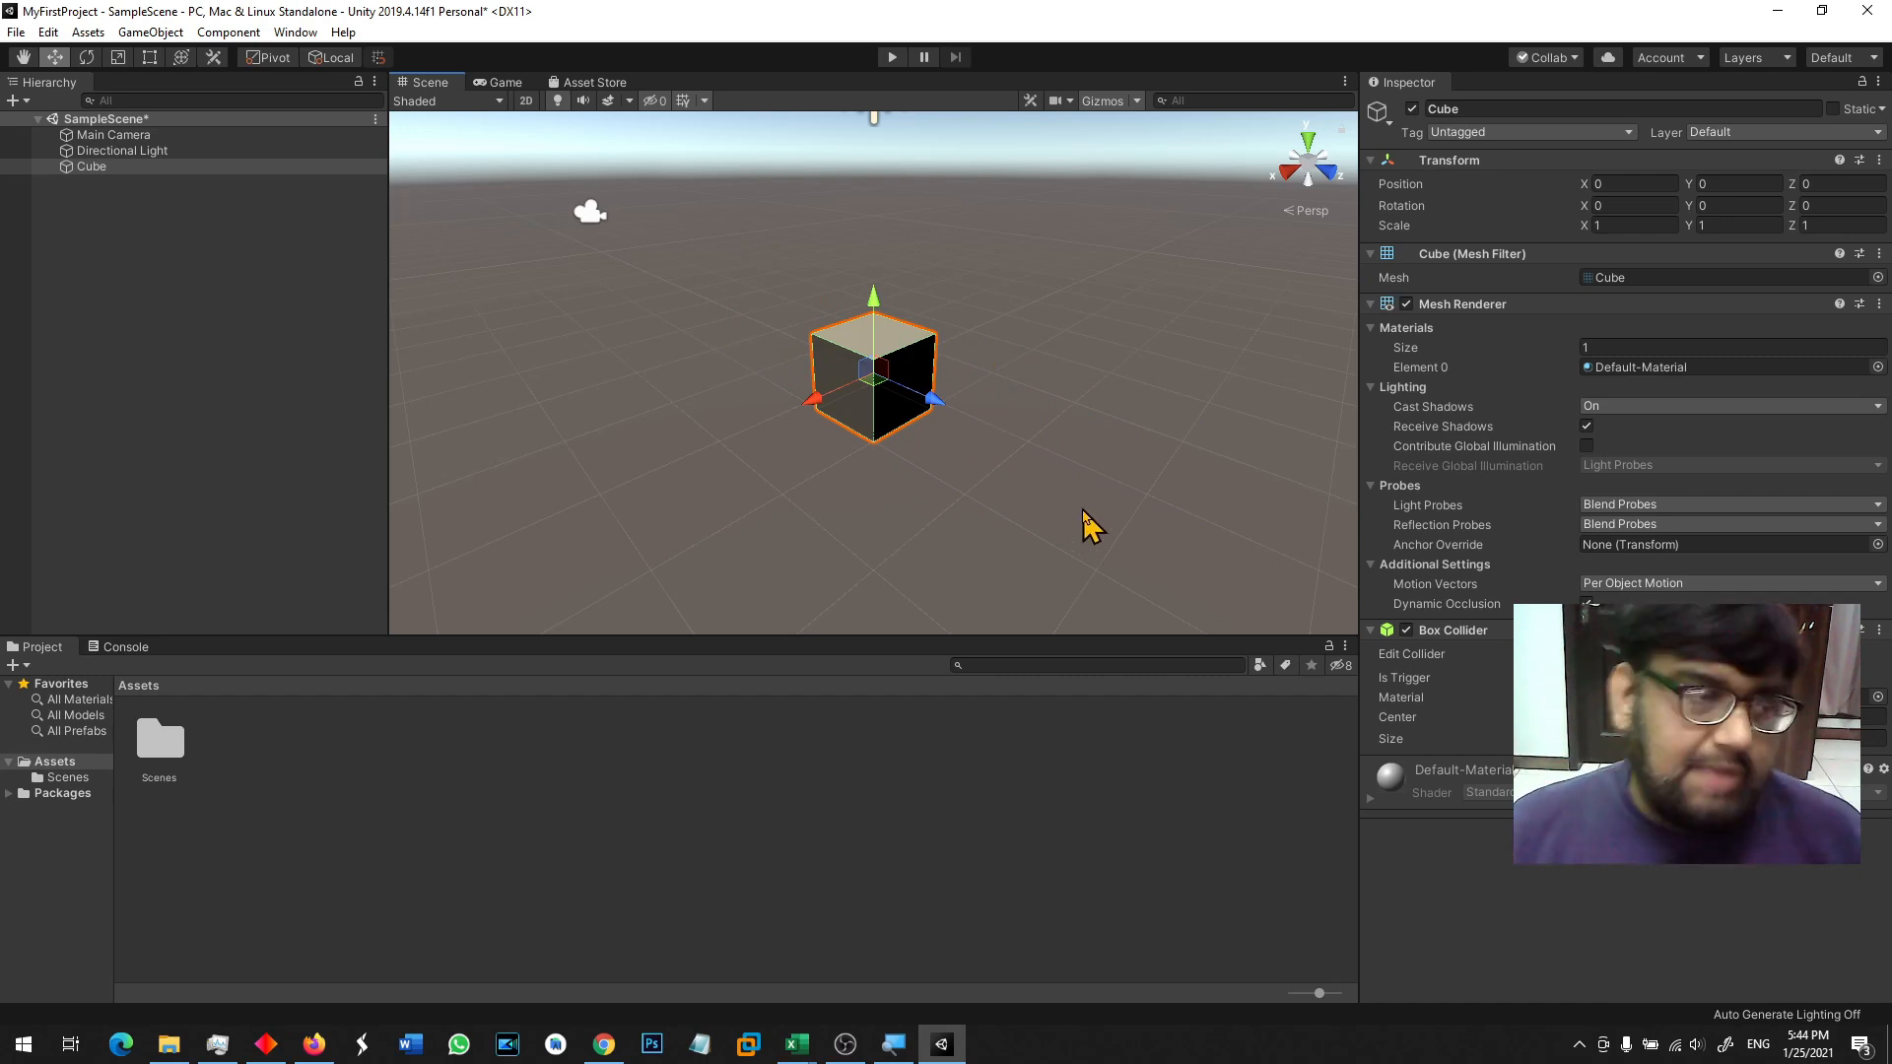
Step: Try moving the cube outward along Z and to about -2.36 on X, undoing each move
drag(949, 414, 1038, 473)
key(ctrl+z)
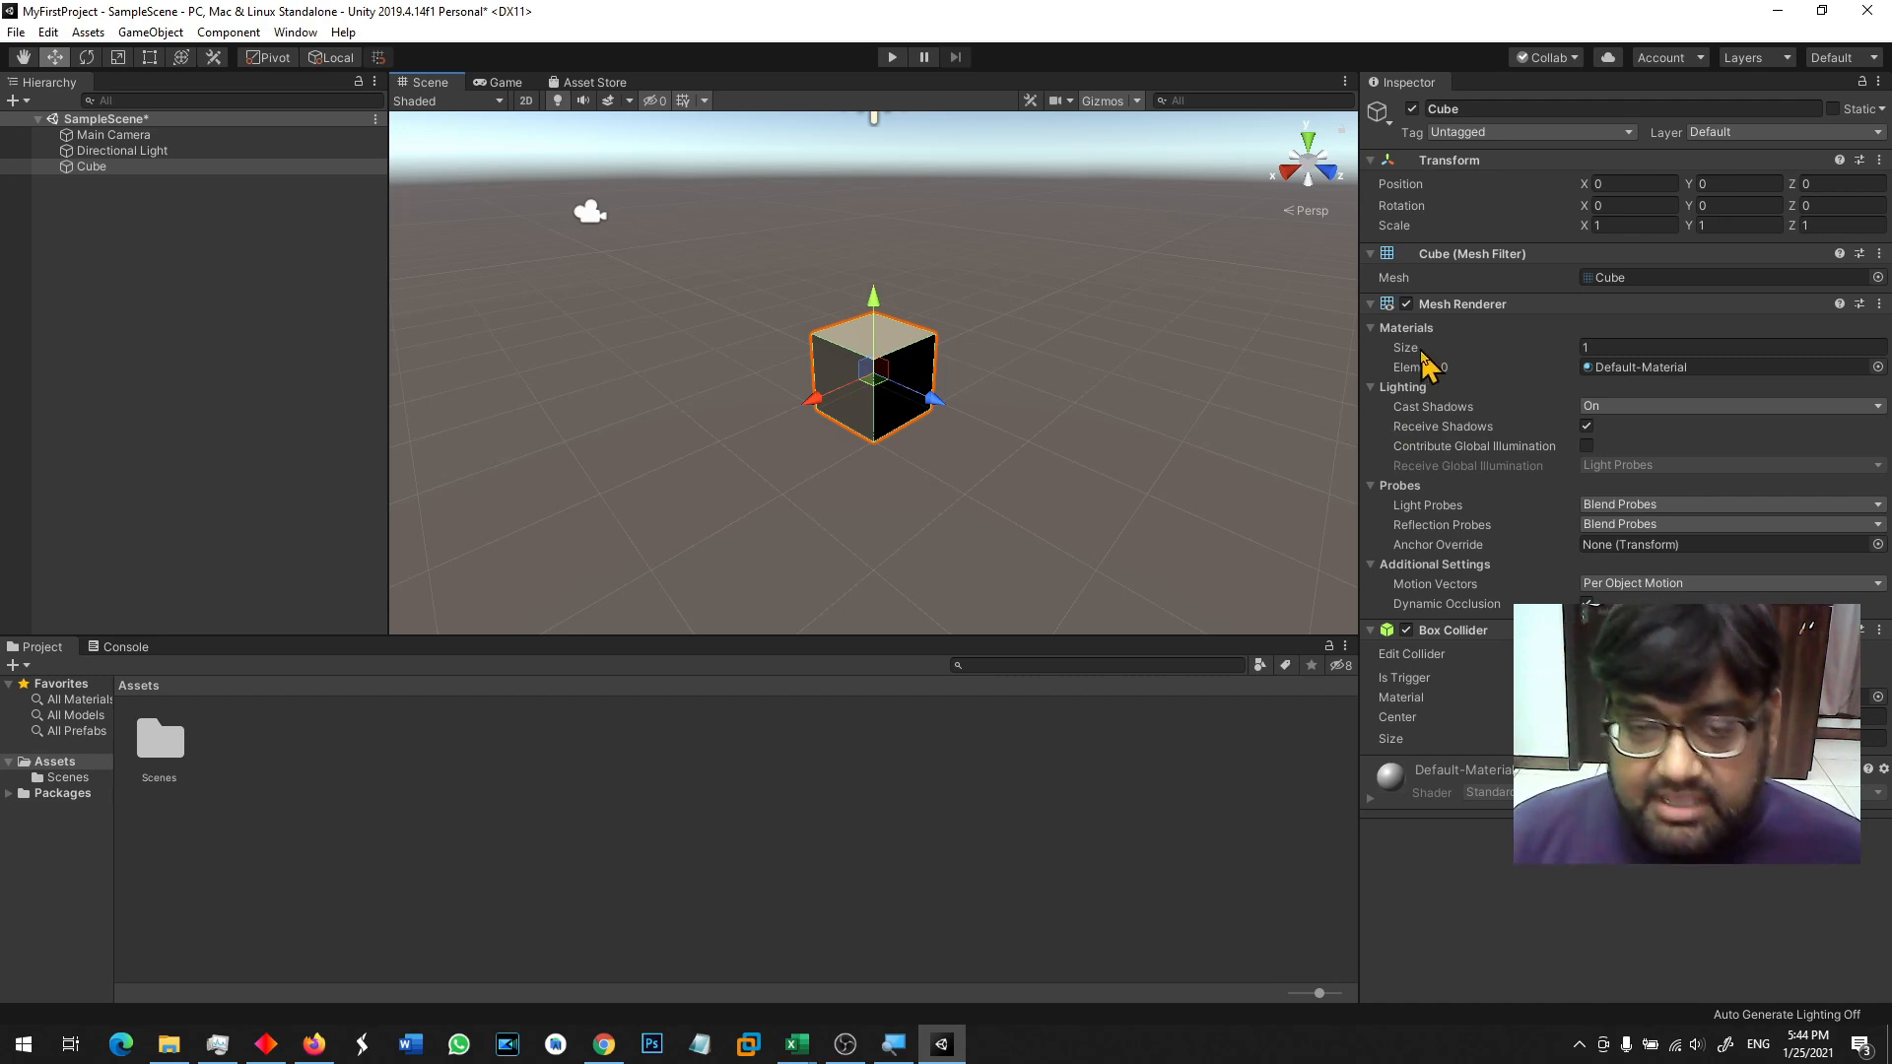
drag(812, 401, 948, 382)
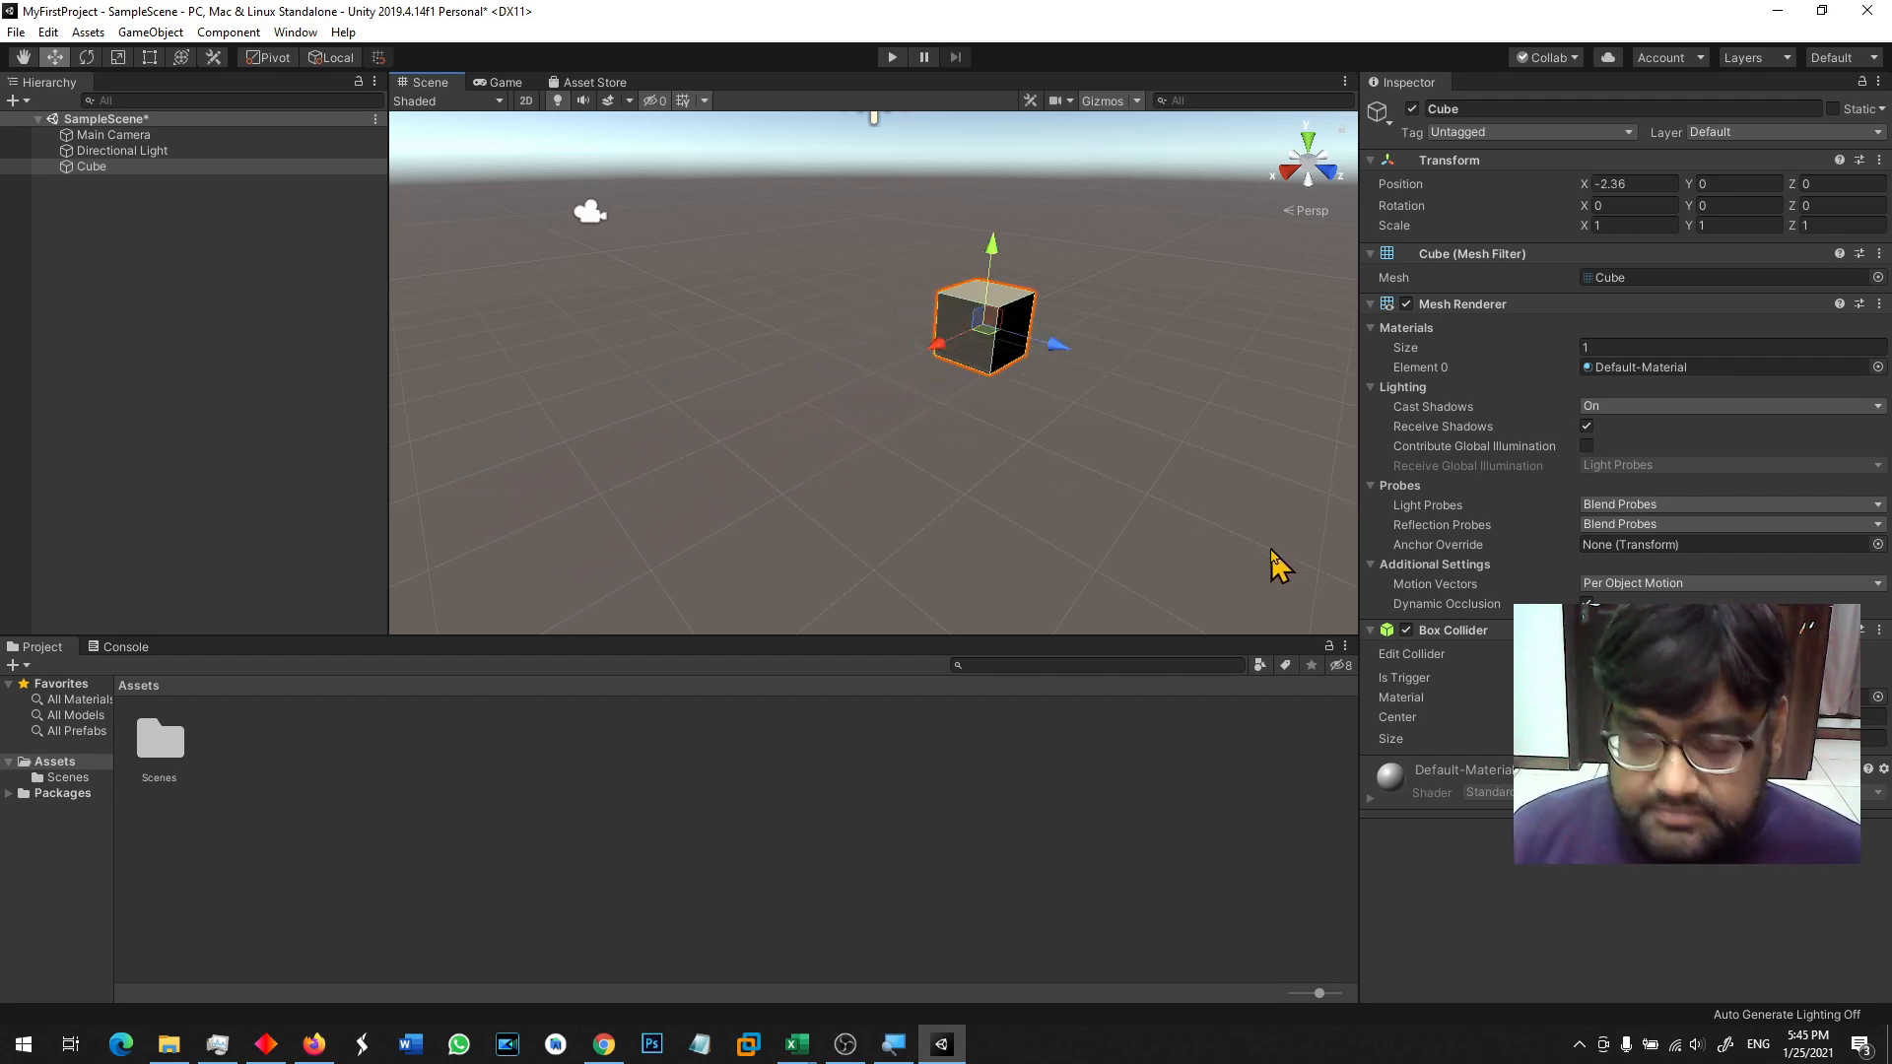
key(ctrl+z)
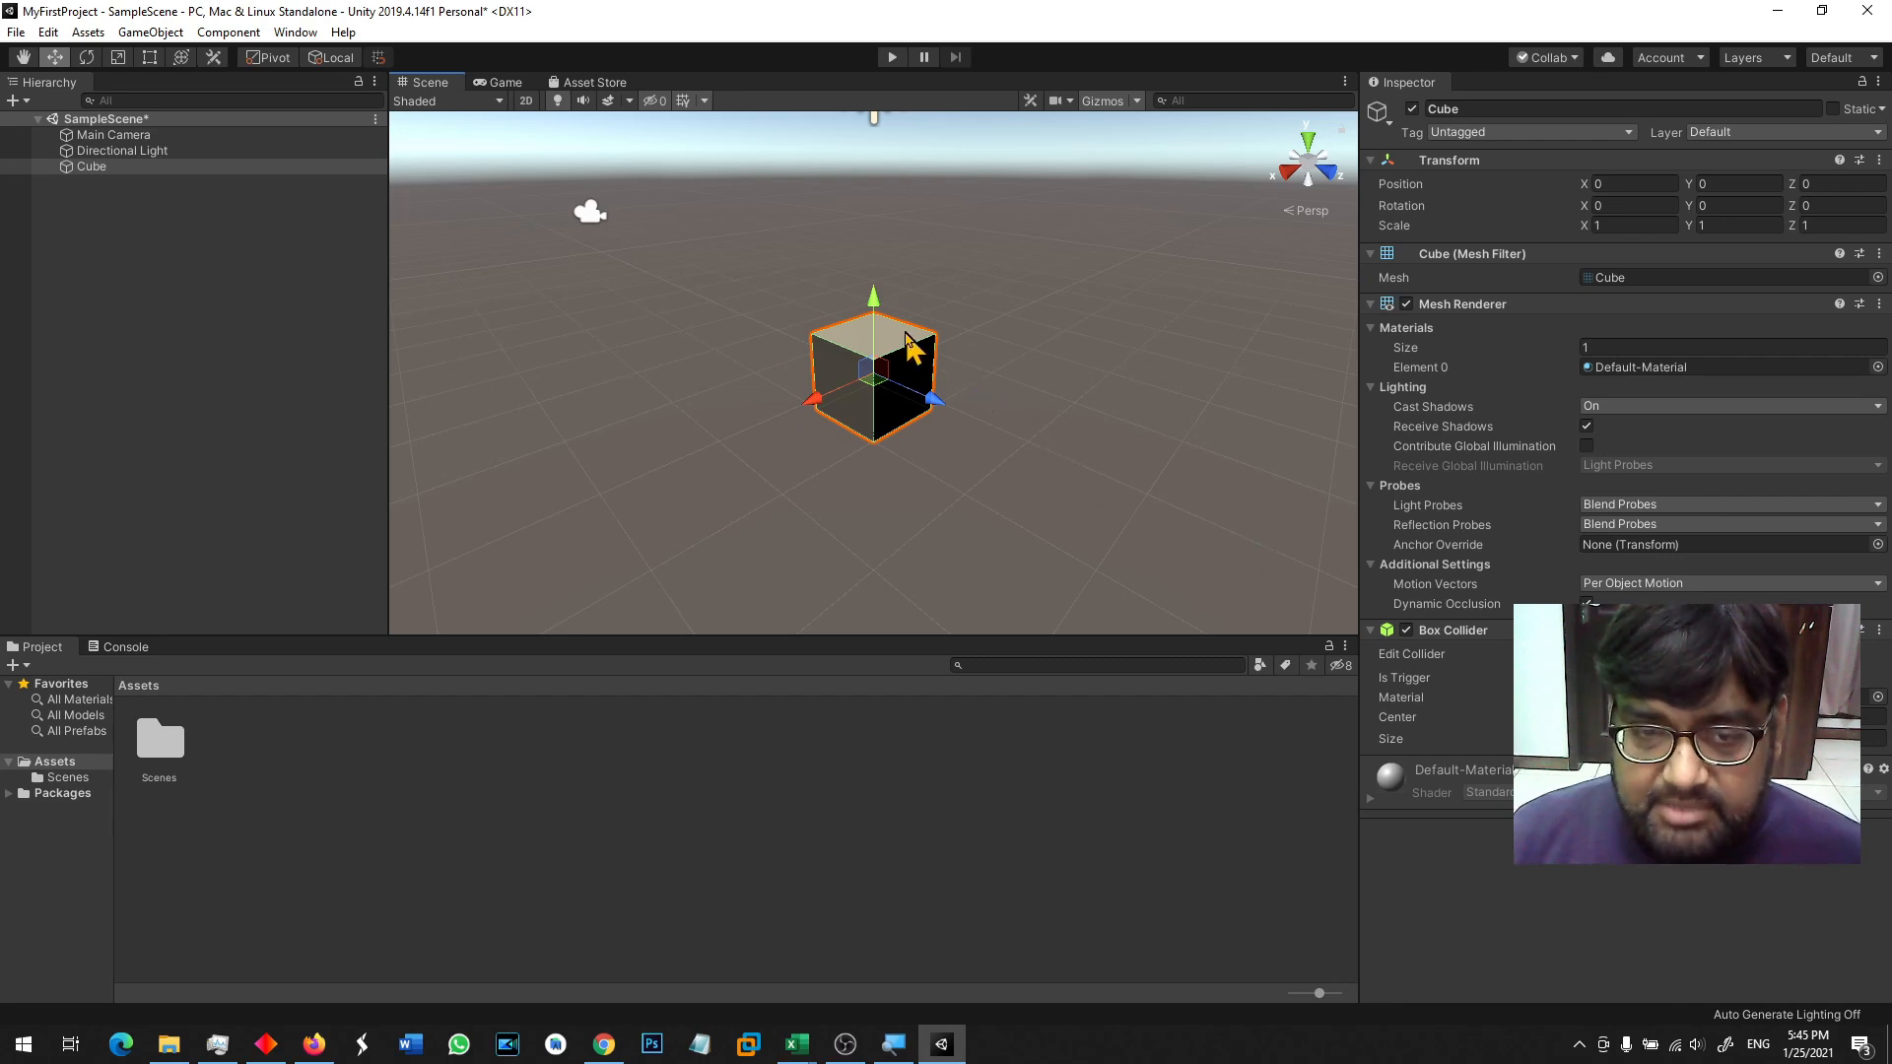
Step: Try raising the cube to about 1.08 on Y, lowering it and shifting it along Z, undoing every move
drag(882, 314, 895, 228)
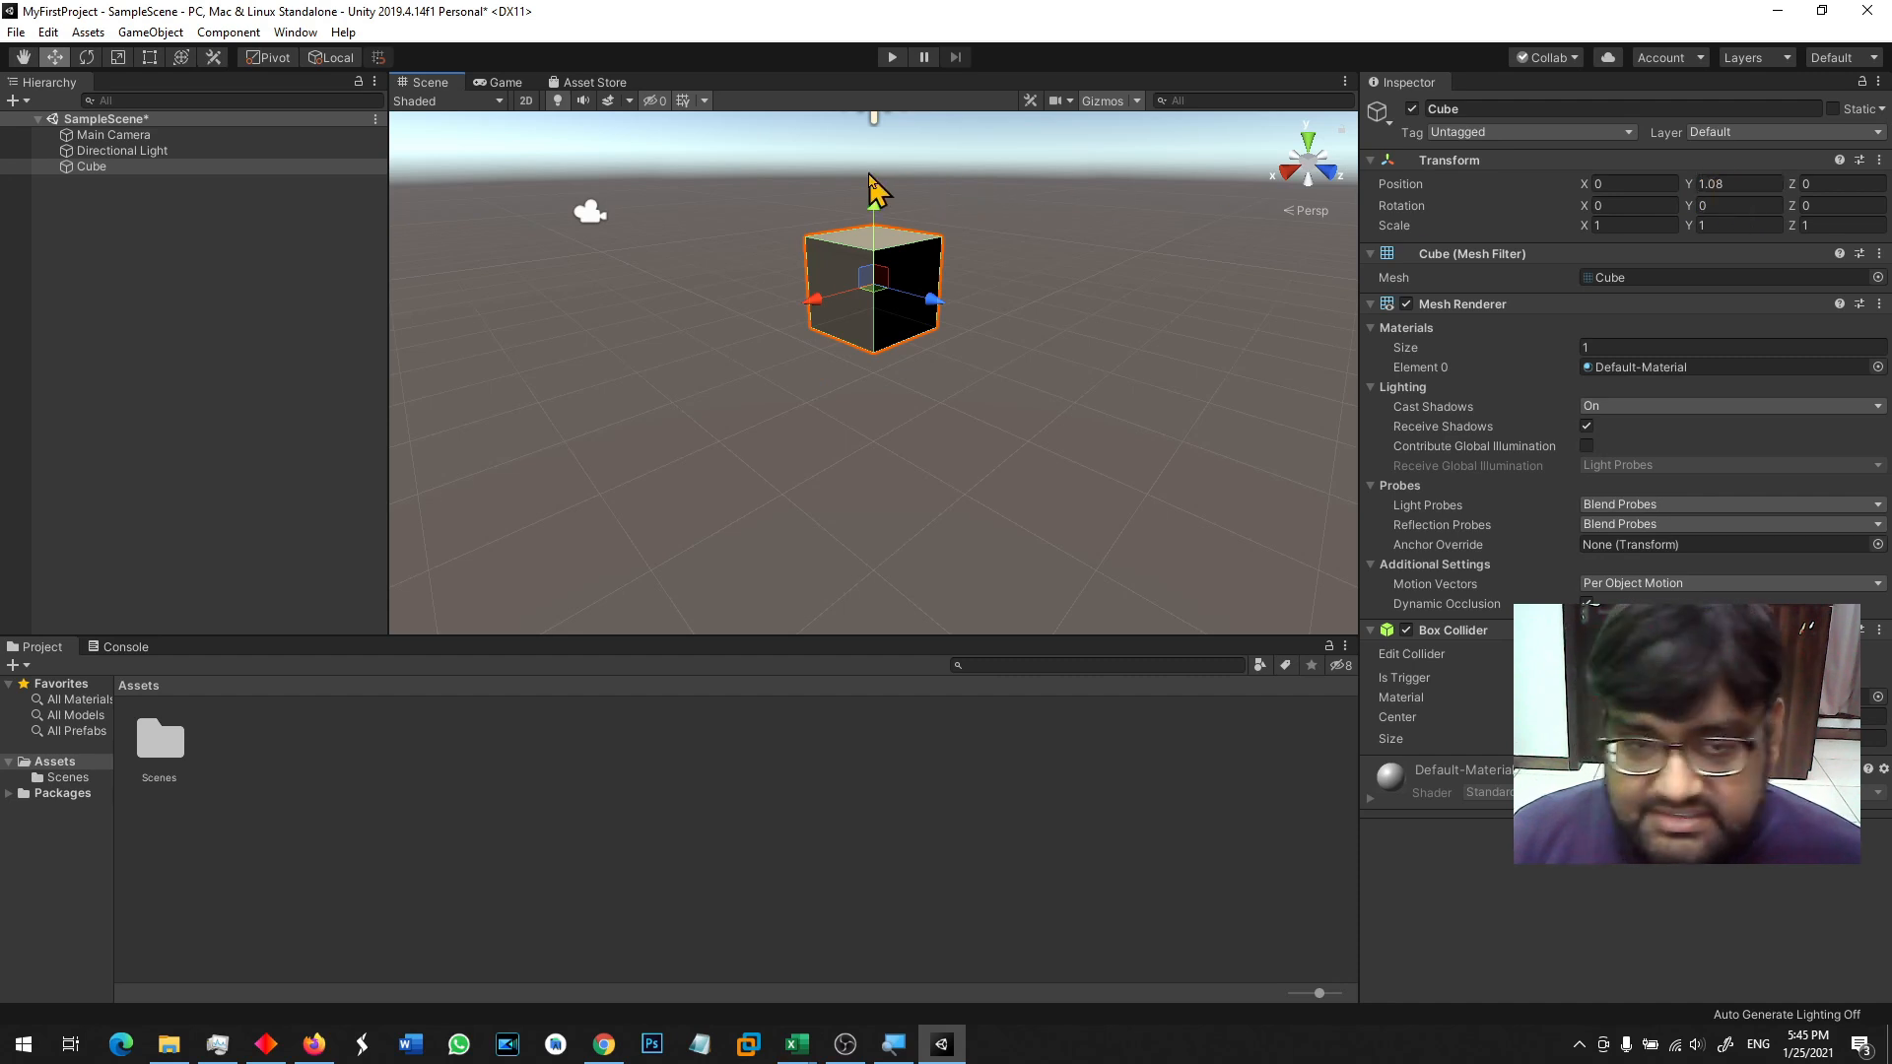
drag(877, 209, 924, 186)
drag(925, 226, 933, 507)
key(ctrl+z)
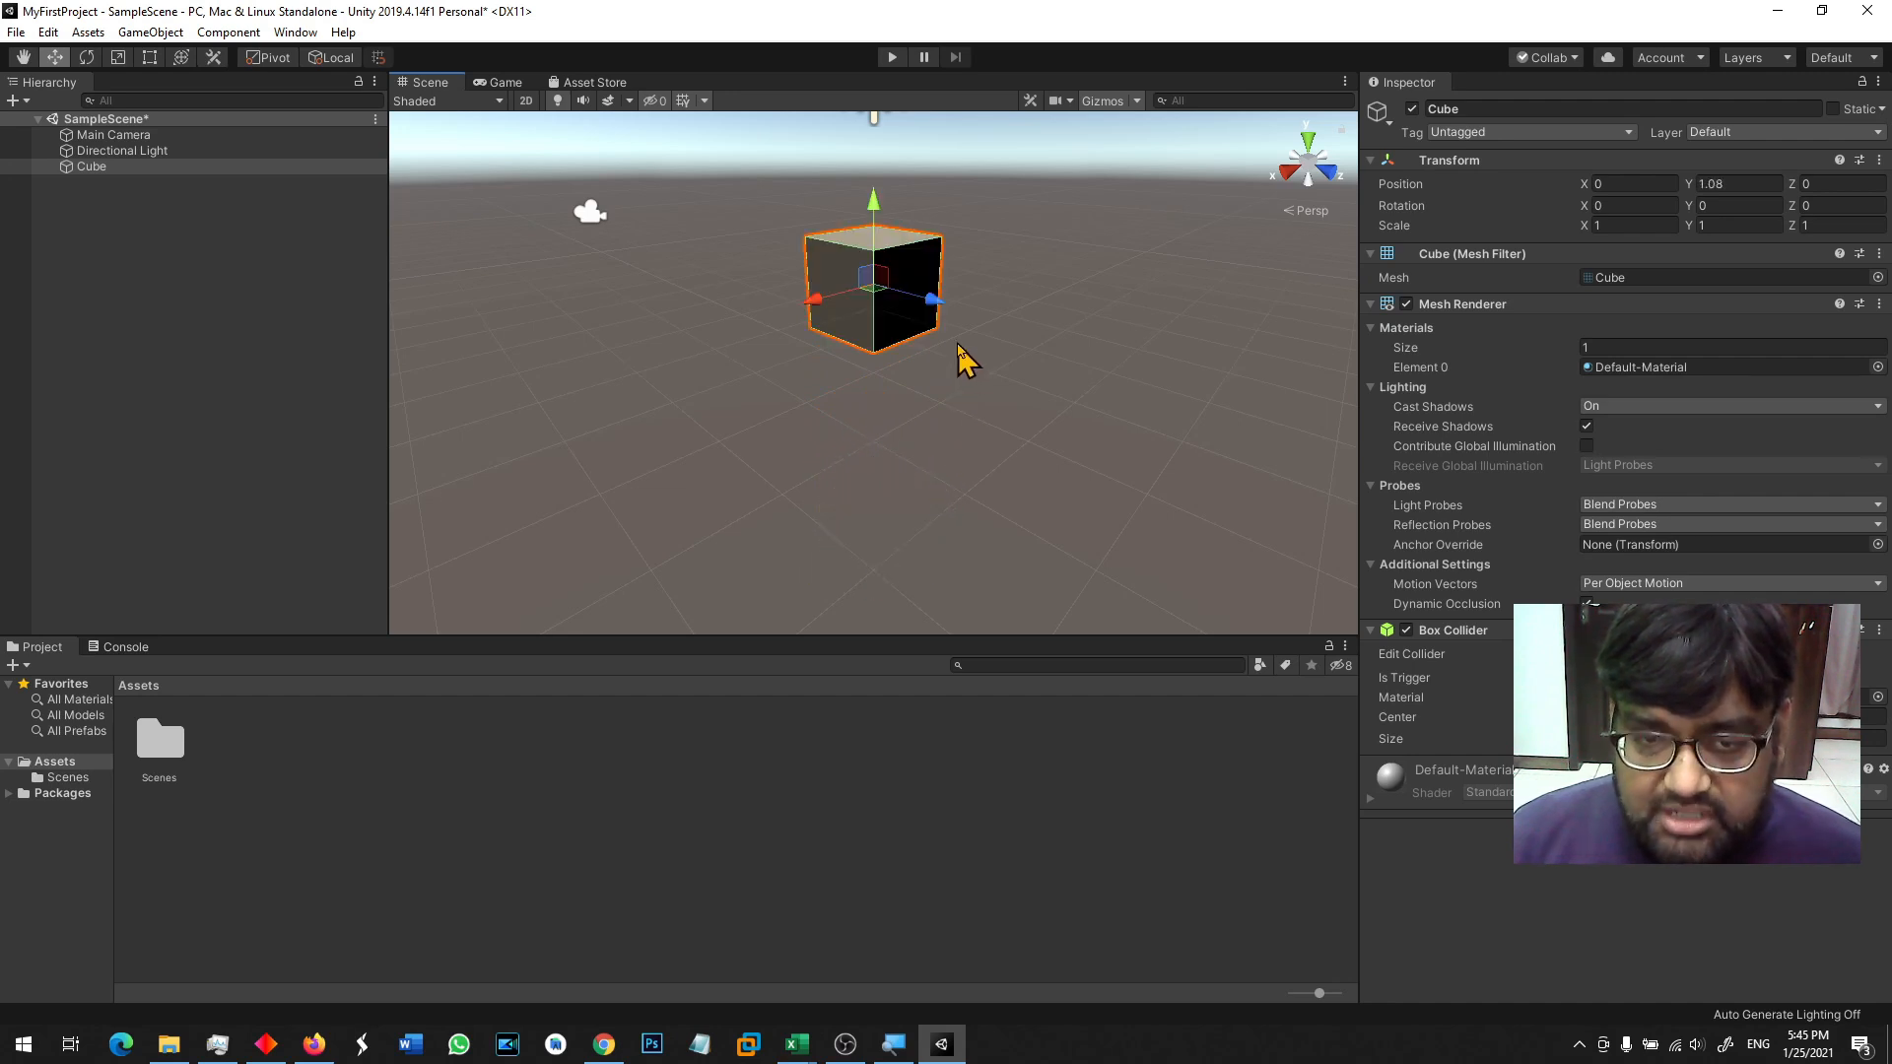
key(ctrl+z)
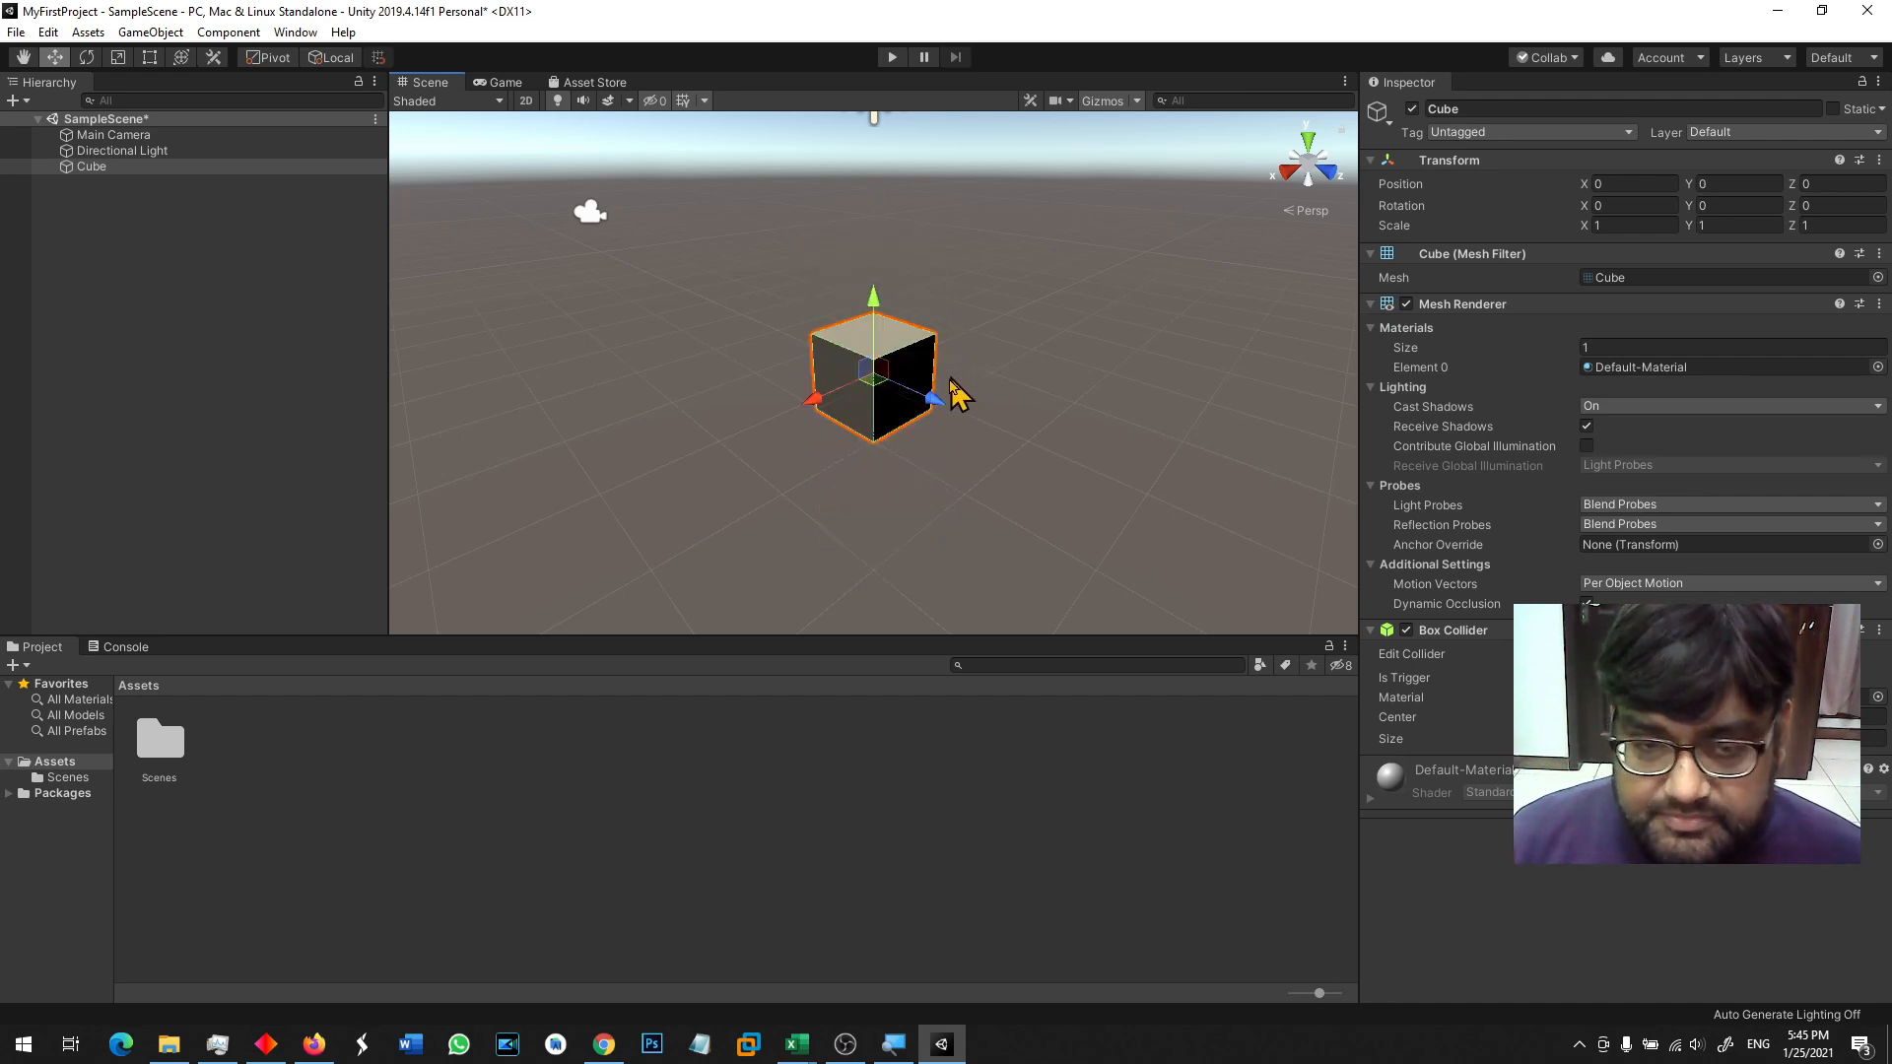
drag(940, 407, 796, 388)
key(ctrl+z)
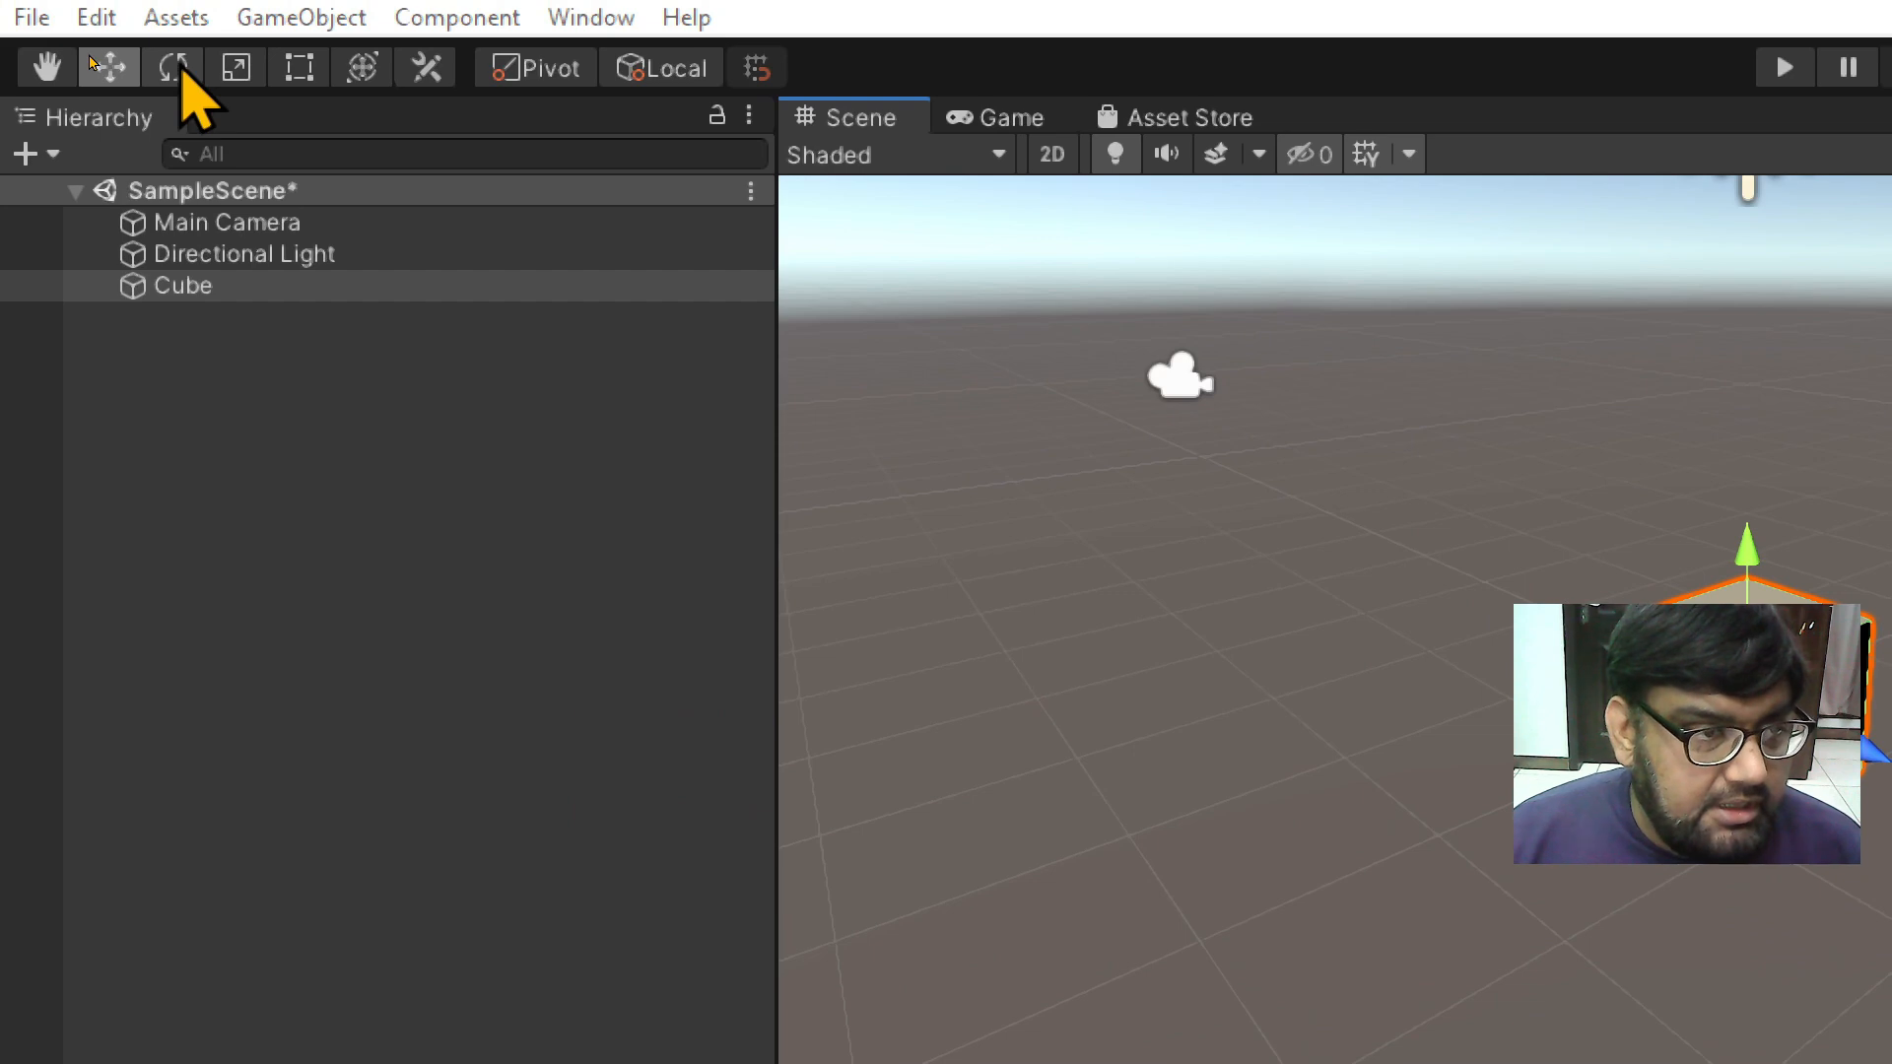
Step: Try rotating the cube around its different axes with the Rotate tool, undoing the rotations
click(177, 69)
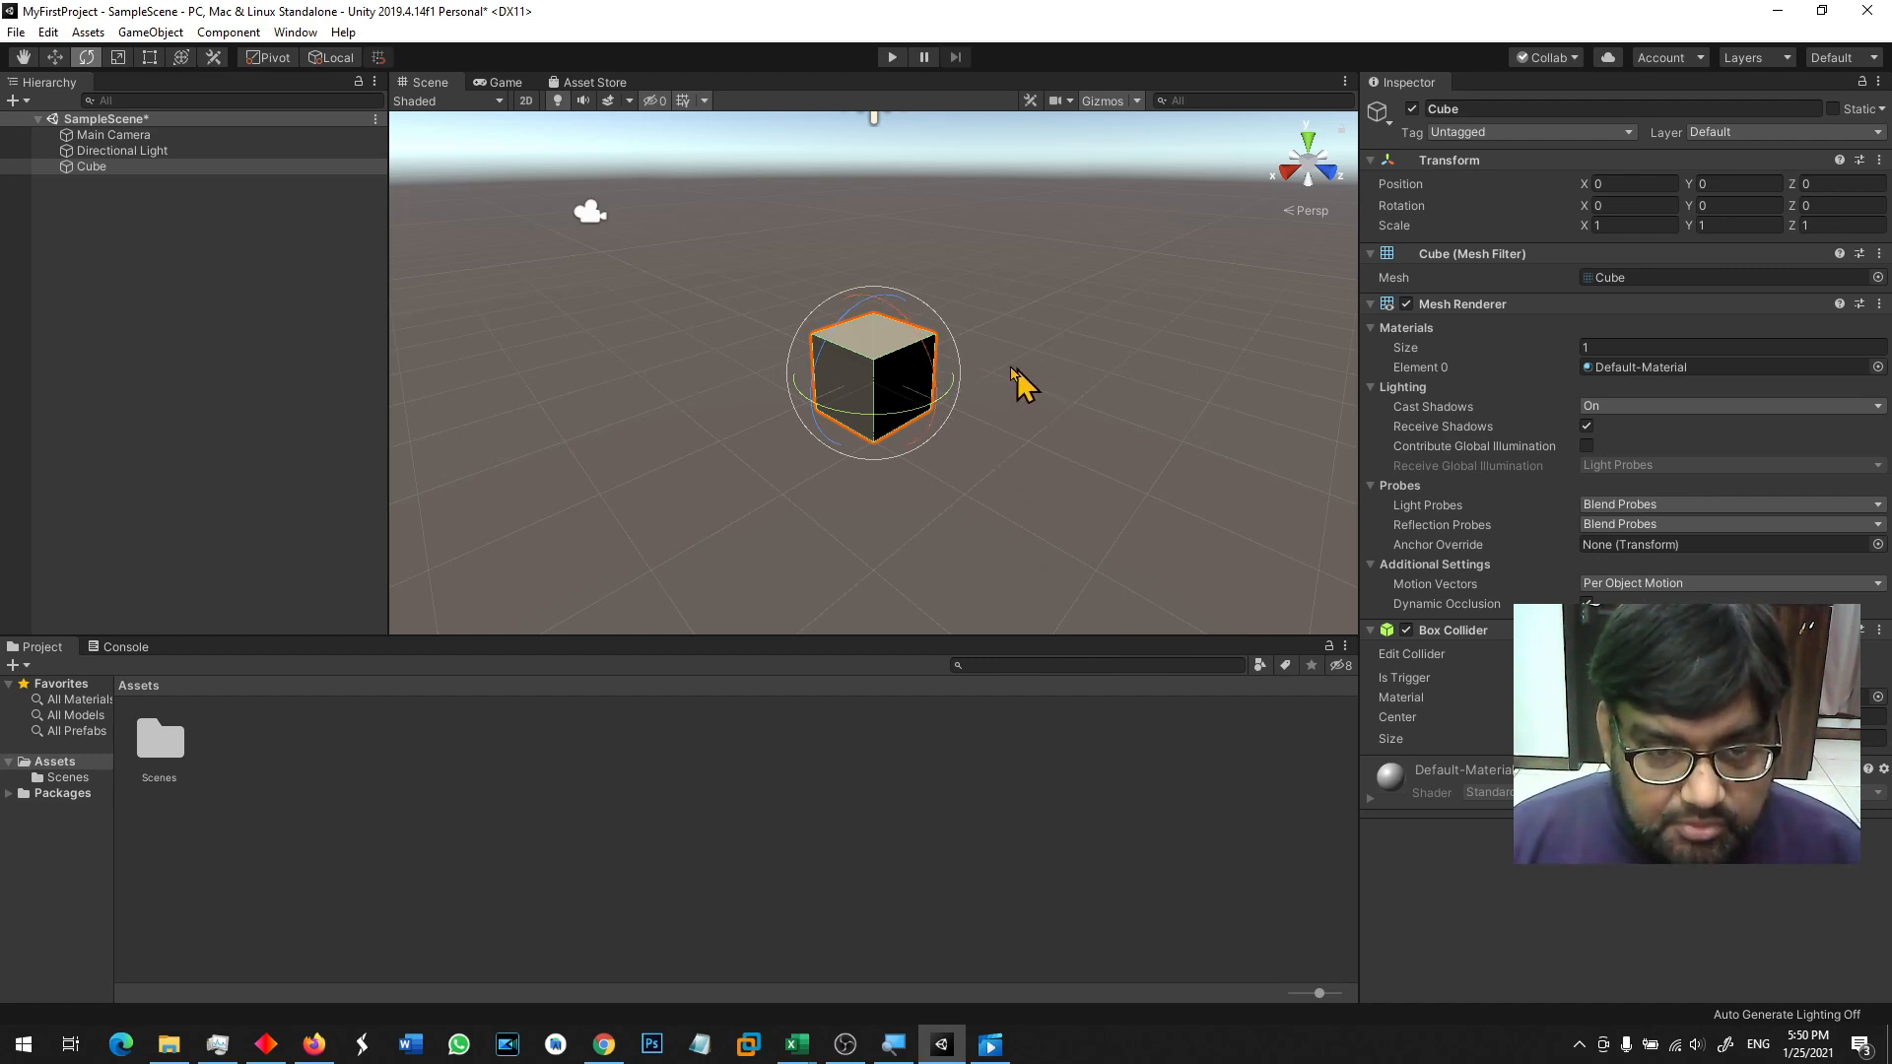
drag(912, 333, 1054, 357)
key(ctrl+z)
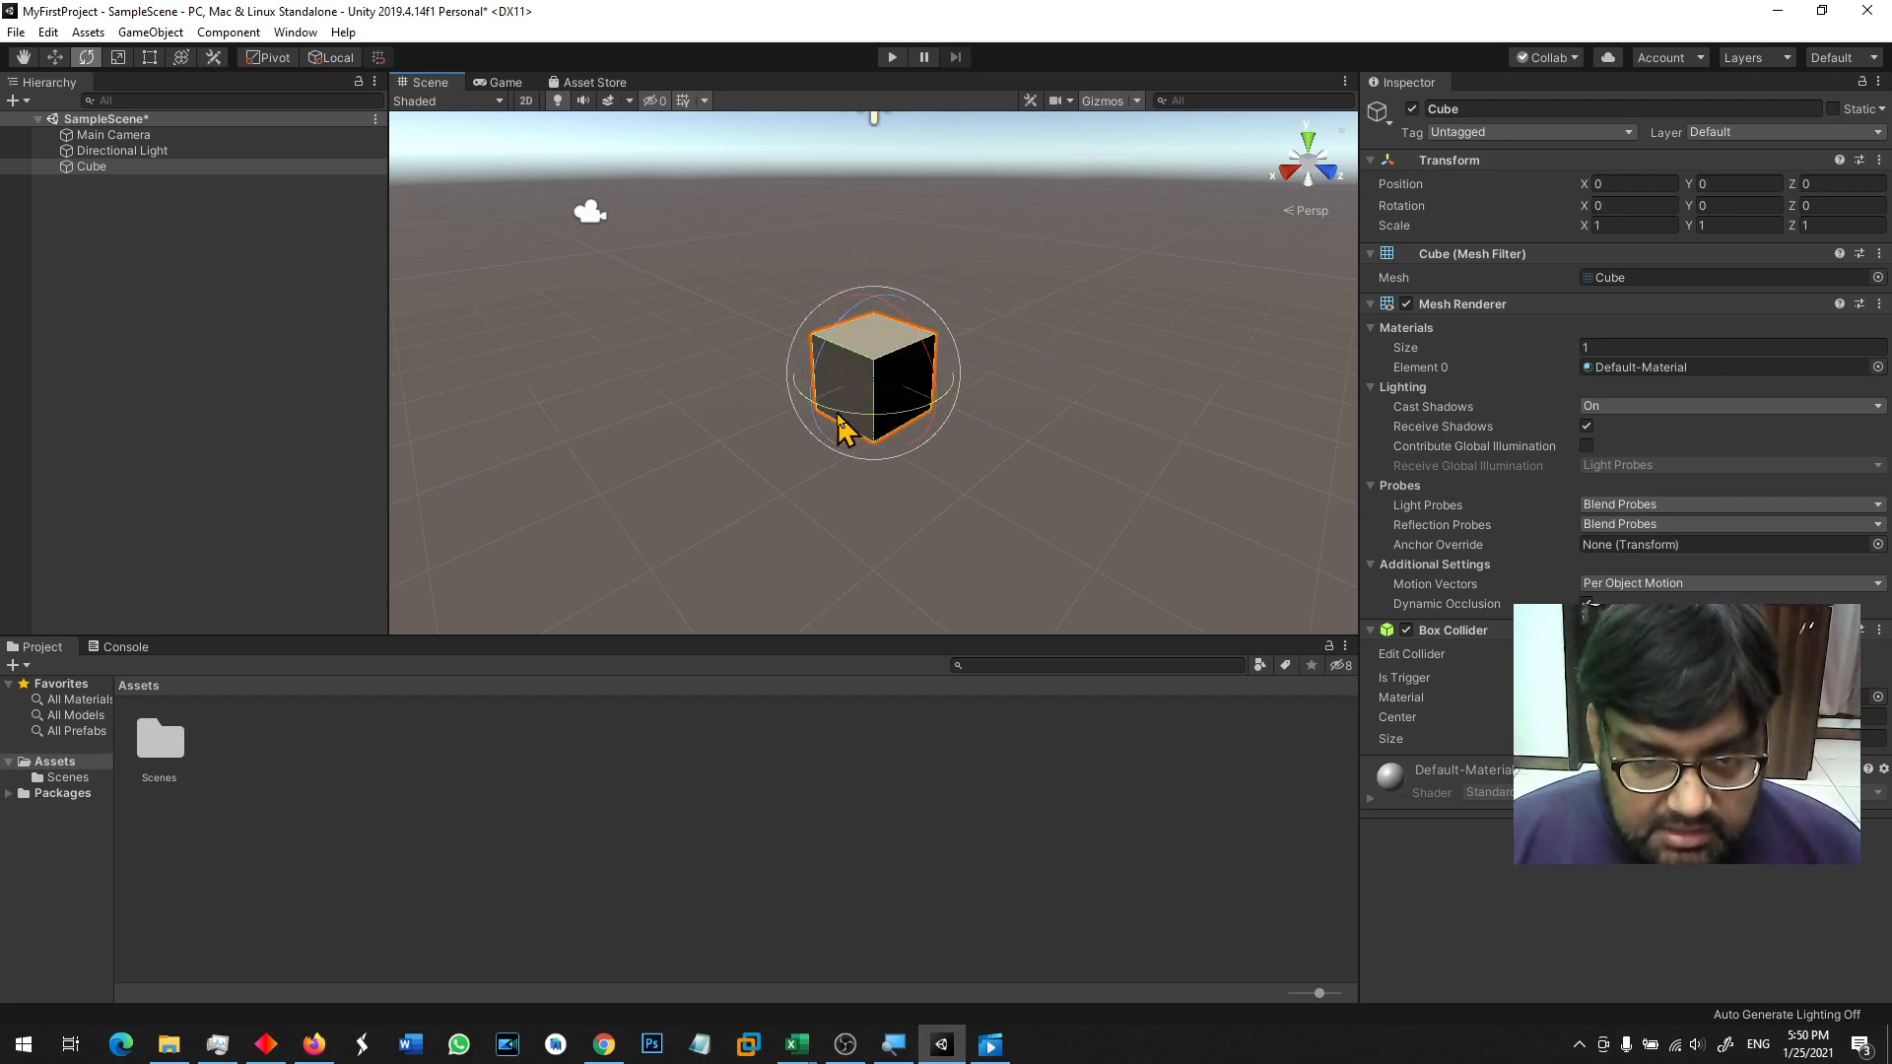
drag(846, 410, 697, 443)
key(ctrl+z)
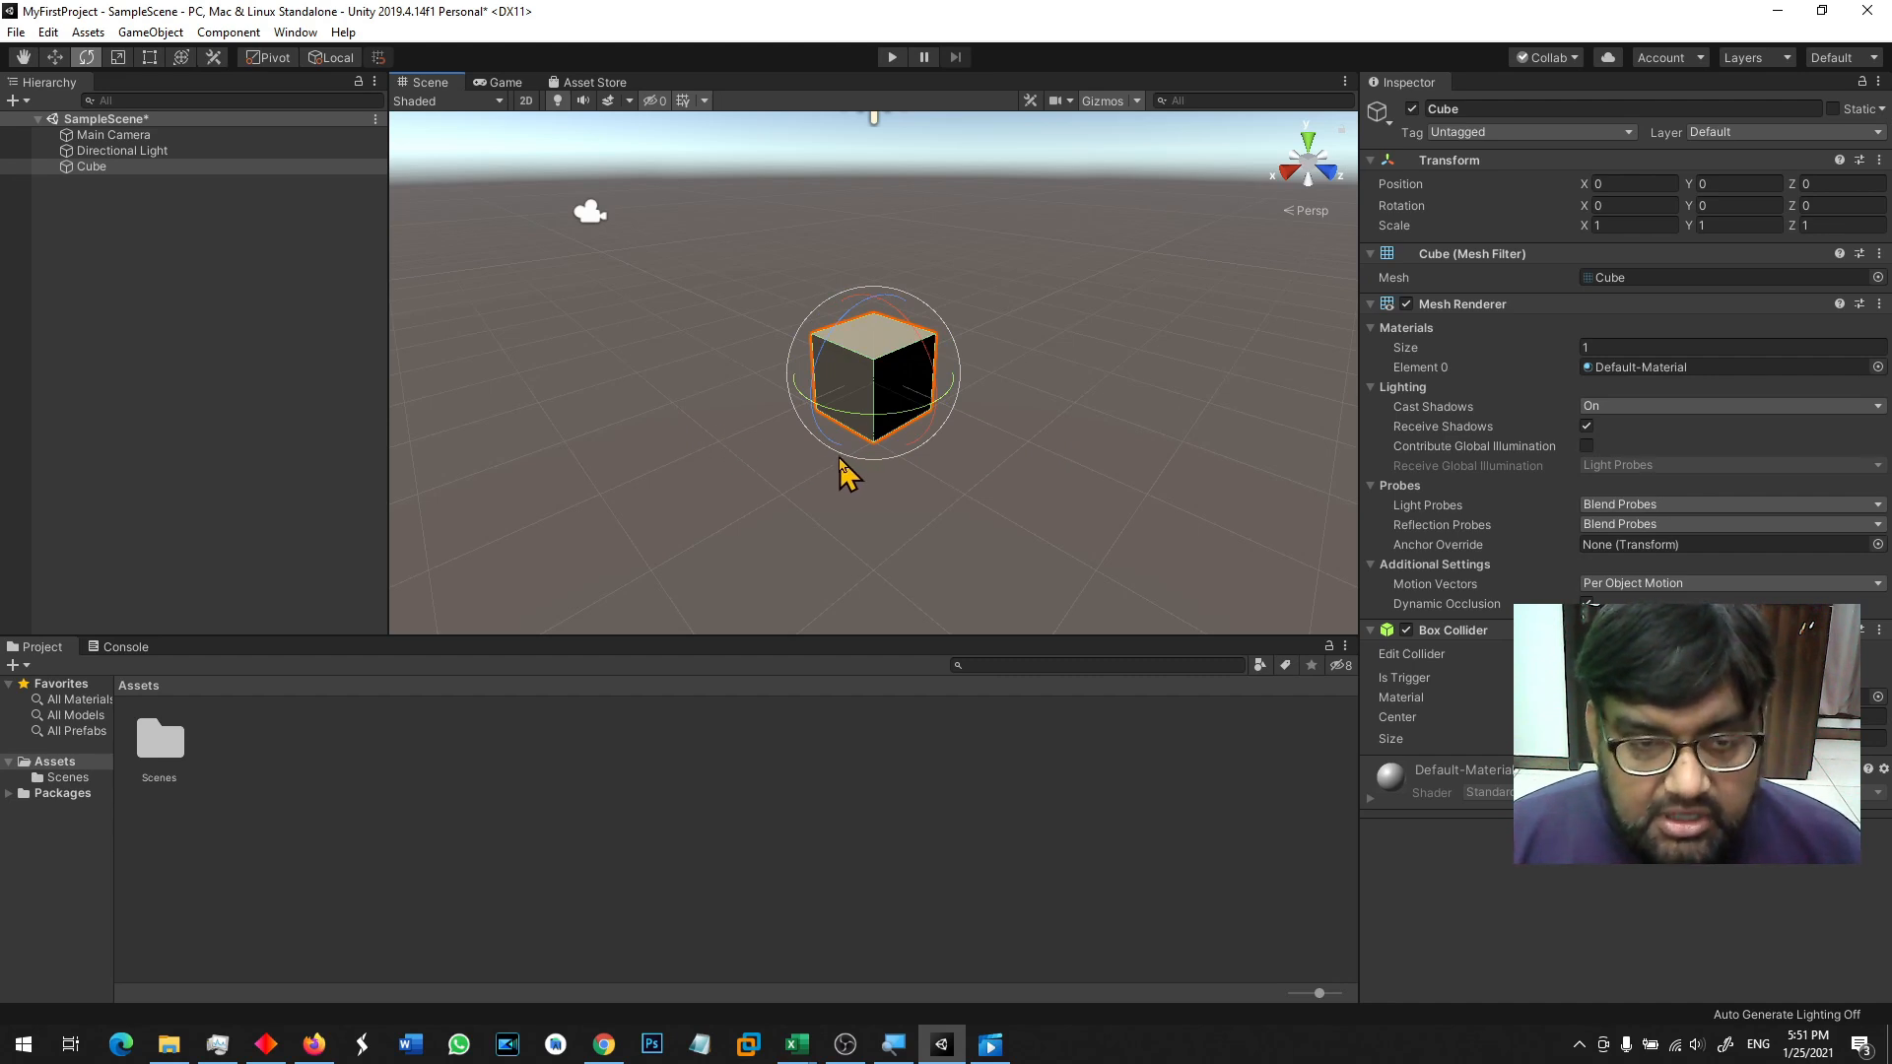
drag(824, 422, 804, 213)
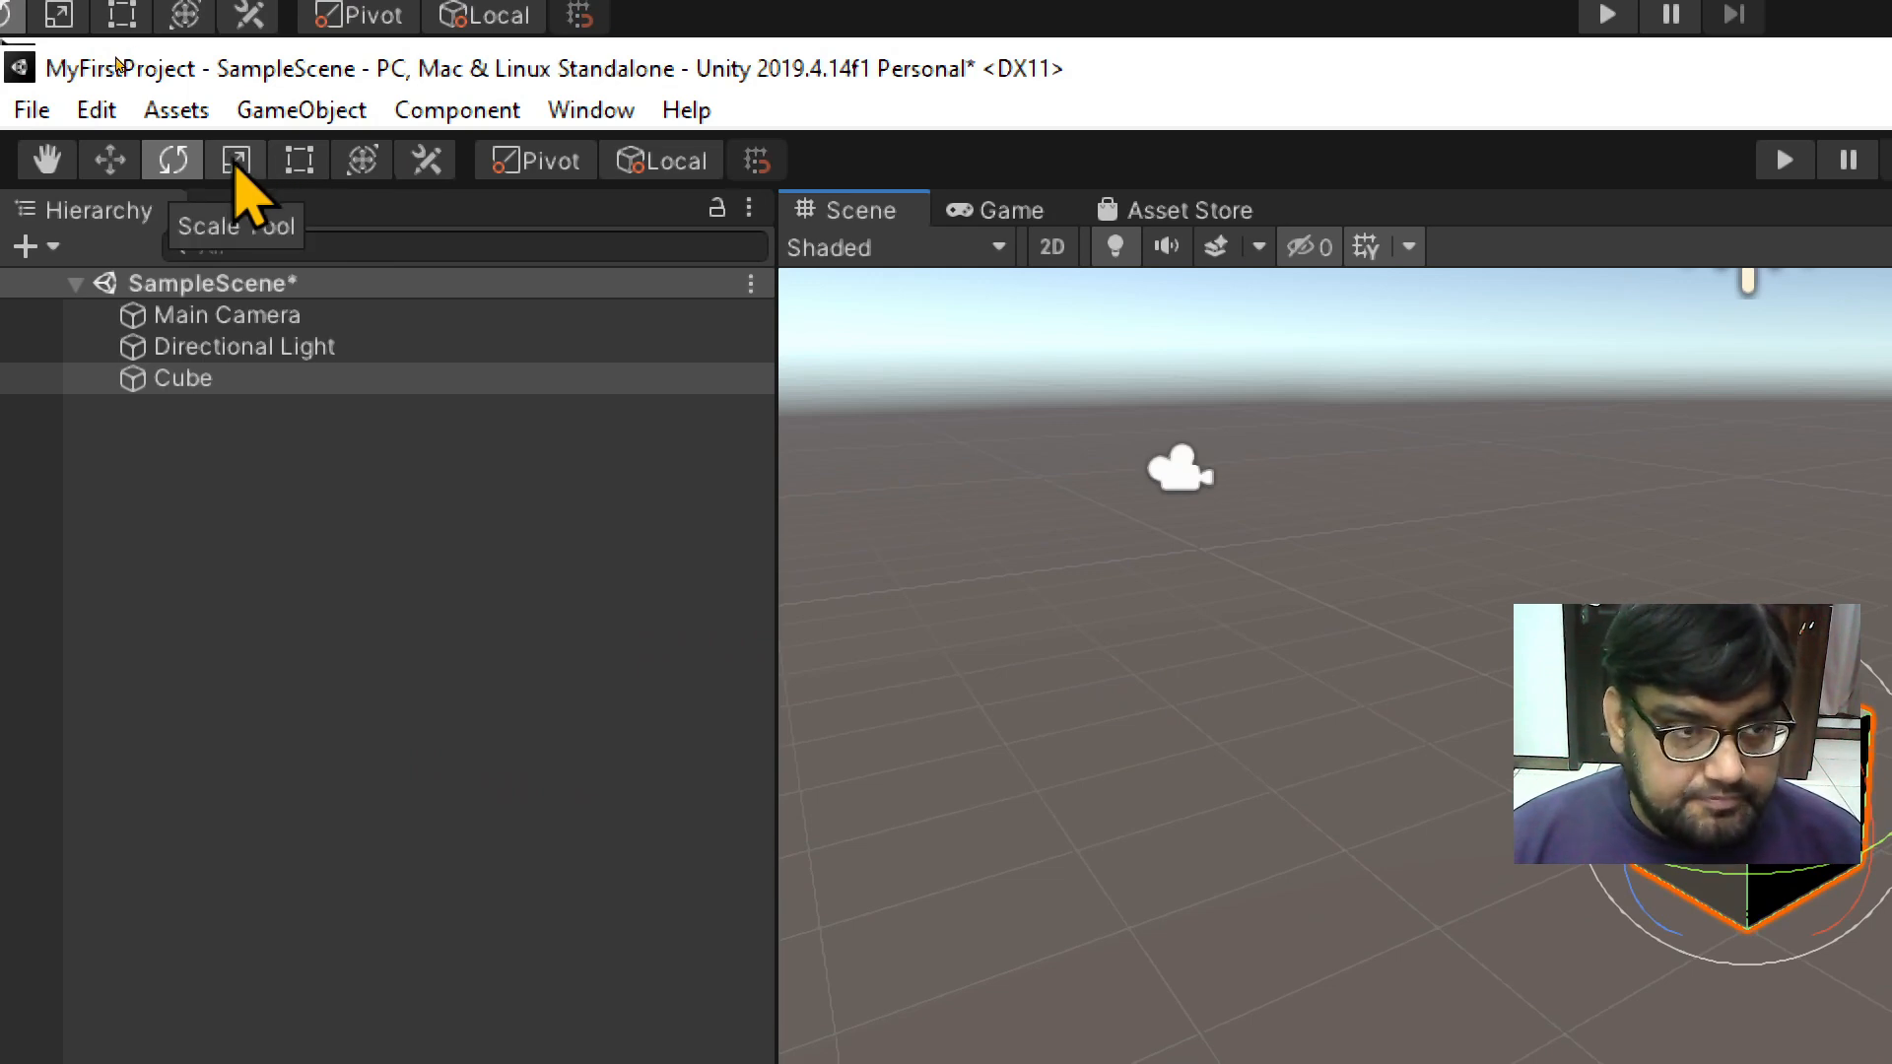
Step: Try scaling the cube to about 2.69 on X, 1.77 on Y and 2.2 on Z with the Scale tool, undoing each change
click(237, 161)
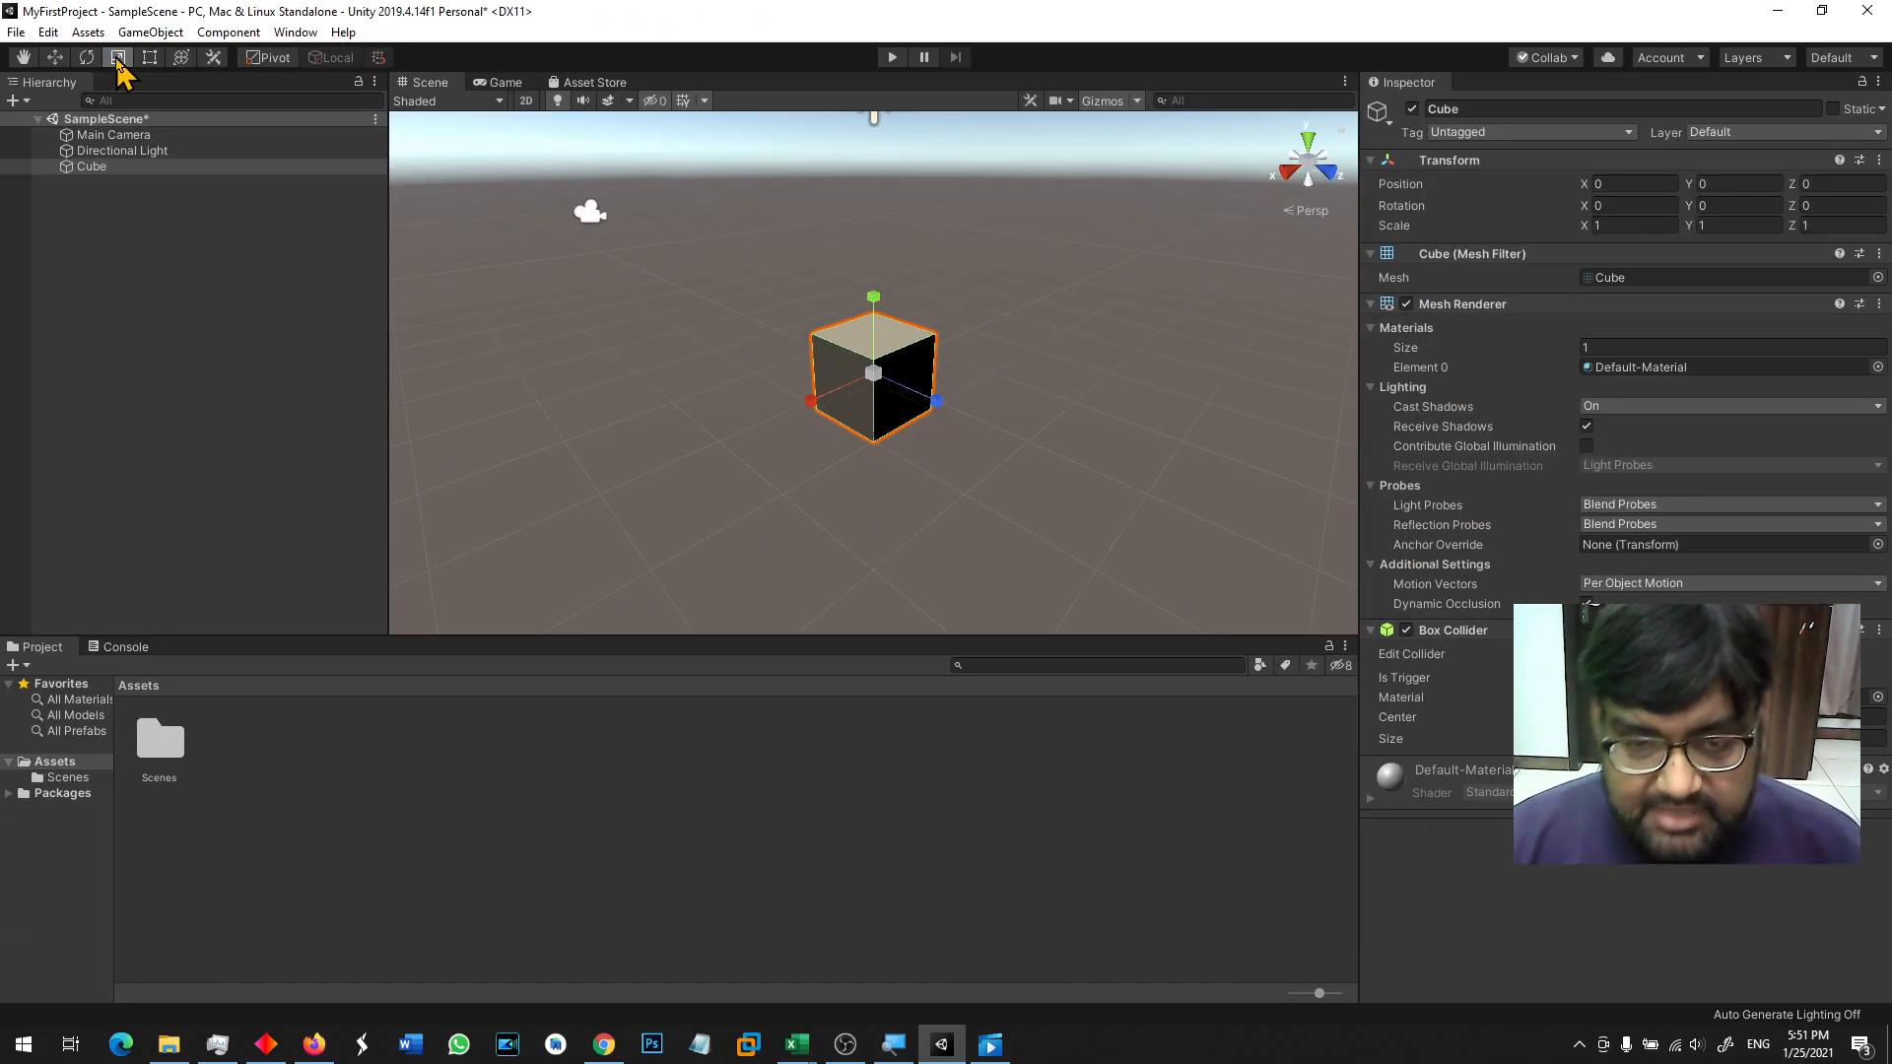
scroll(911, 433, up, 2)
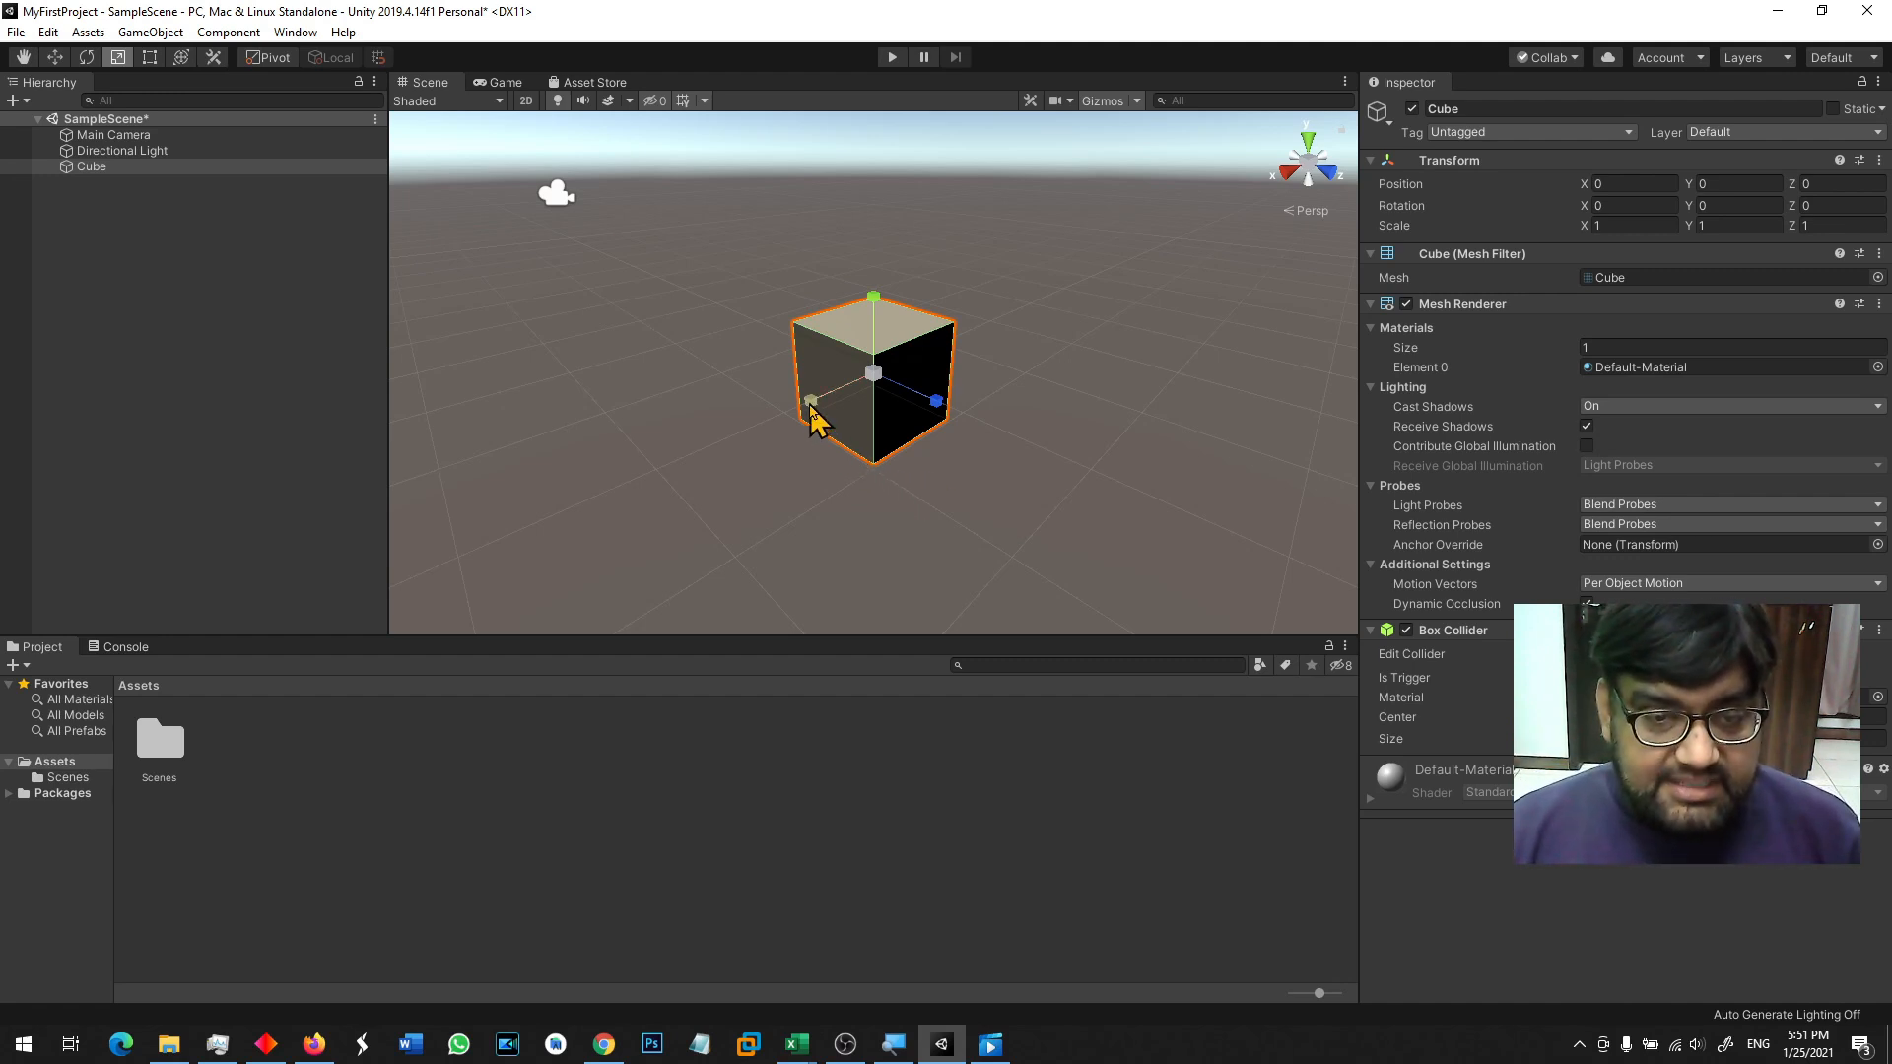
drag(811, 403, 729, 449)
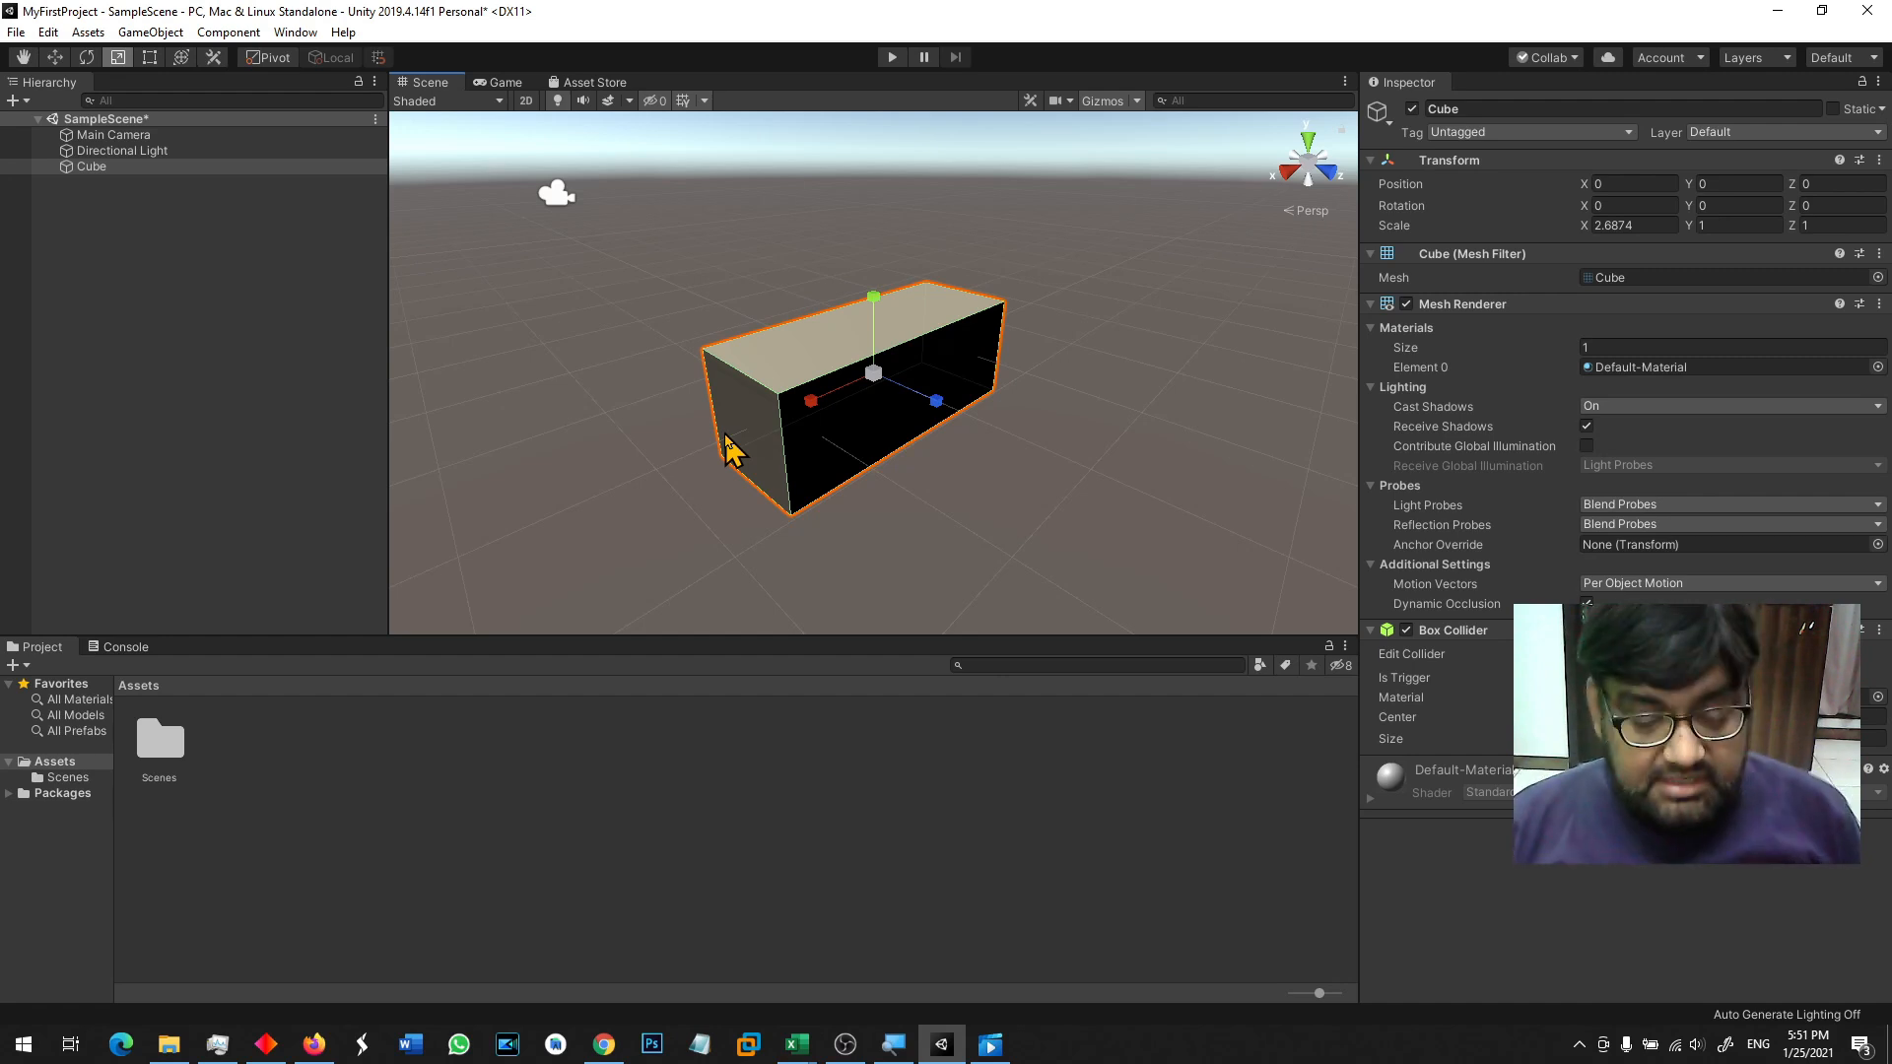
key(ctrl+z)
drag(874, 298, 872, 244)
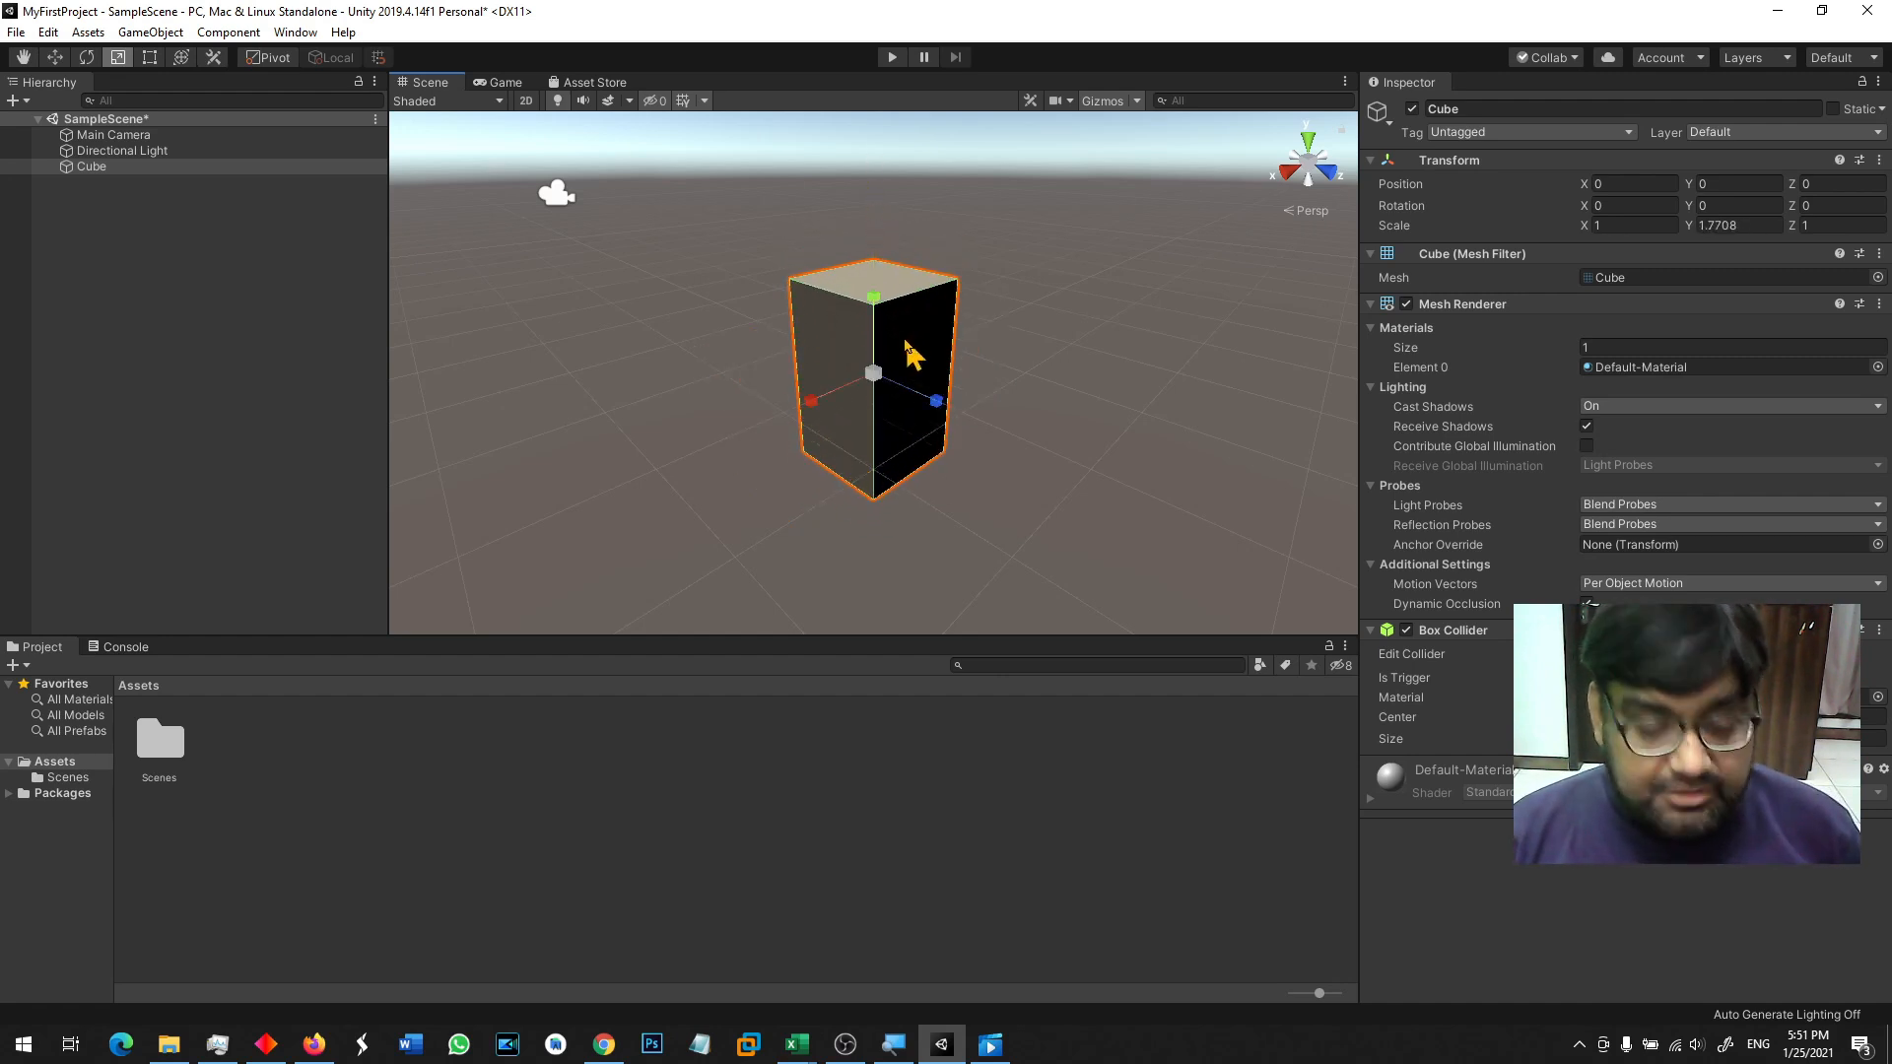
key(ctrl+z)
drag(944, 418, 1005, 469)
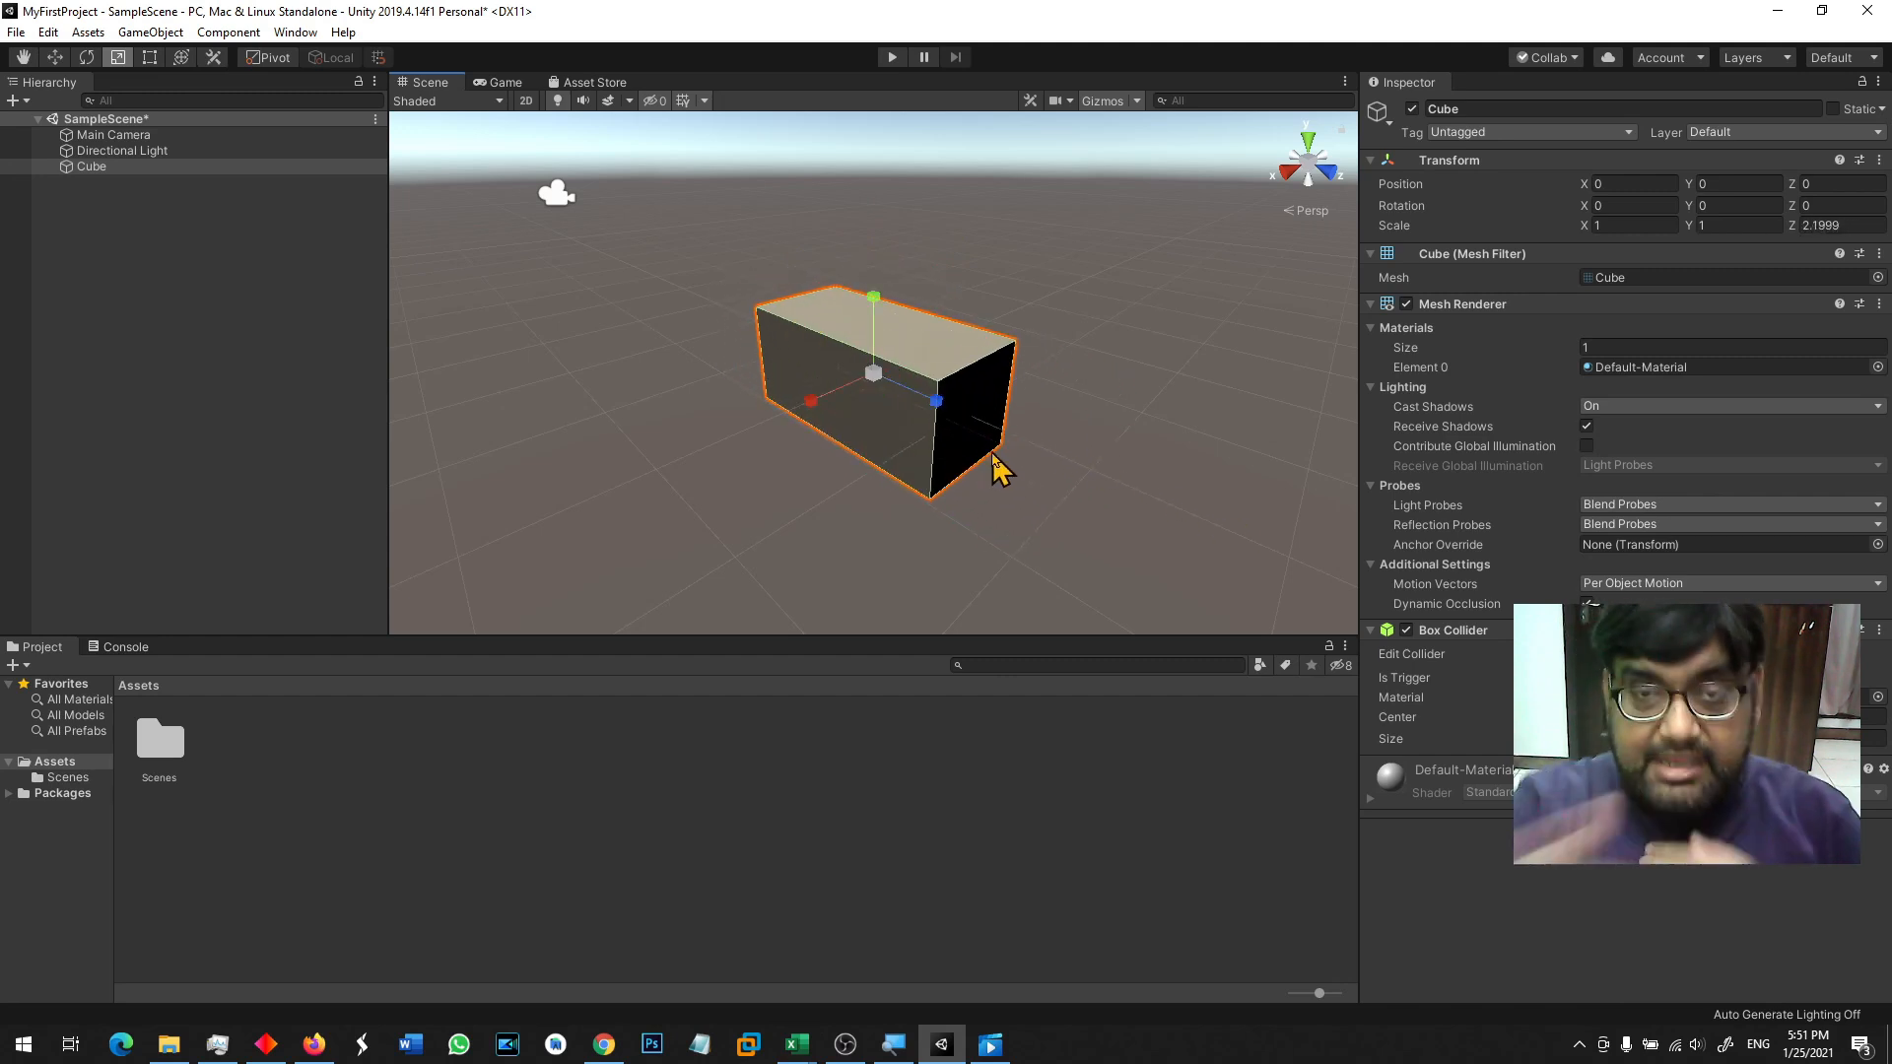
key(ctrl+z)
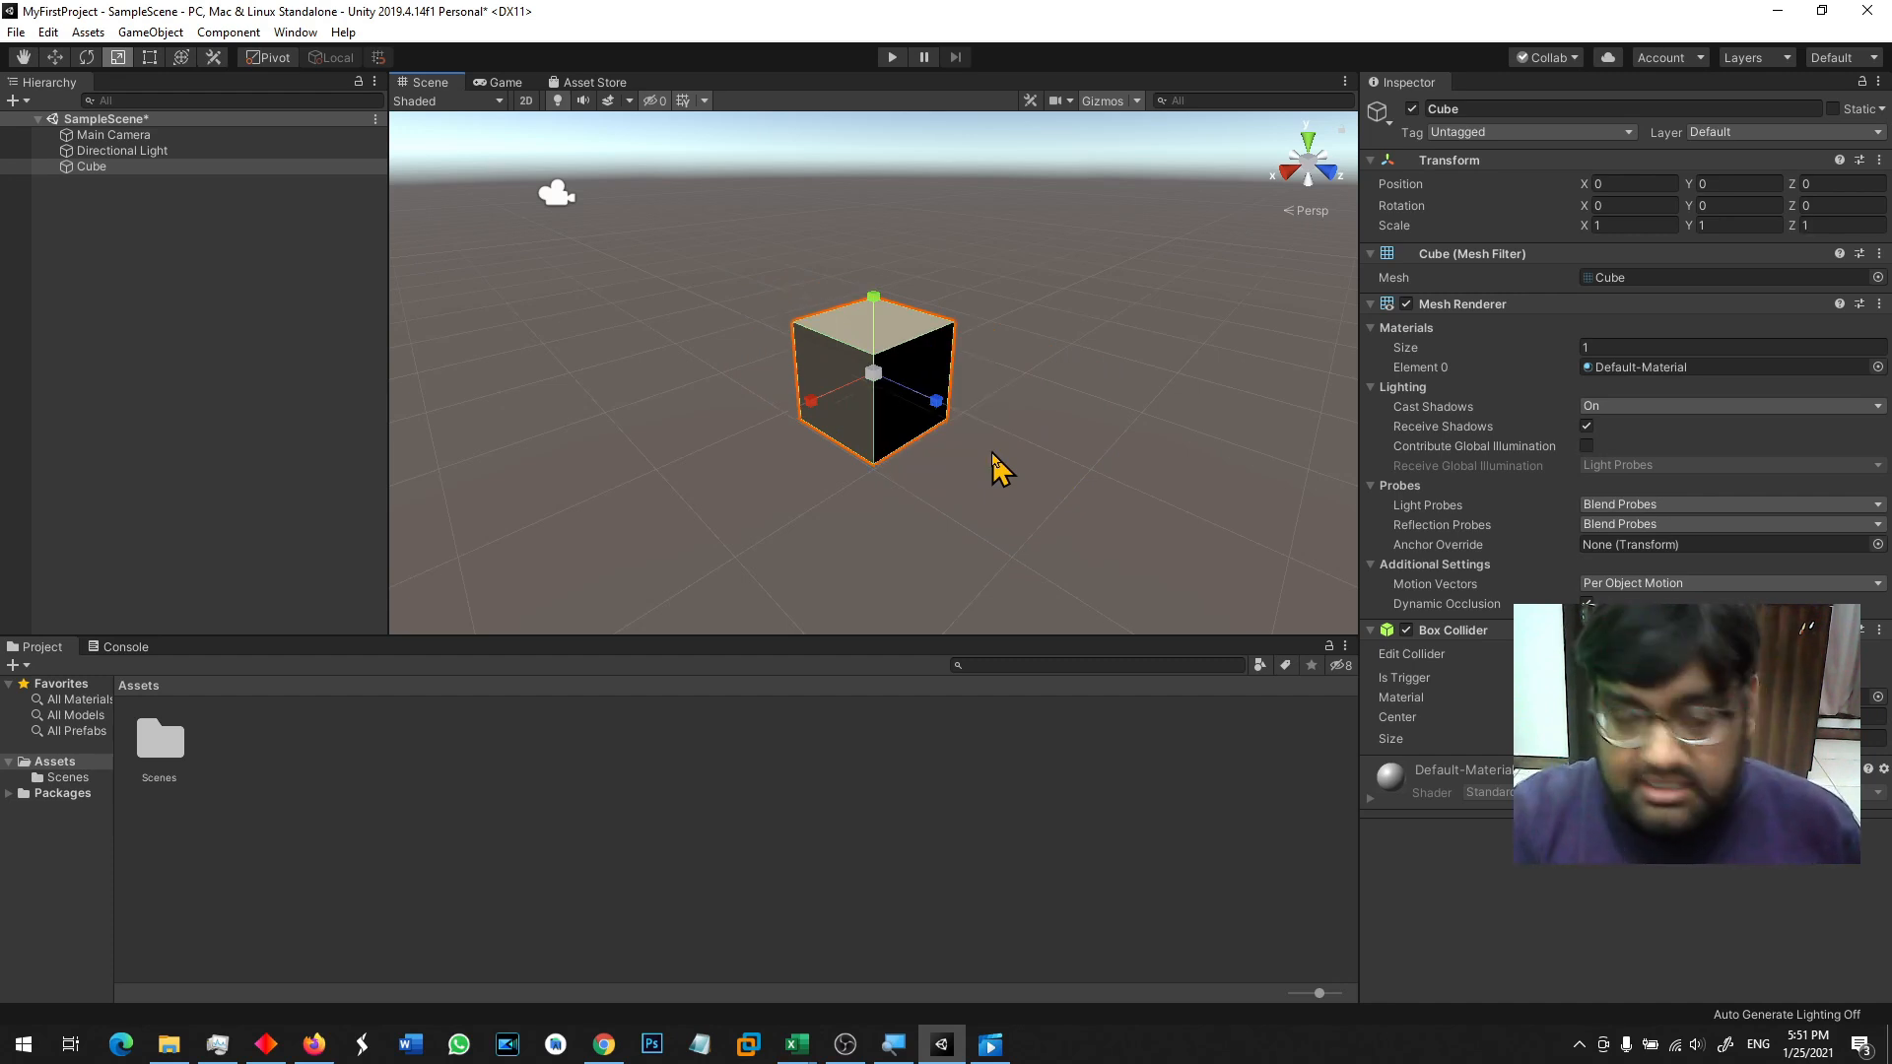
Step: Try stretching the cube along Z and Y and flattening it to about 0.32 on Y, undoing each change
drag(938, 404, 1034, 440)
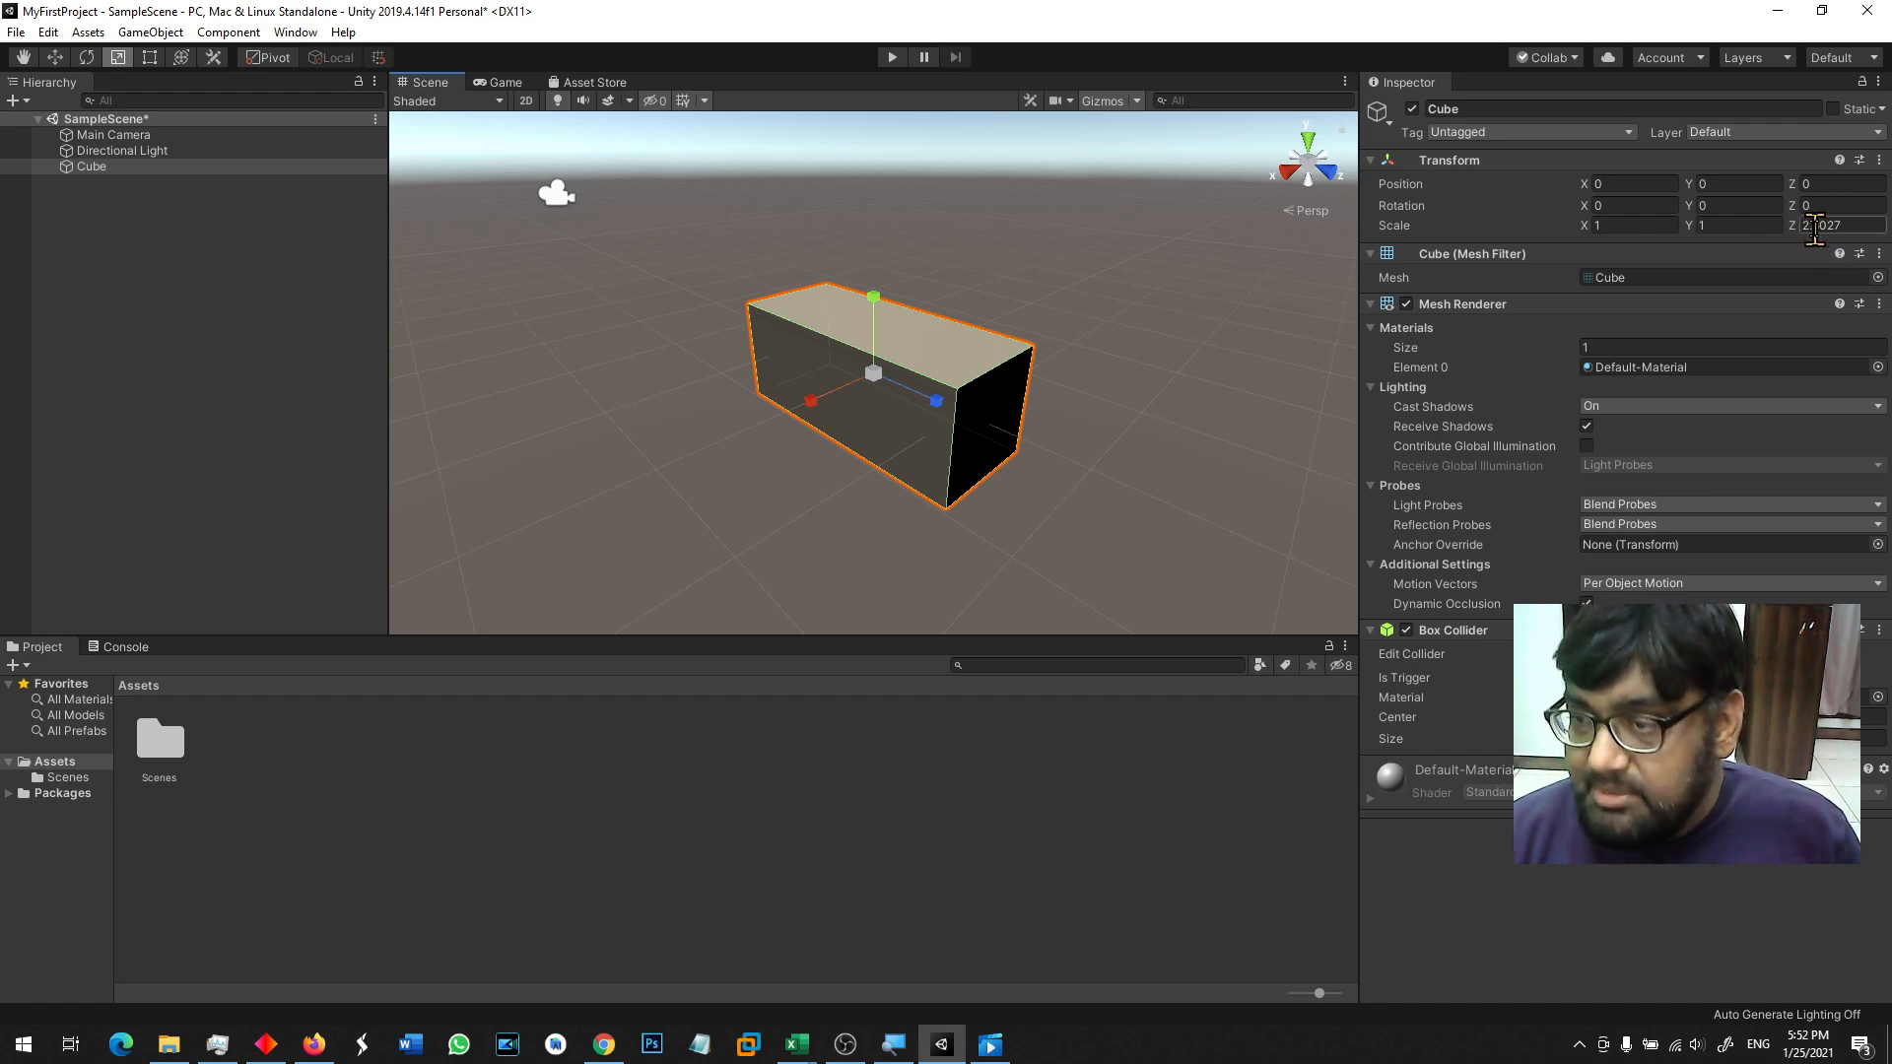
key(ctrl+z)
drag(886, 309, 874, 177)
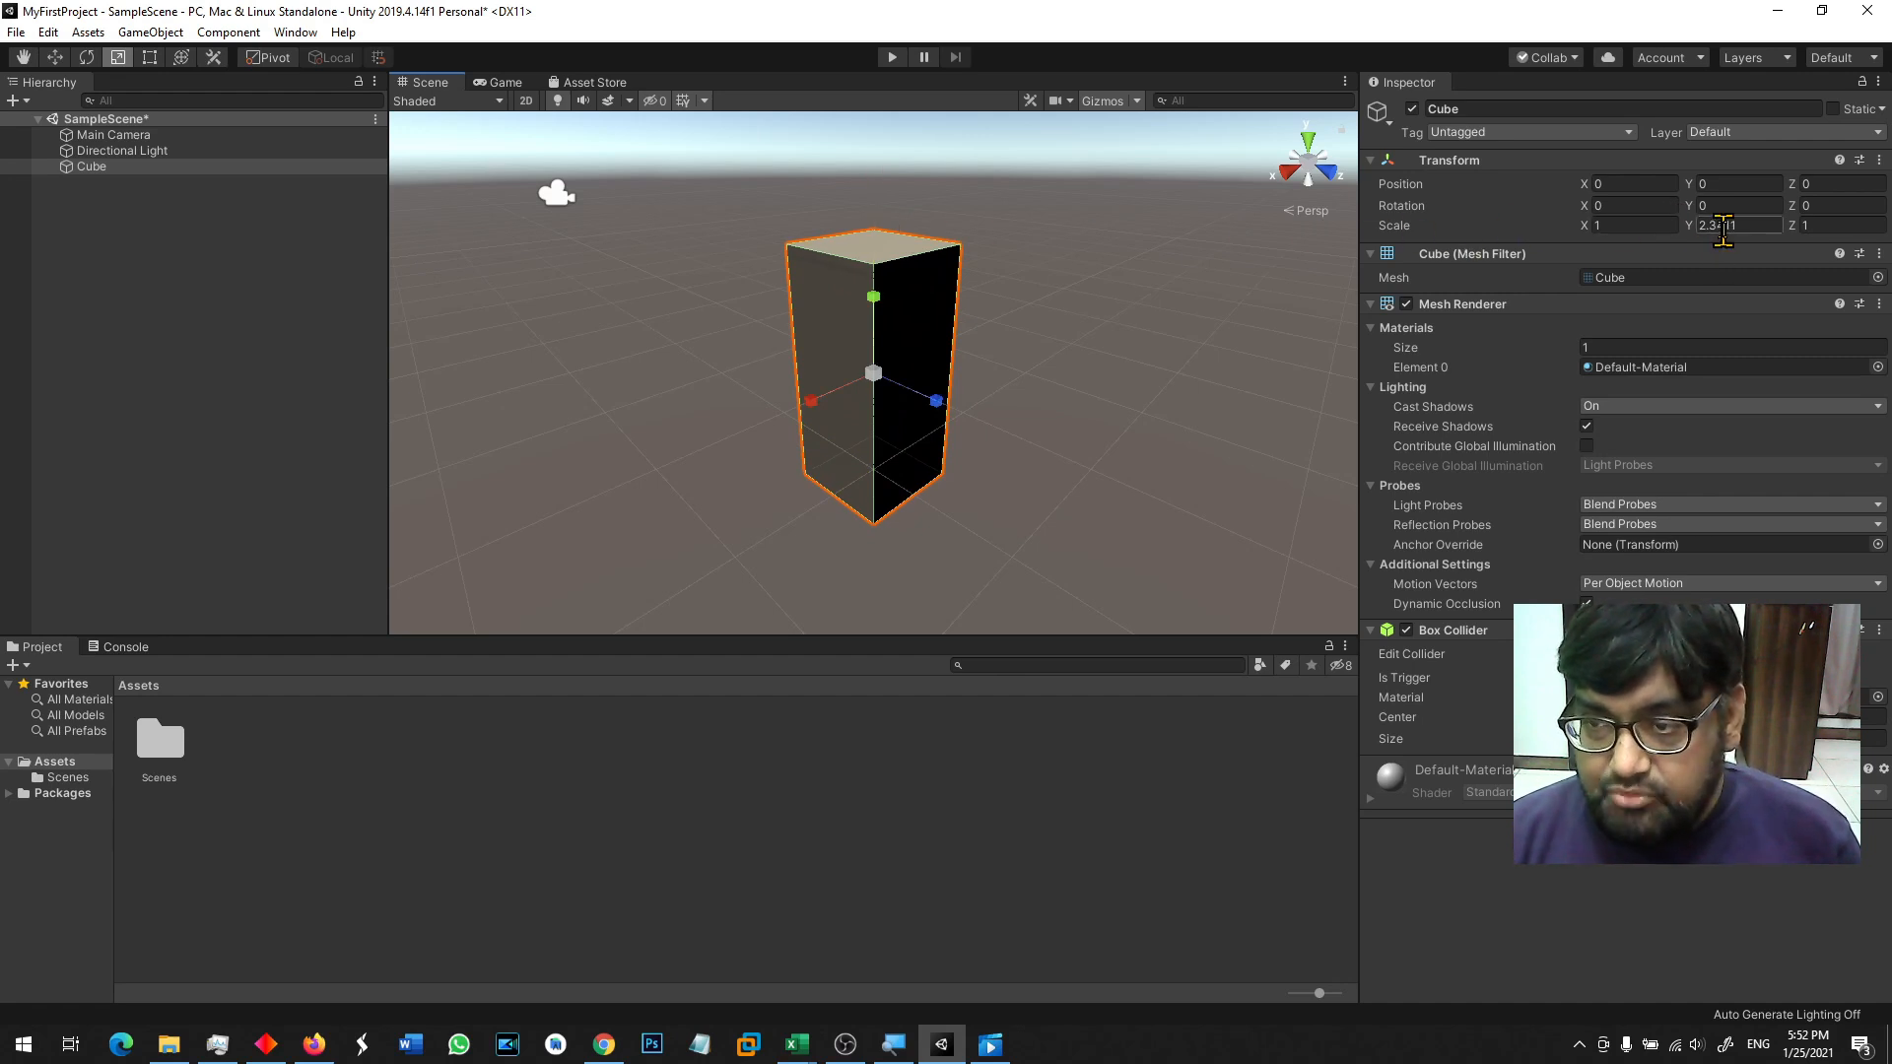
key(ctrl+z)
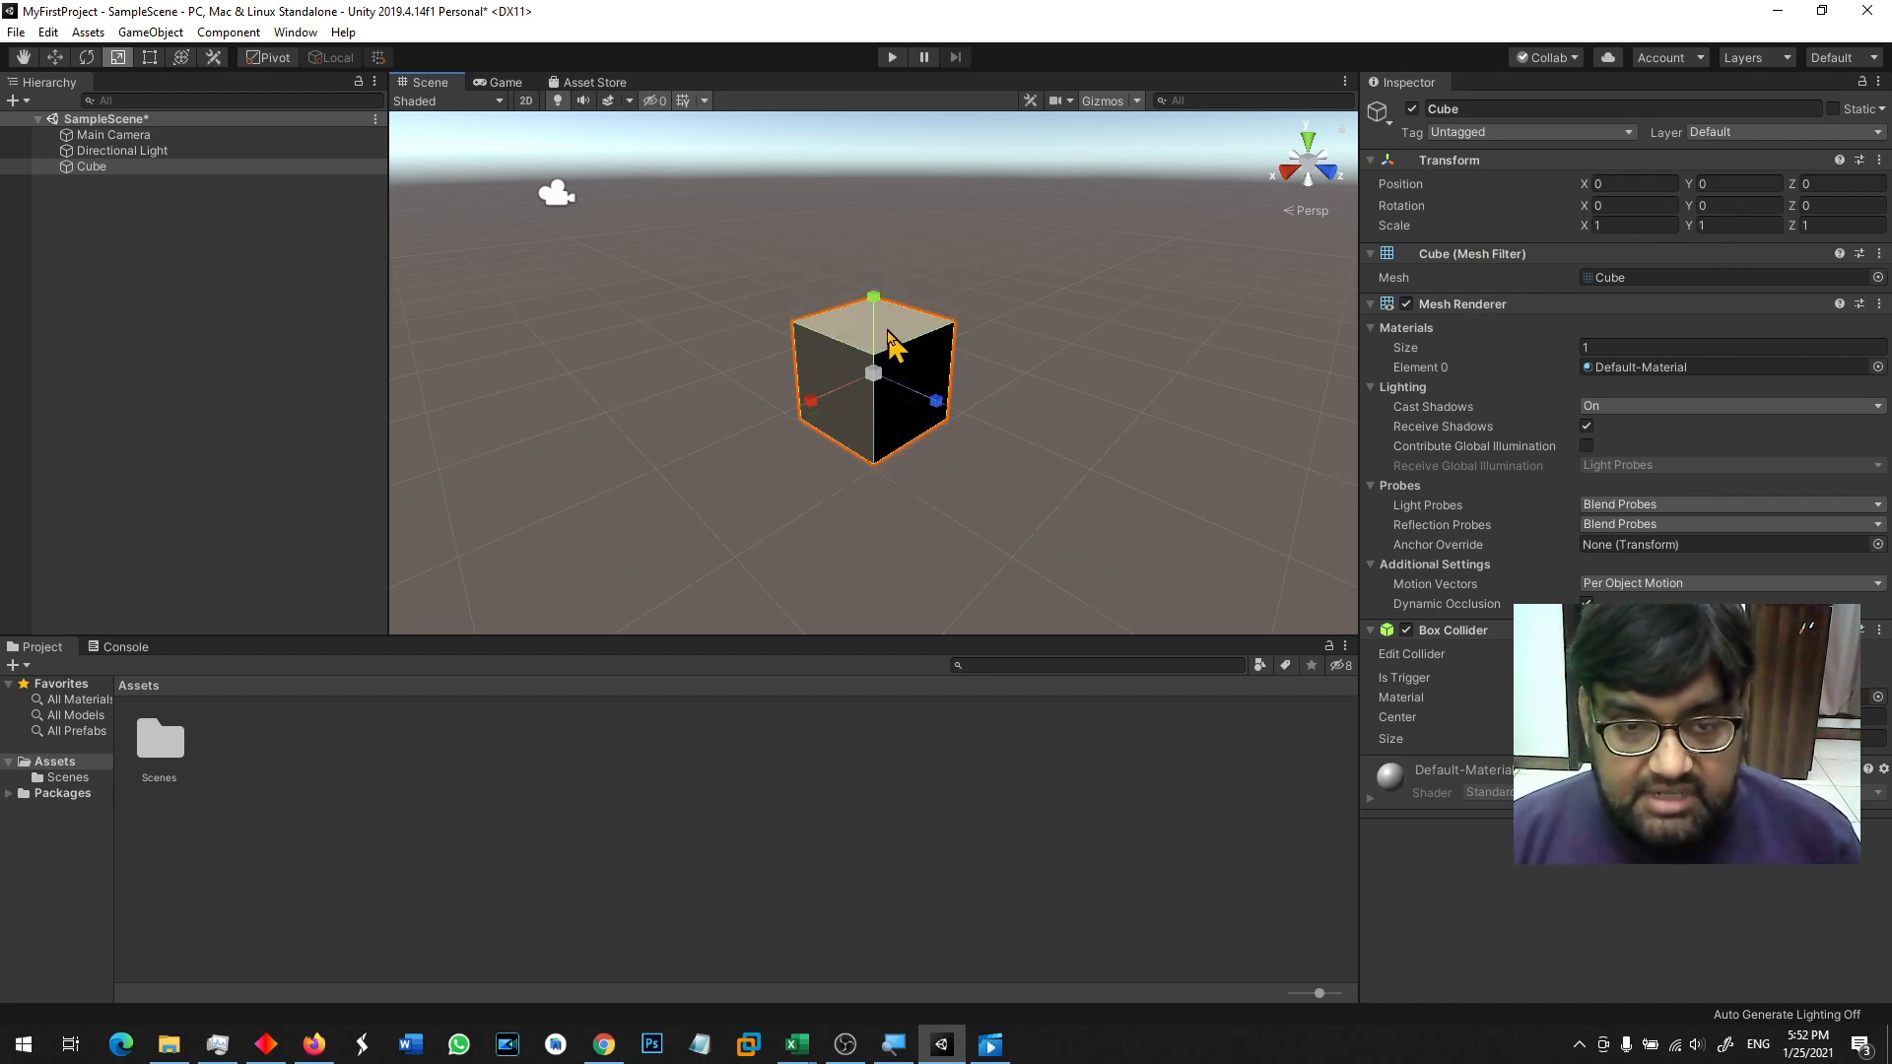
drag(874, 298, 884, 357)
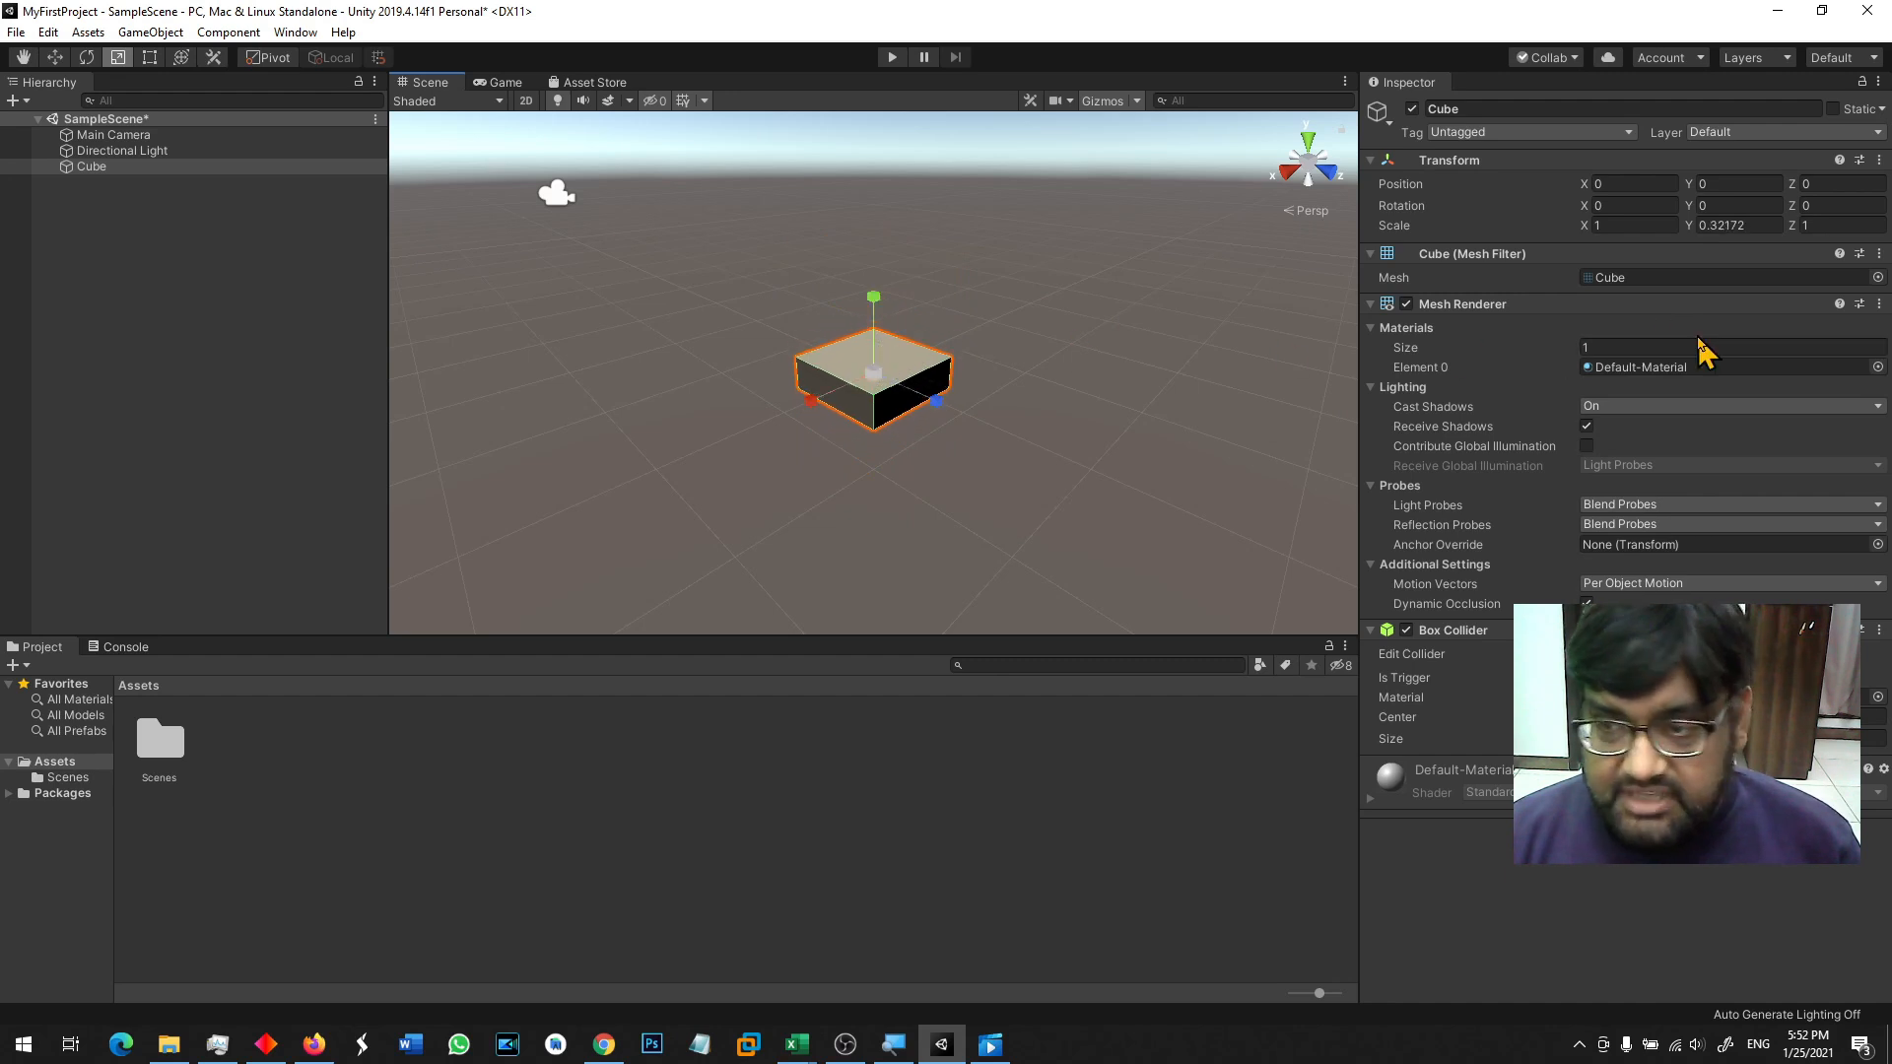
key(ctrl+z)
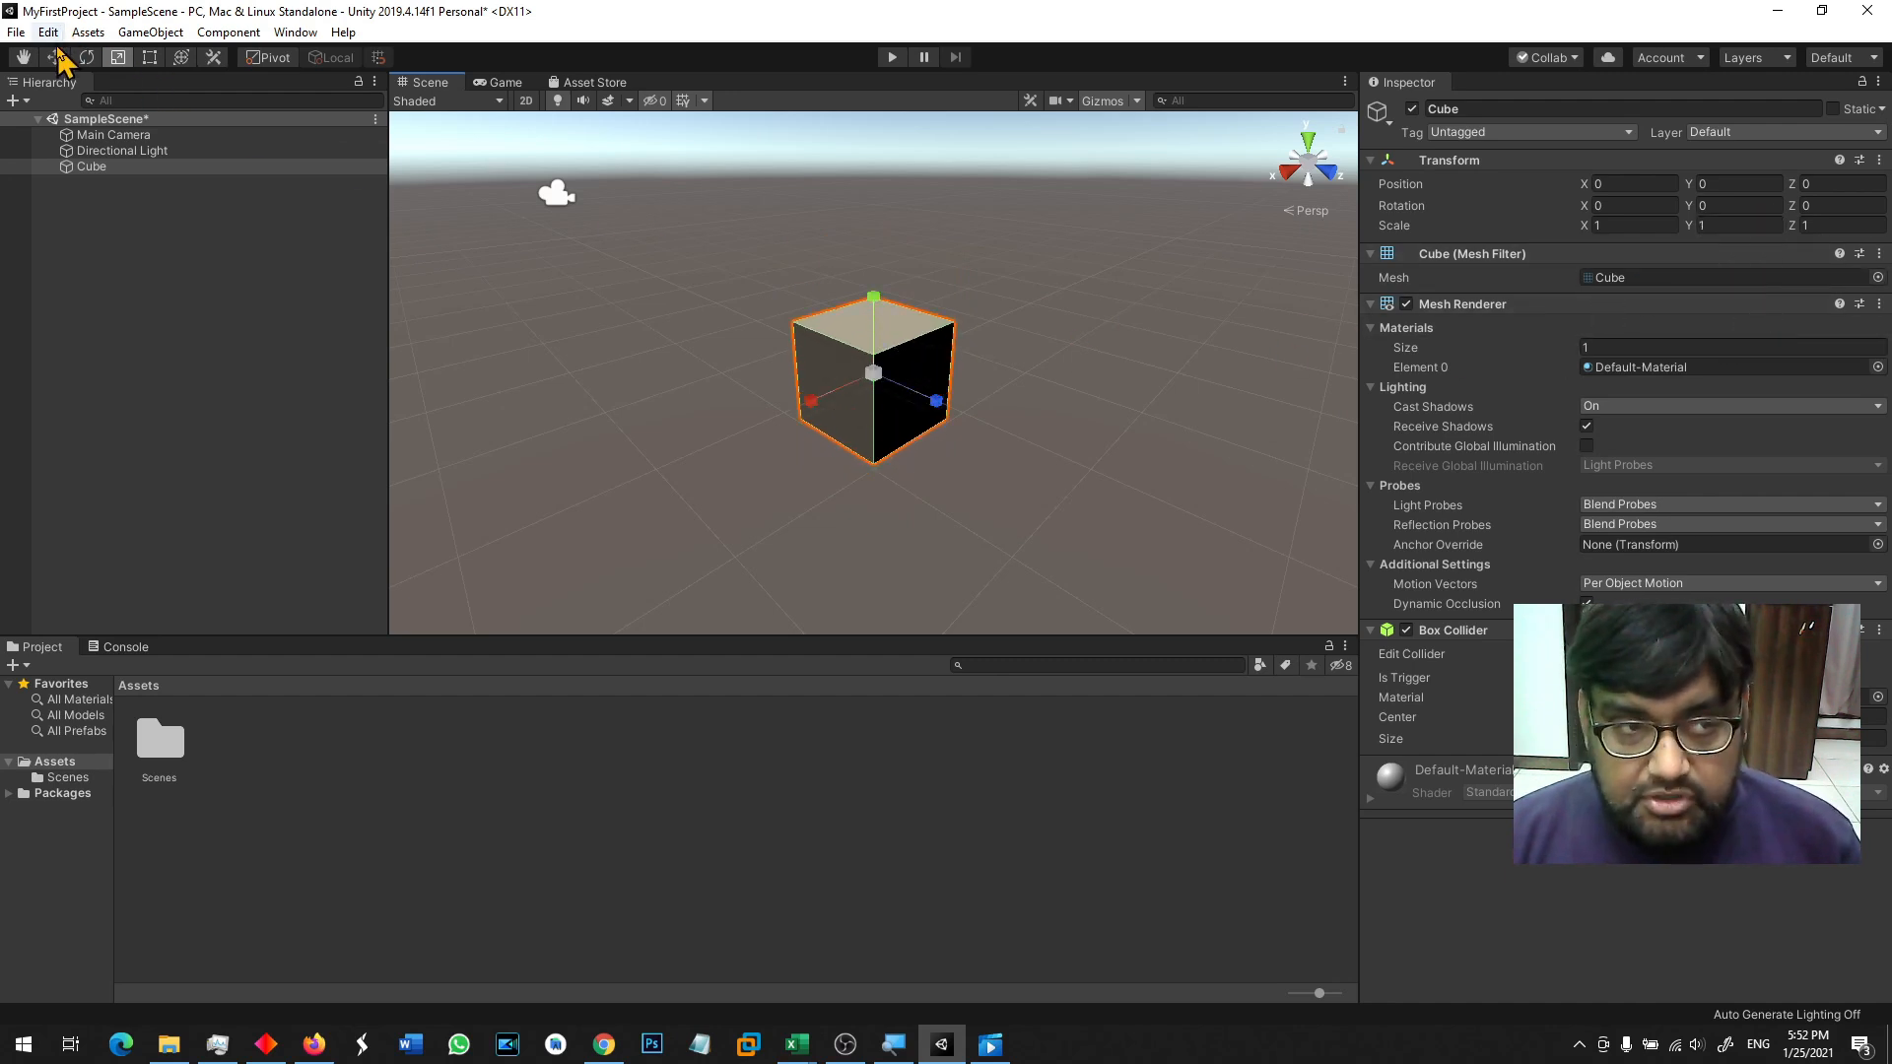
Step: Try one more rotation of the cube, undo it, and switch to the Move tool and back to the Rotate tool
click(87, 57)
drag(810, 386, 834, 337)
key(ctrl+z)
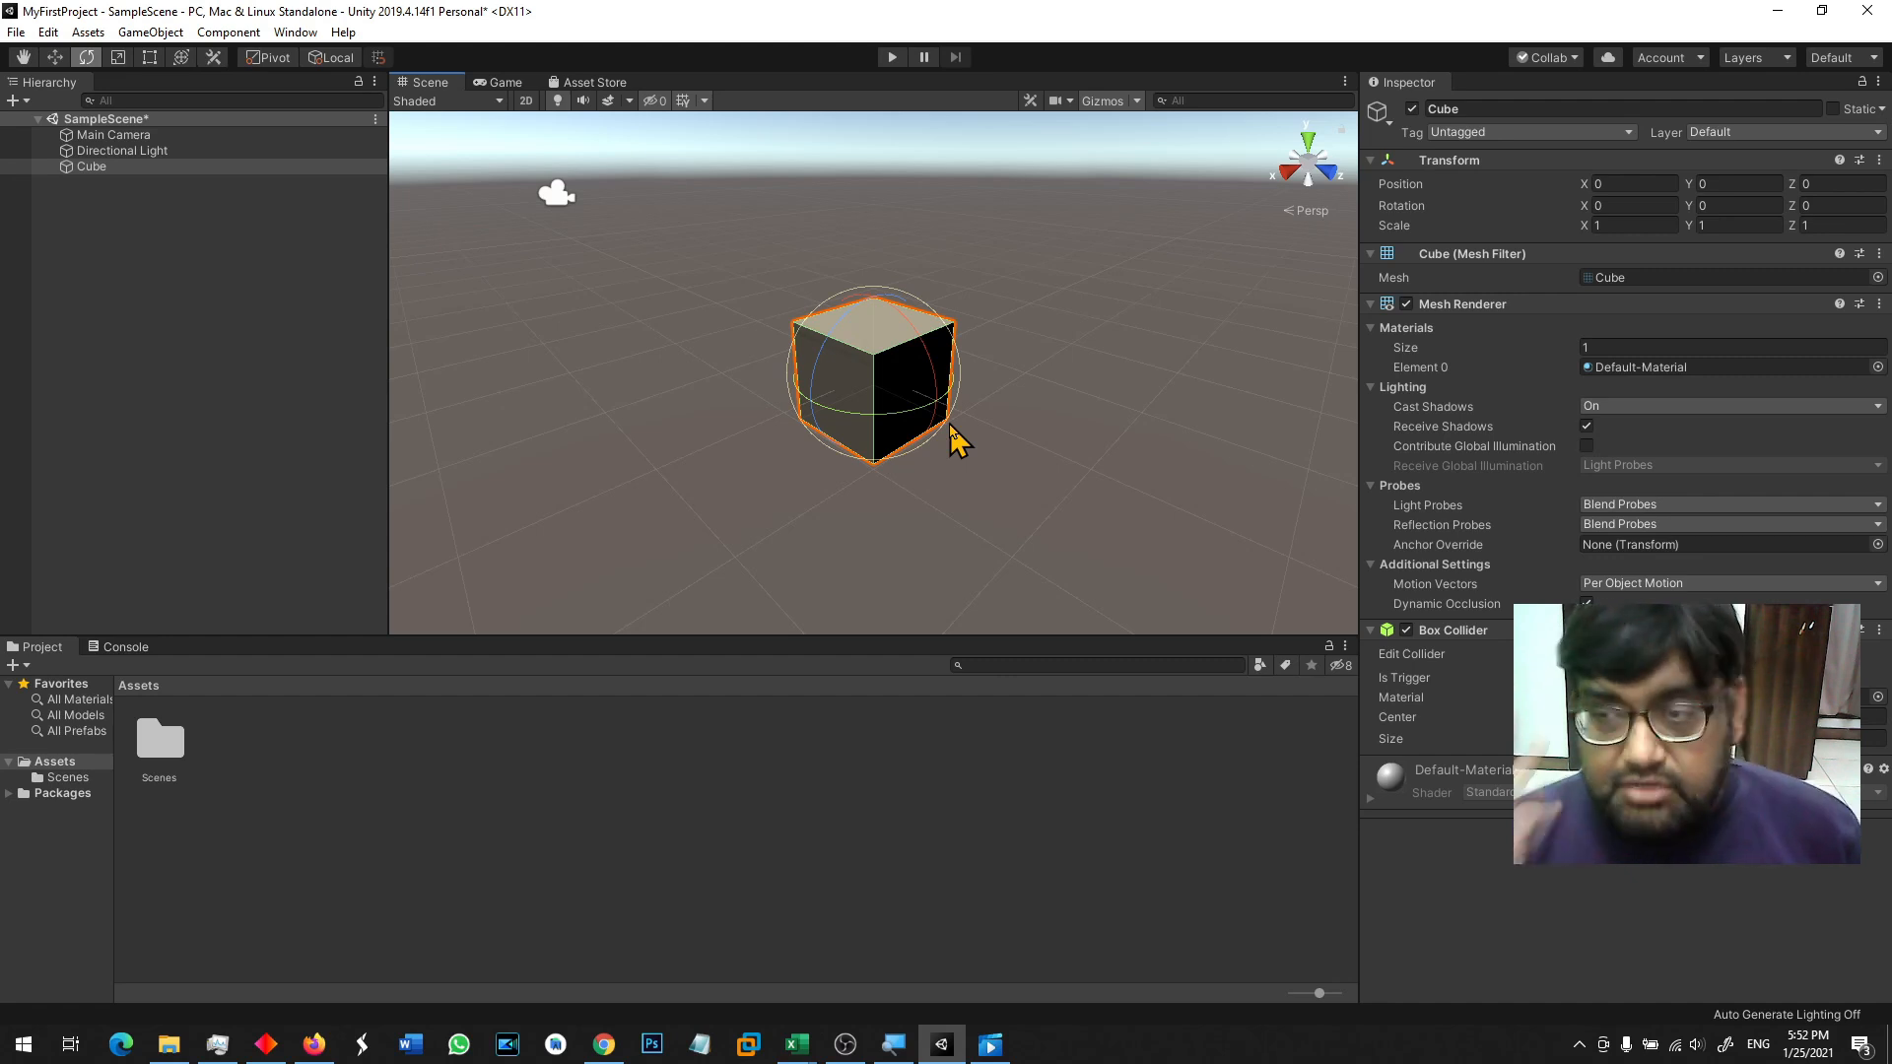
click(55, 58)
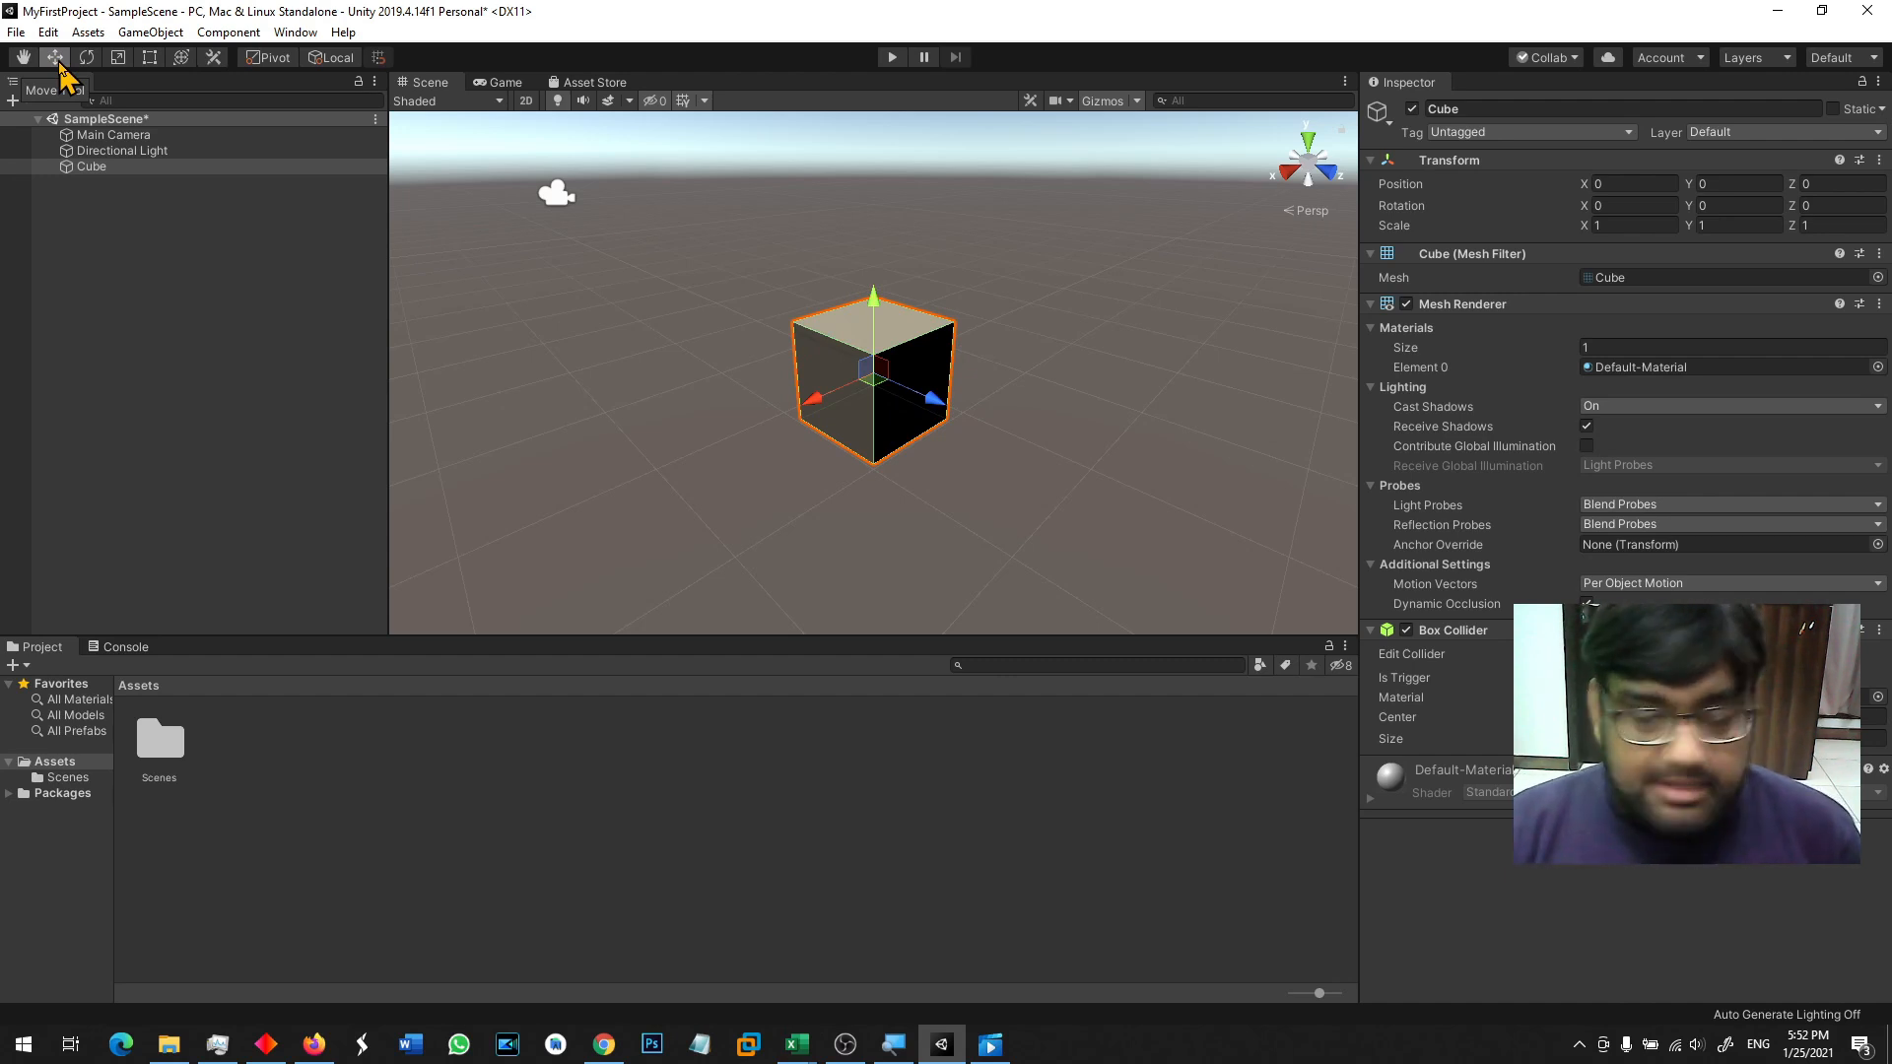
click(81, 63)
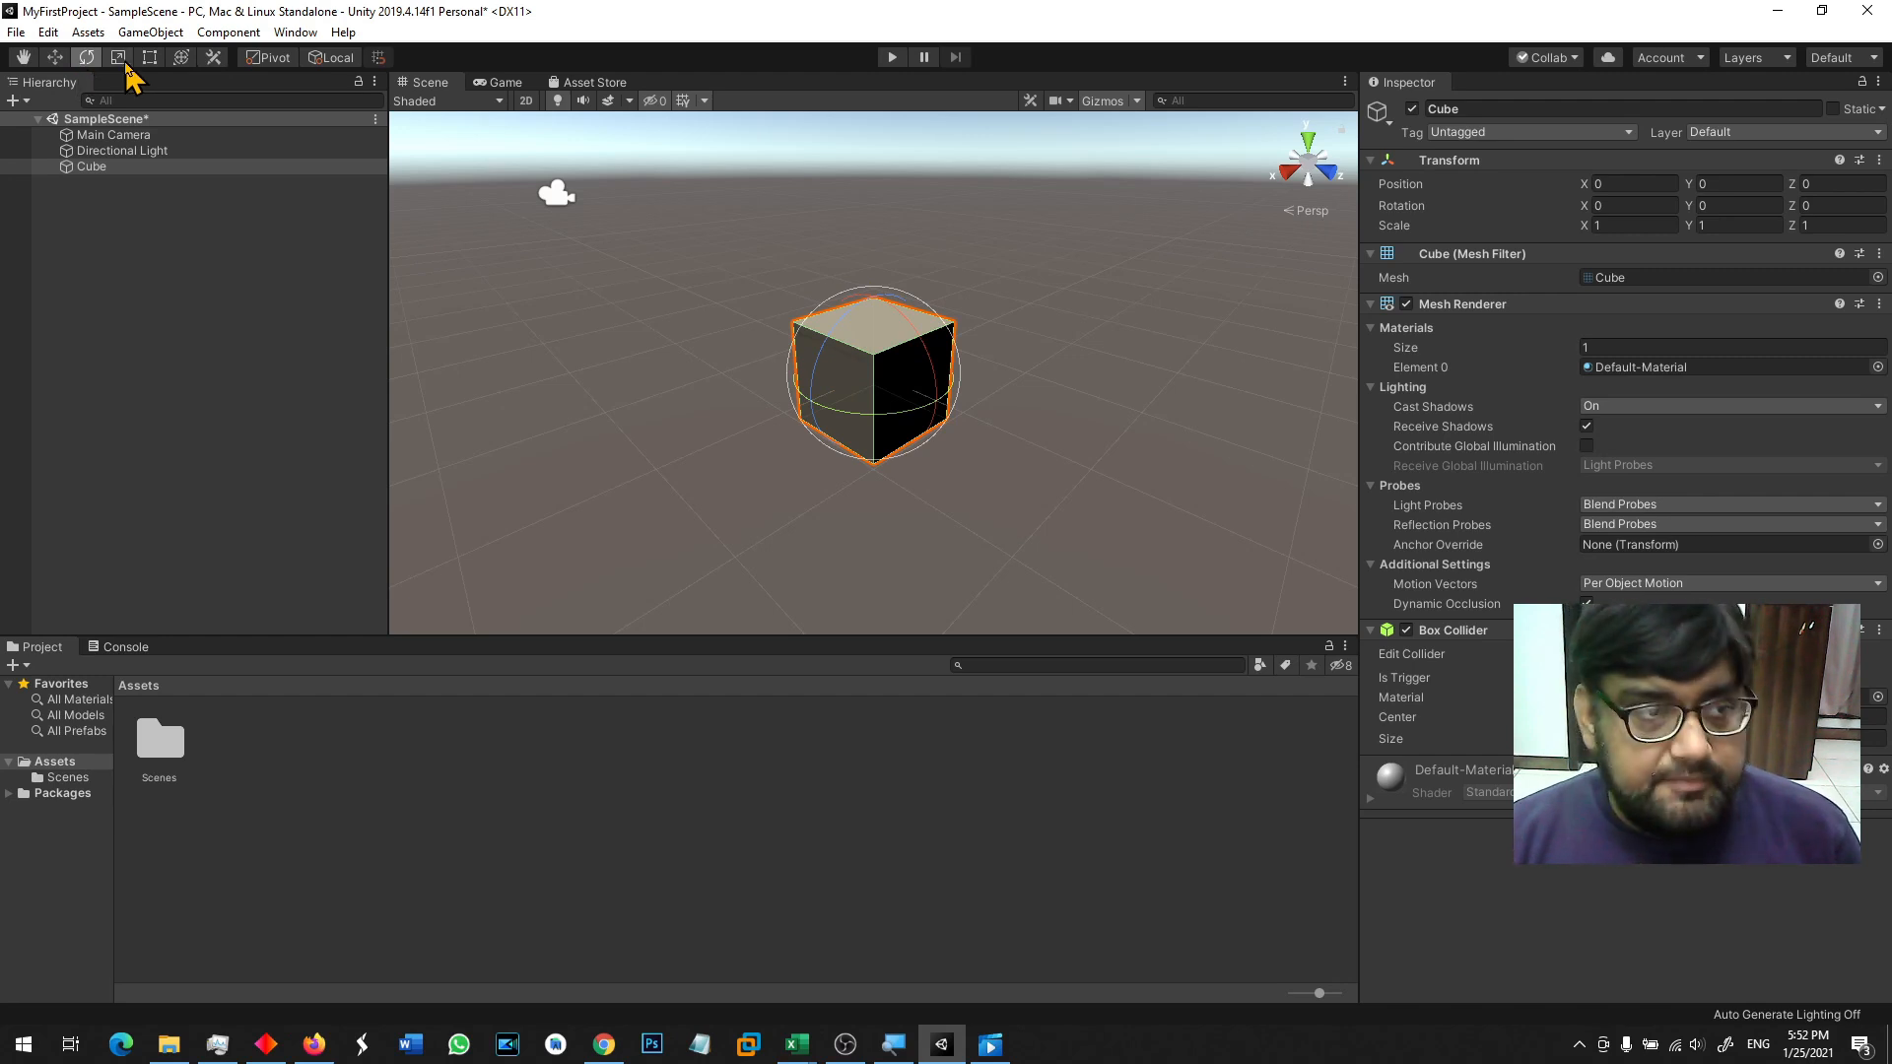
Step: Try scaling the cube uniformly on all axes with the Scale tool, undoing each change
click(125, 63)
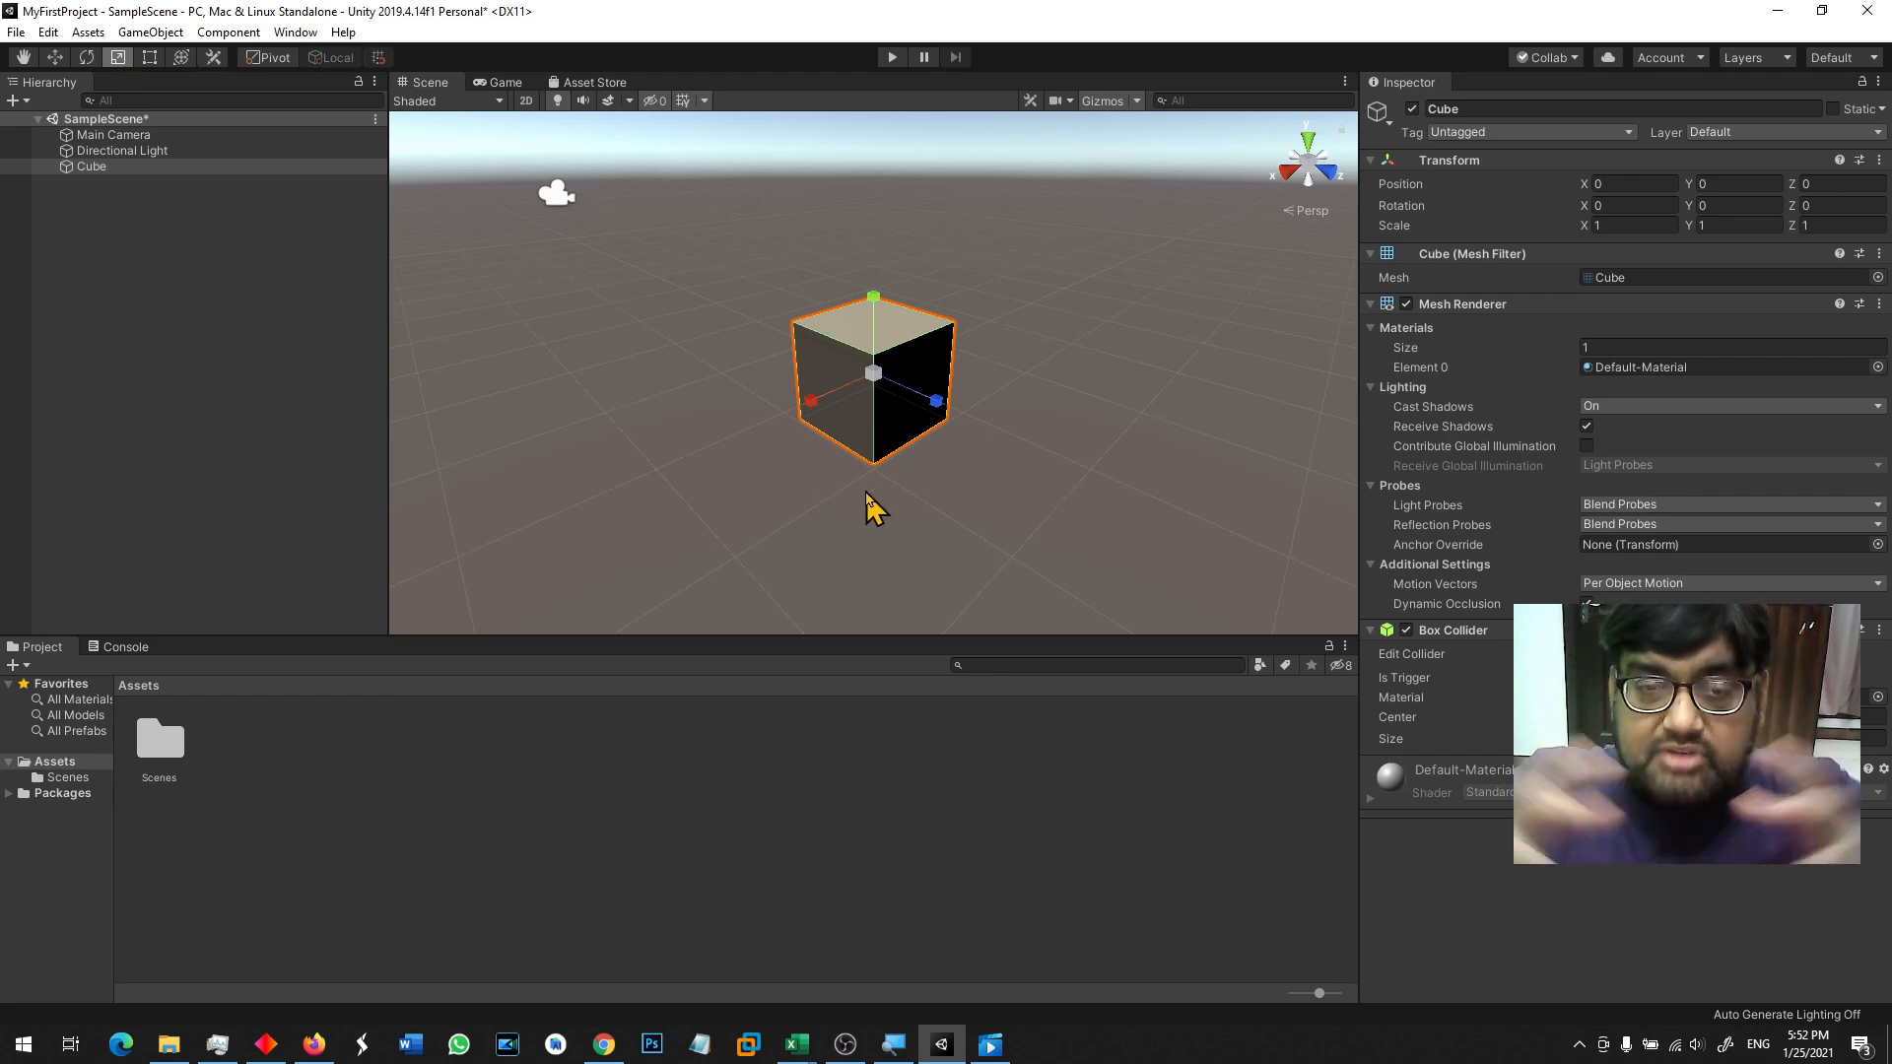
scroll(874, 409, up, 2)
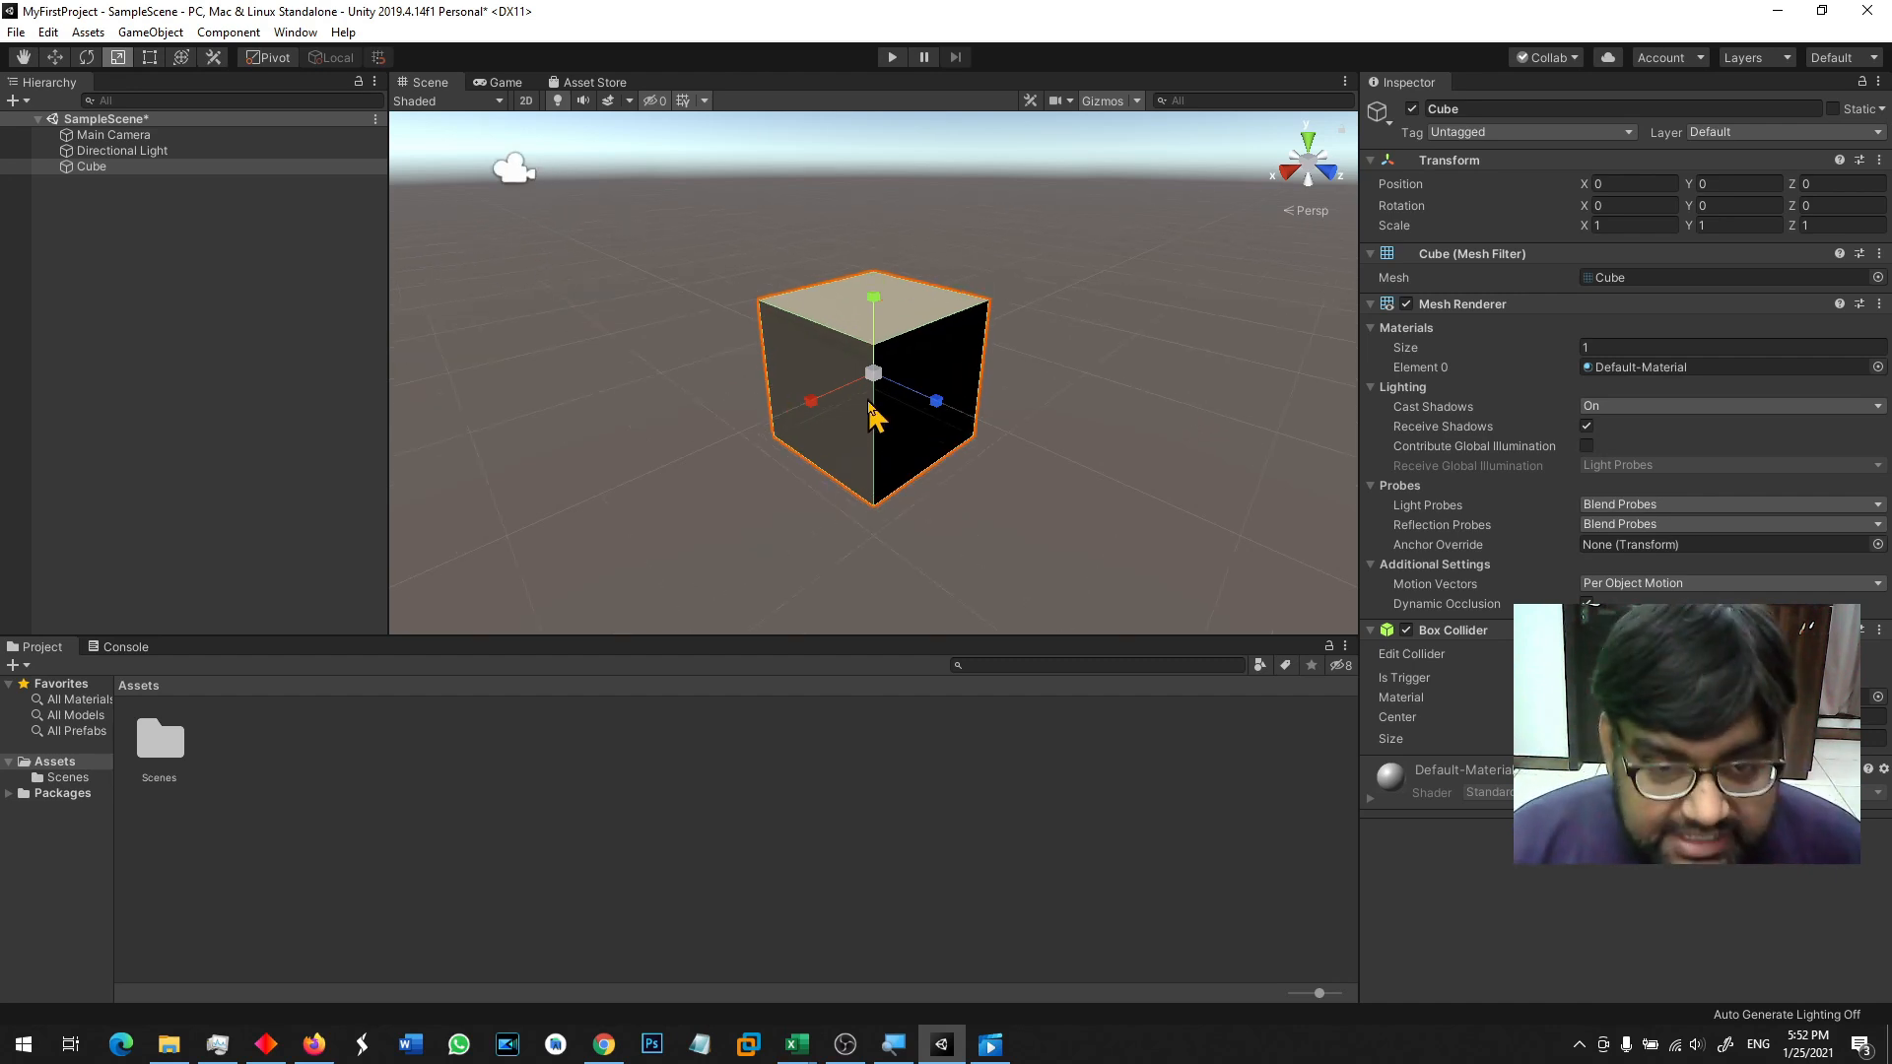
scroll(875, 382, down, 2)
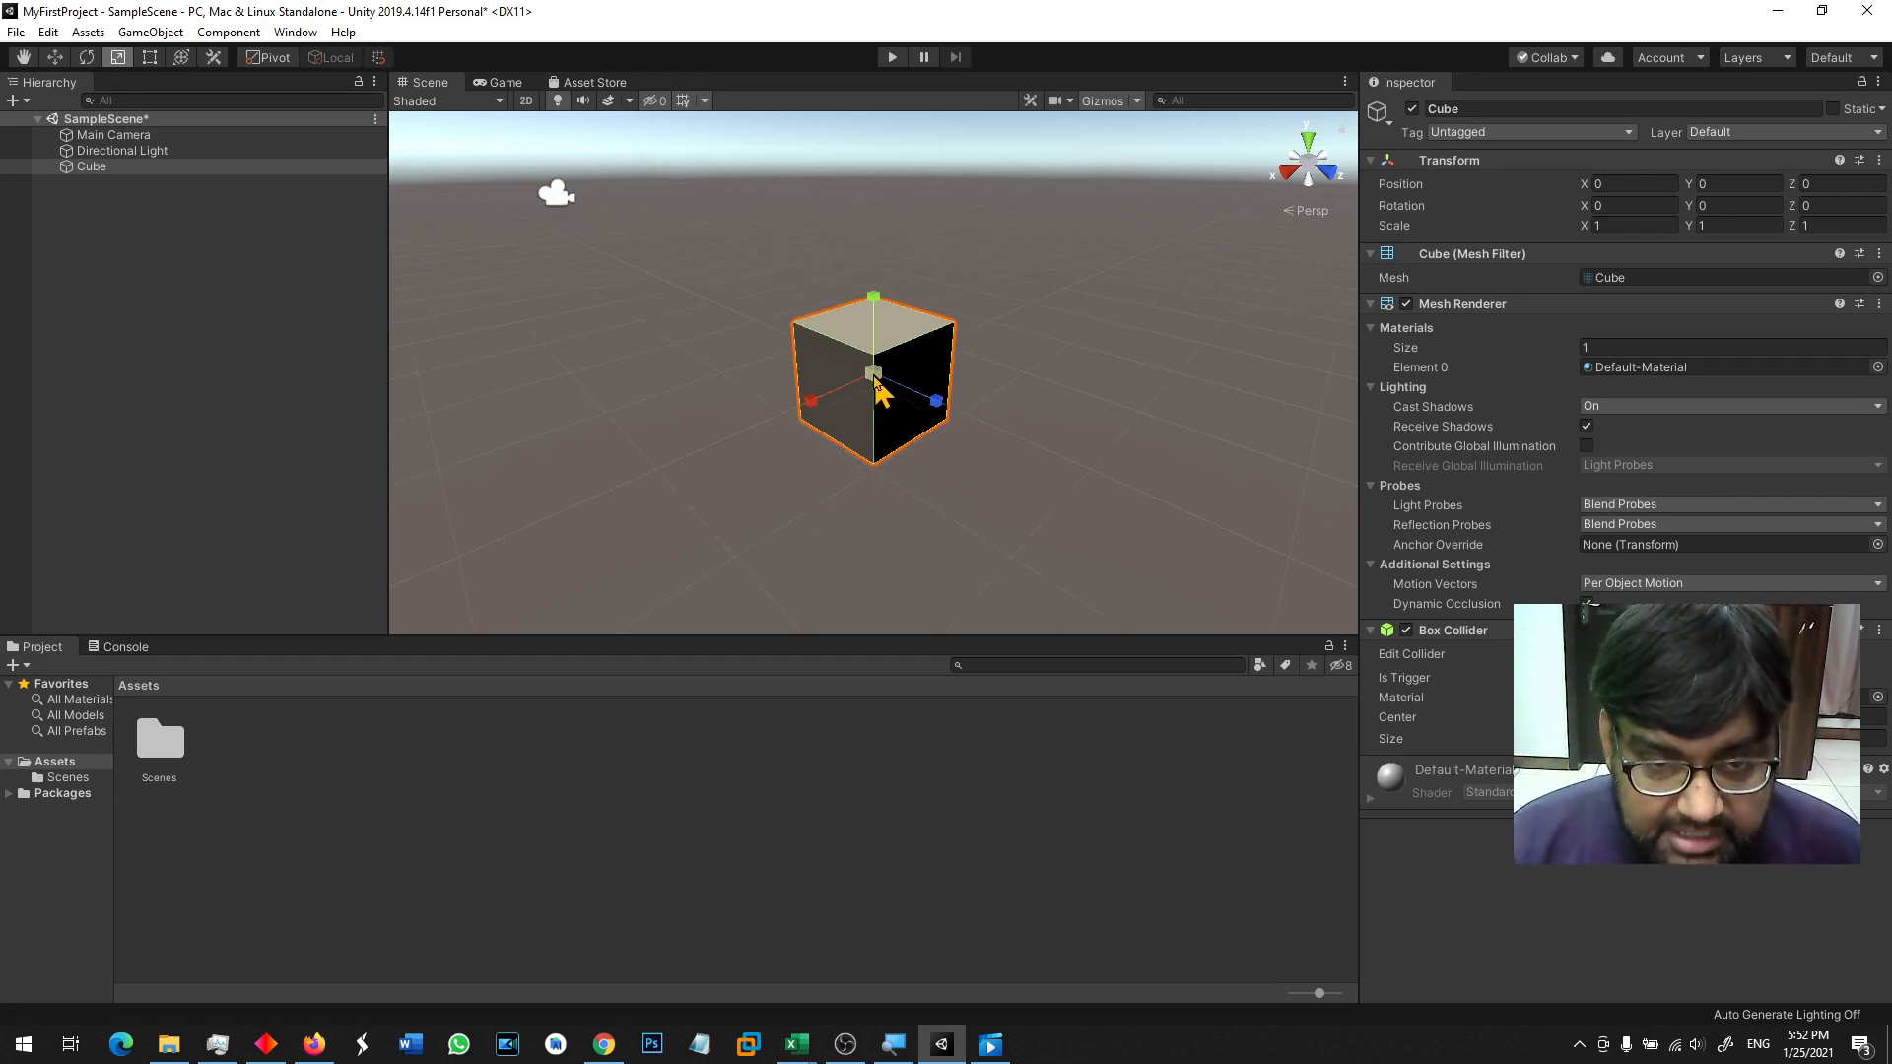
drag(879, 385, 949, 422)
key(ctrl+z)
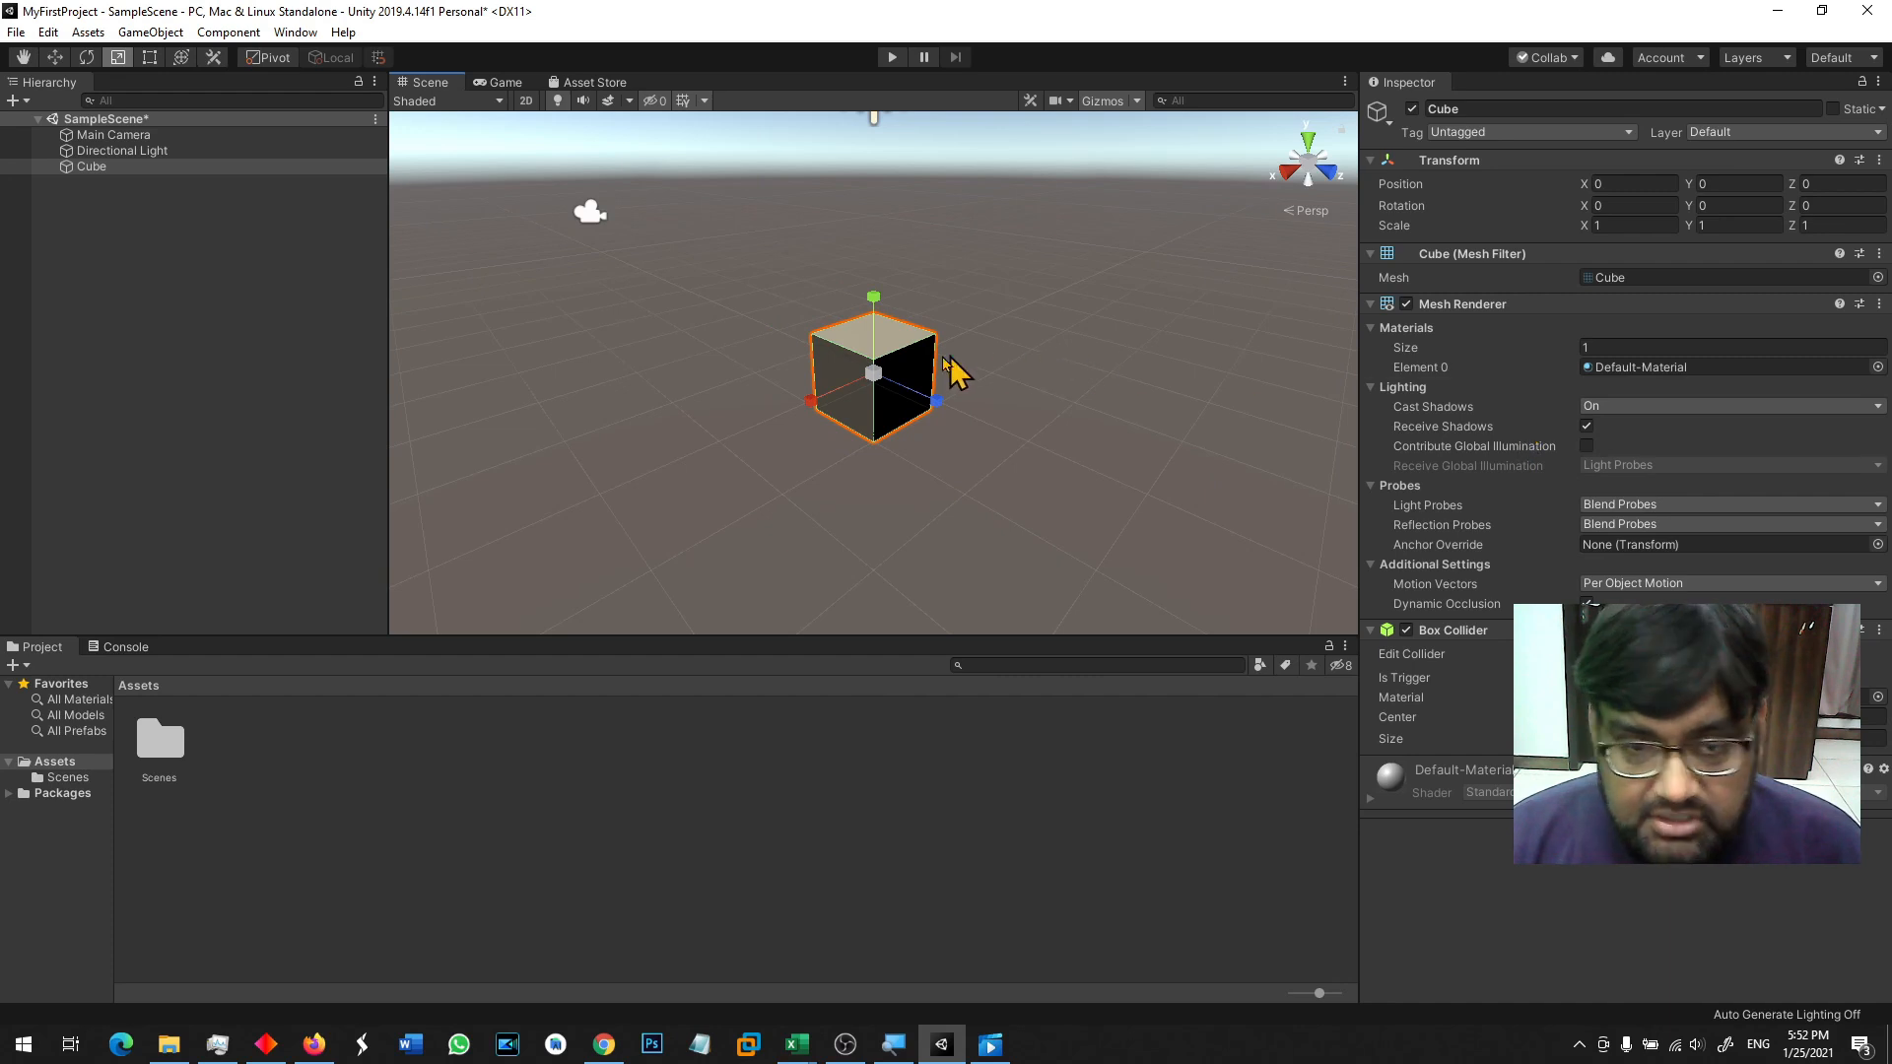
drag(873, 374, 973, 294)
key(ctrl+z)
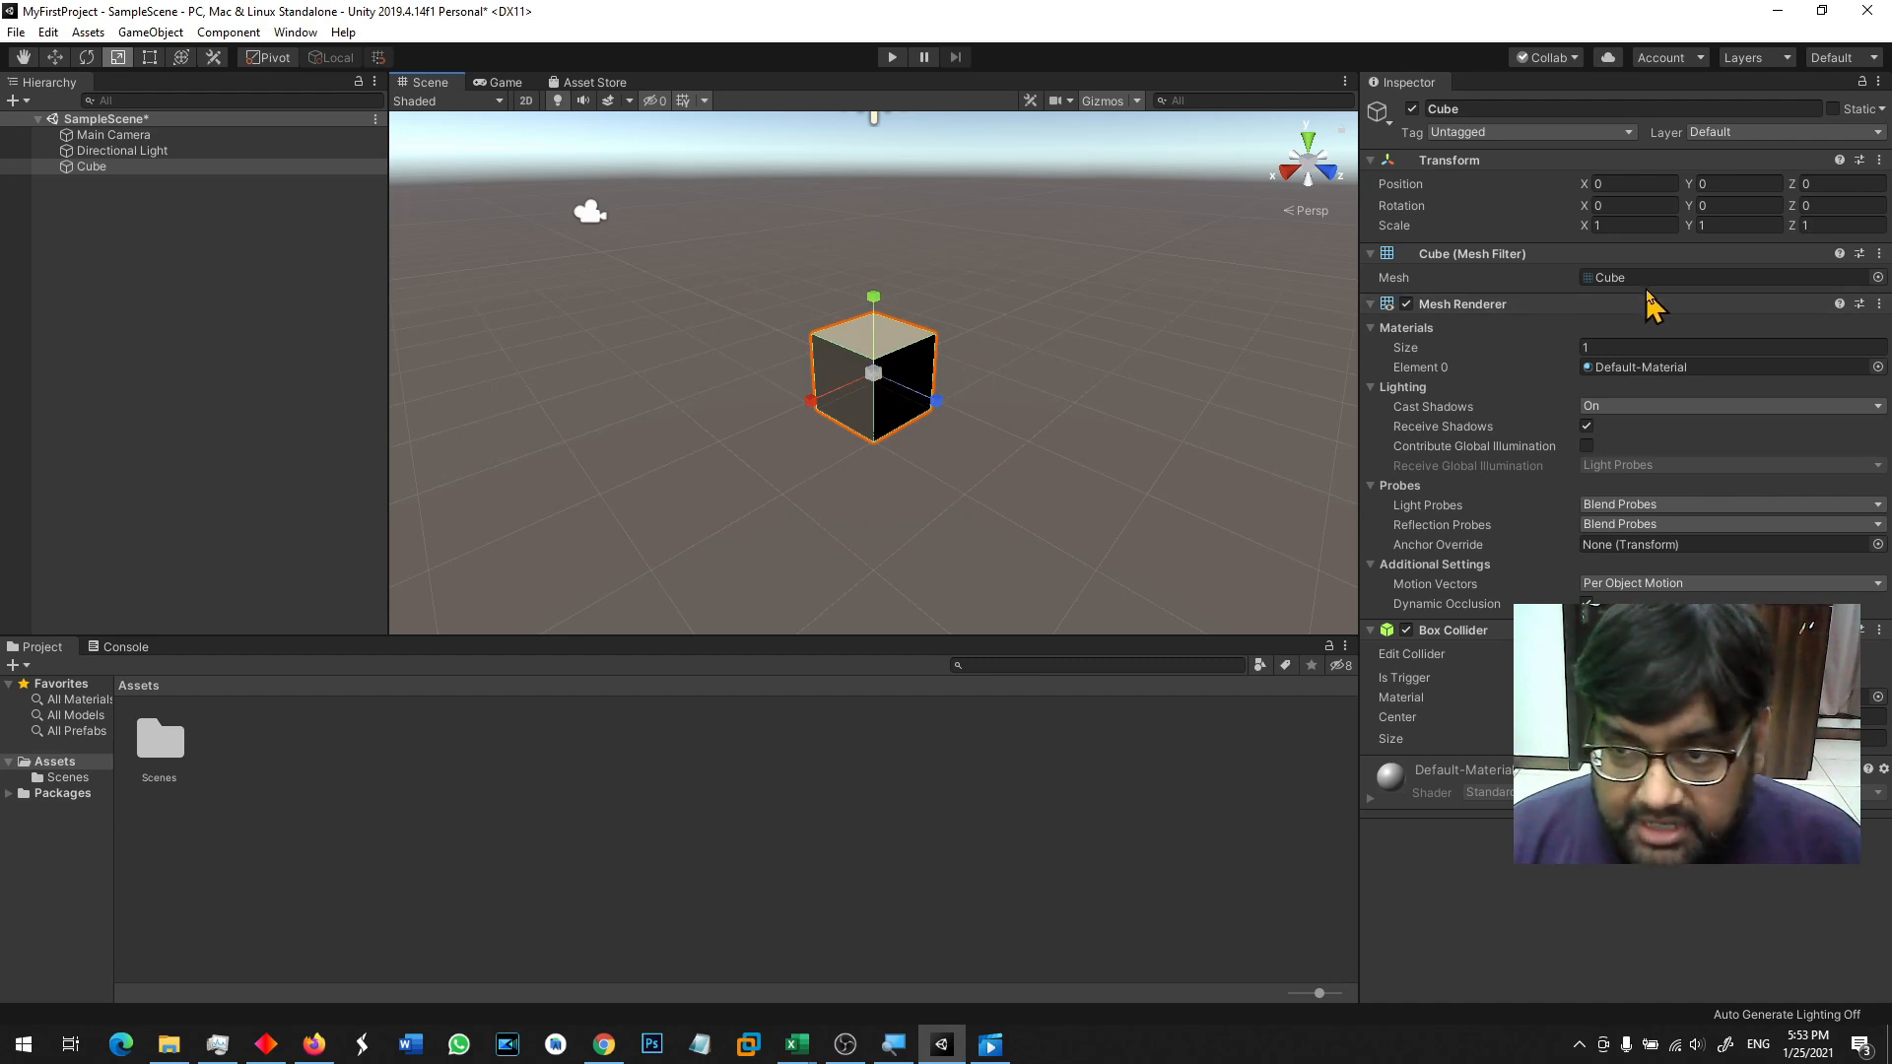
Step: Set the cube's scale to 2 on X, Y and Z
click(1623, 225)
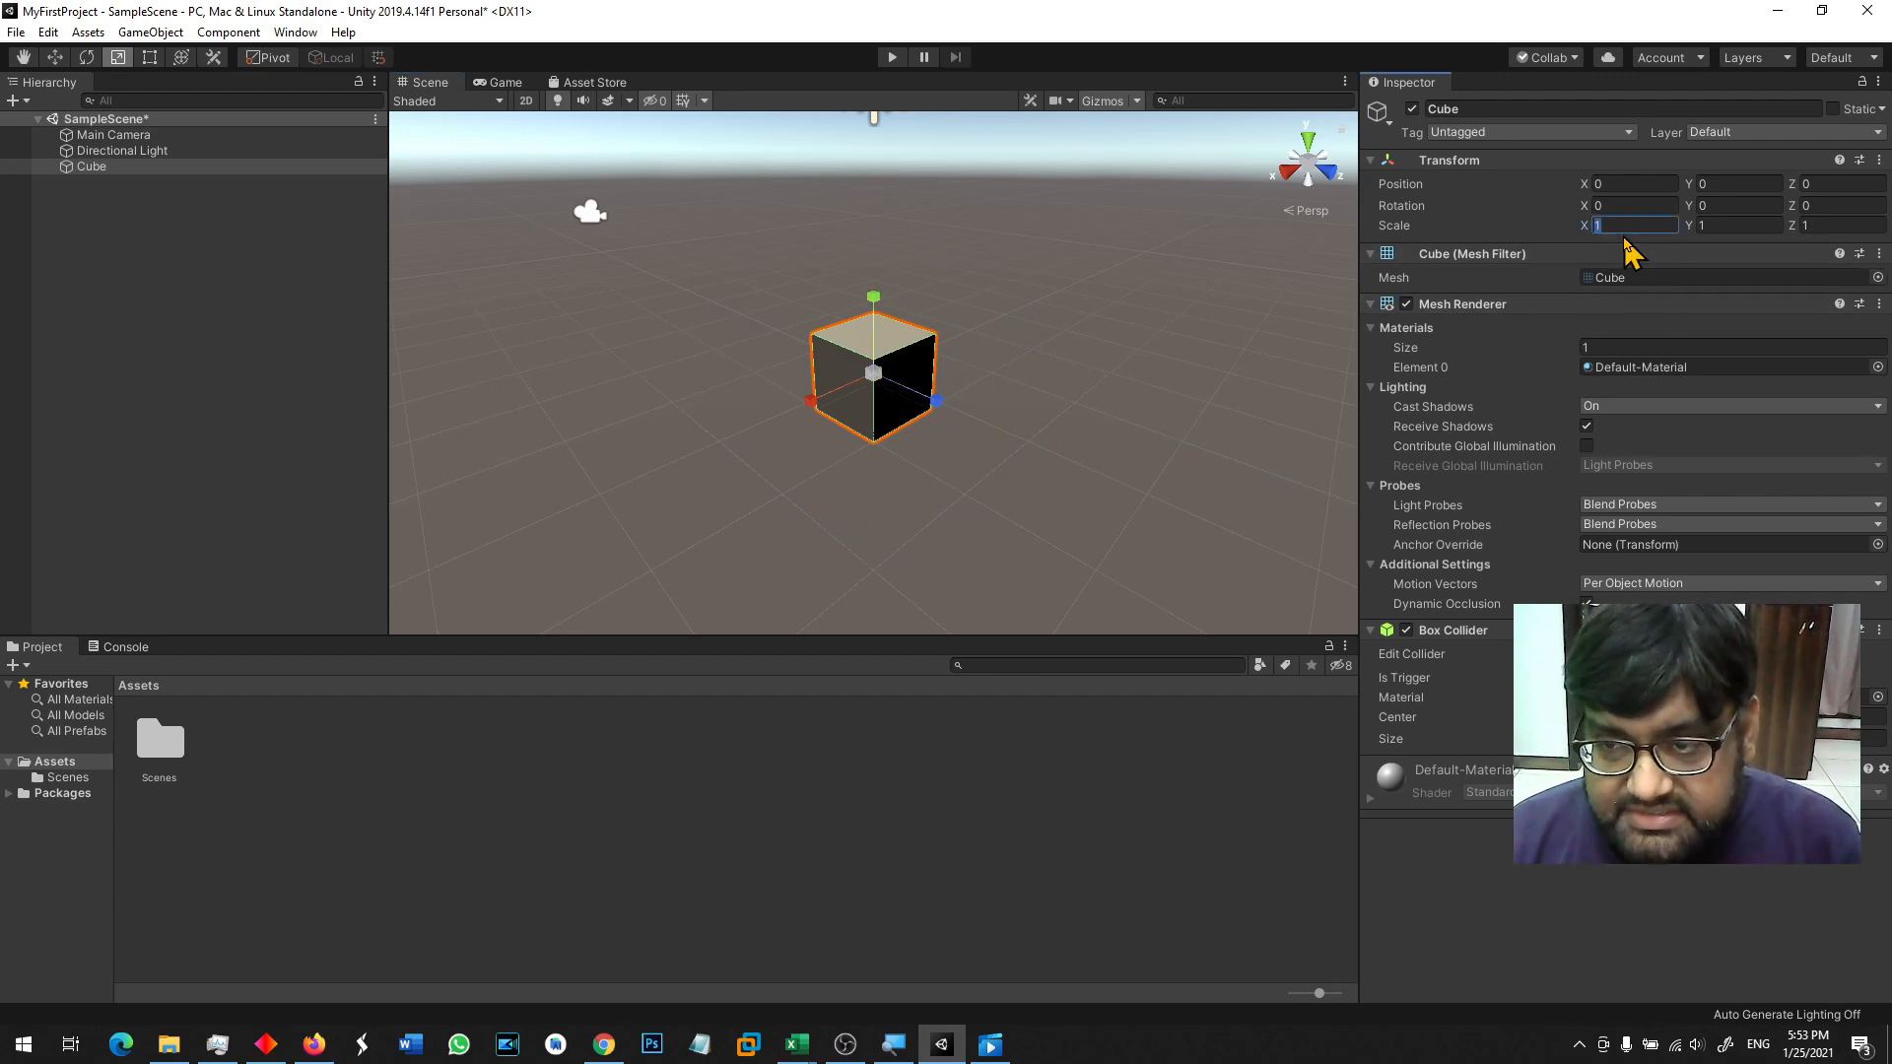
text(2)
click(1731, 225)
text(2)
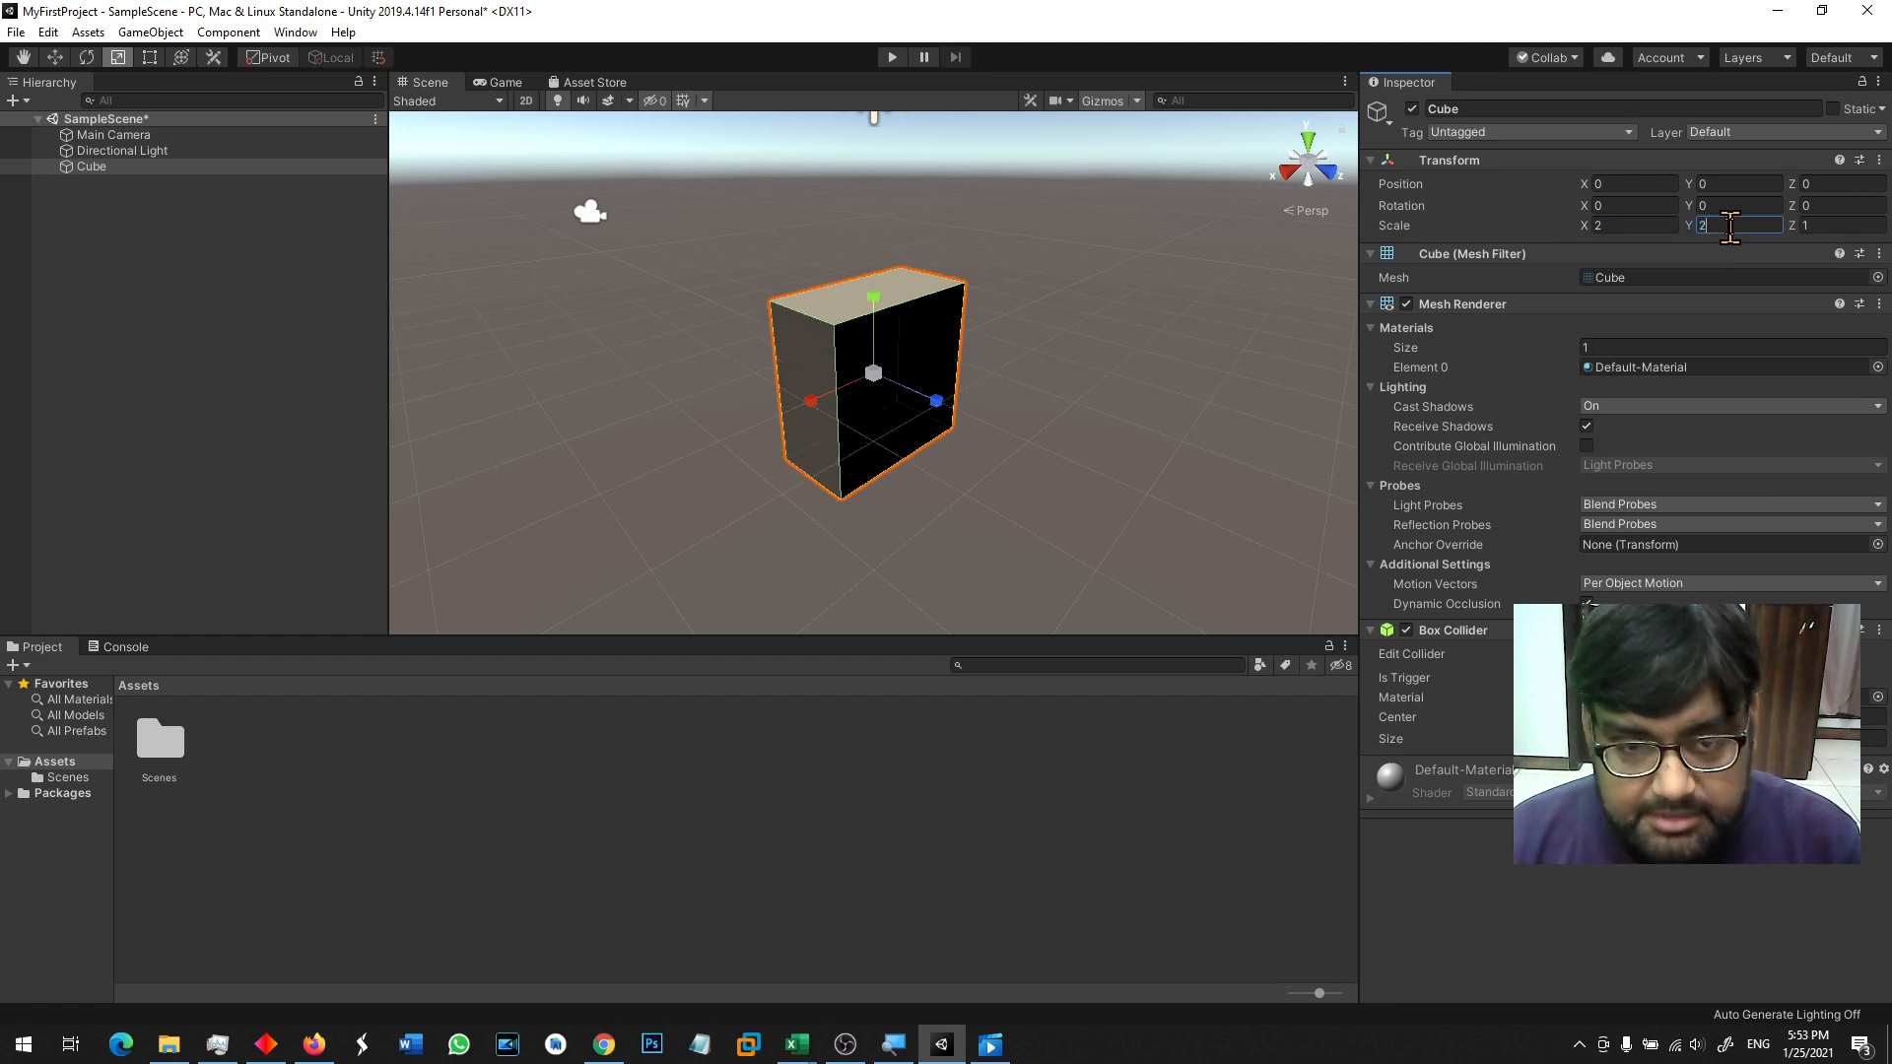
click(1809, 225)
text(2)
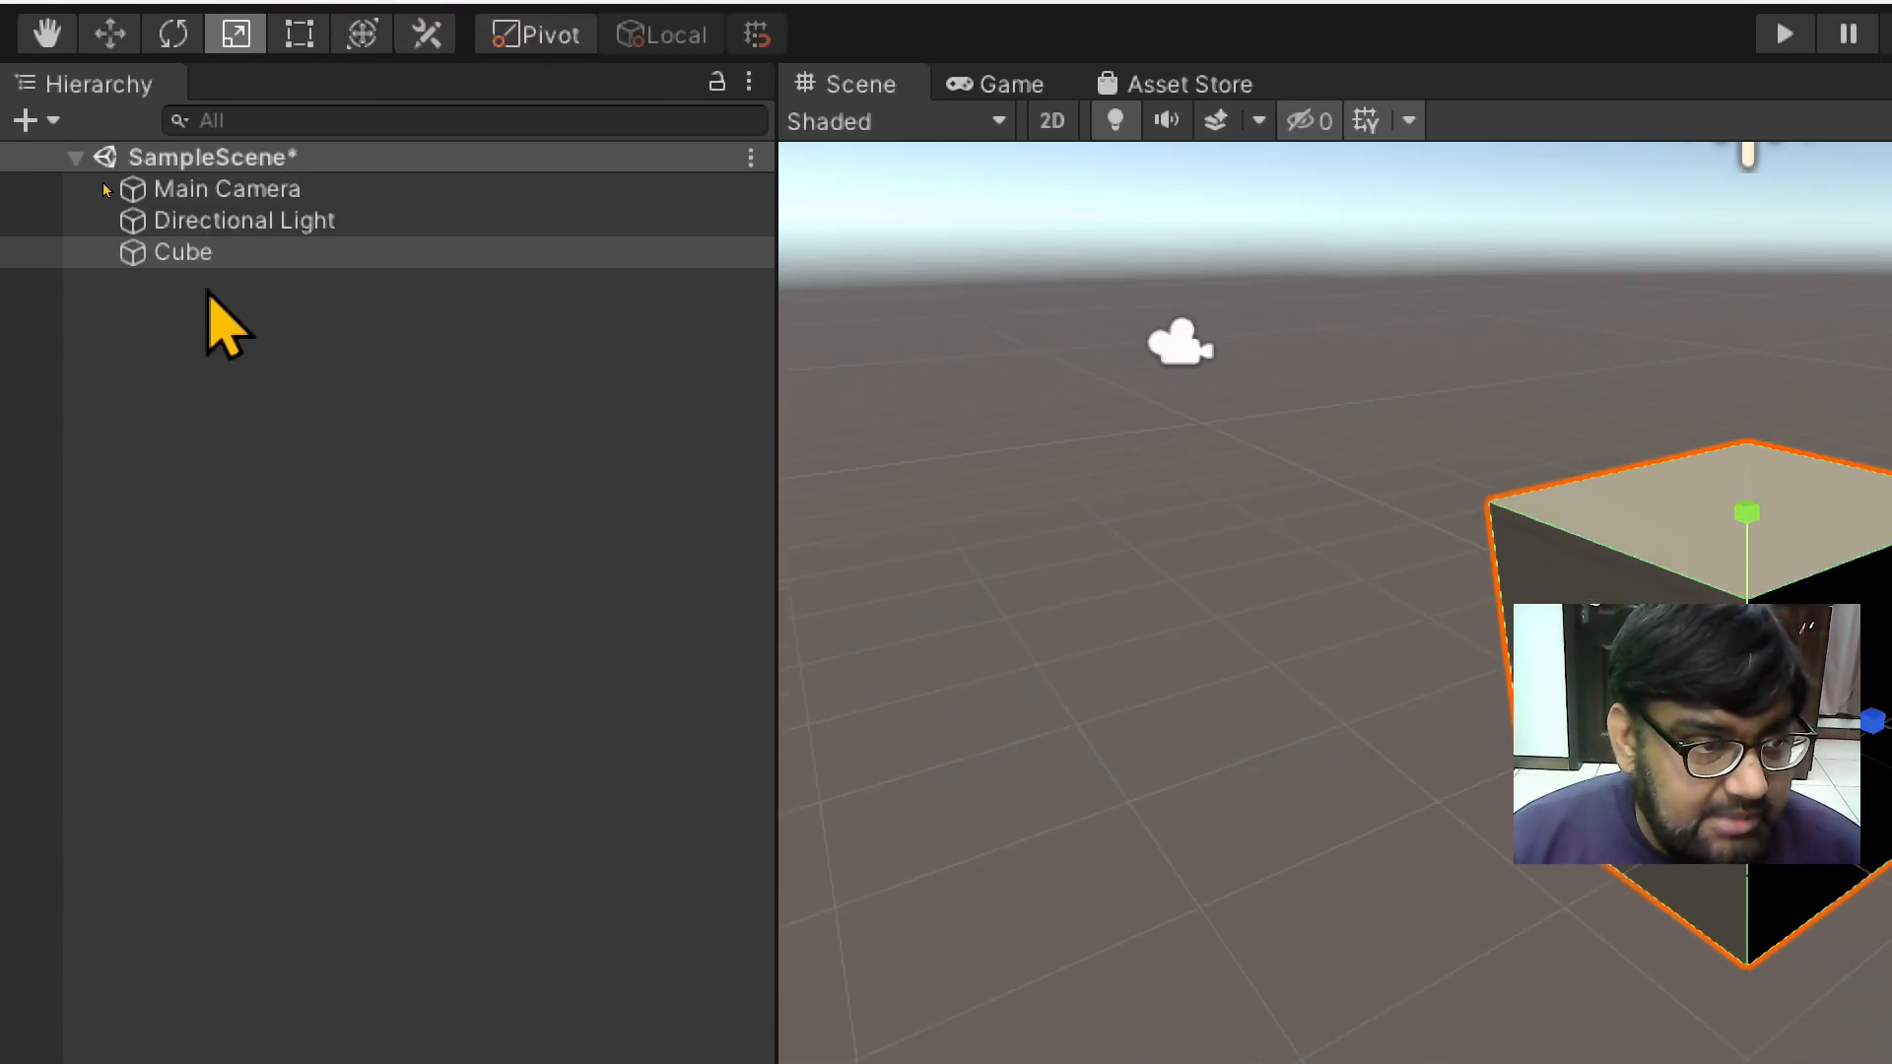
Step: Select the Main Camera, the Directional Light and the Cube in turn to inspect the scene's objects
click(225, 190)
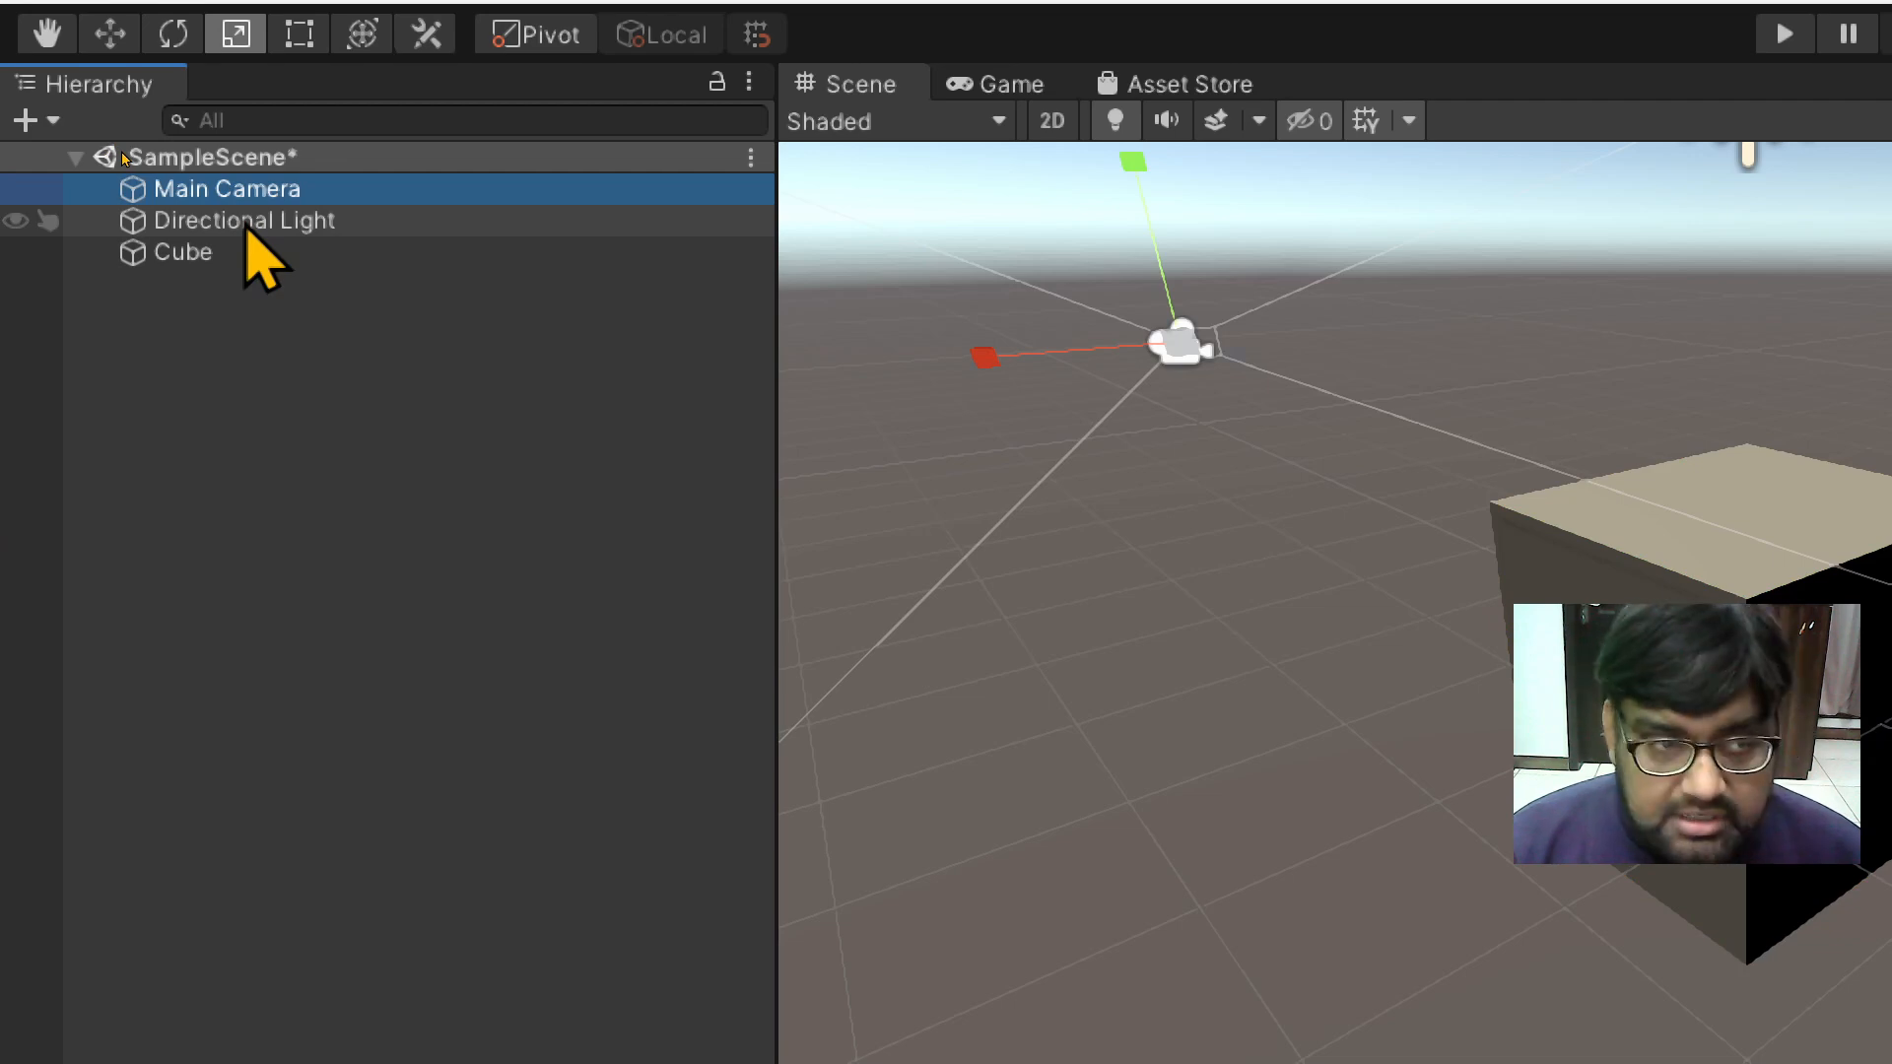
click(246, 224)
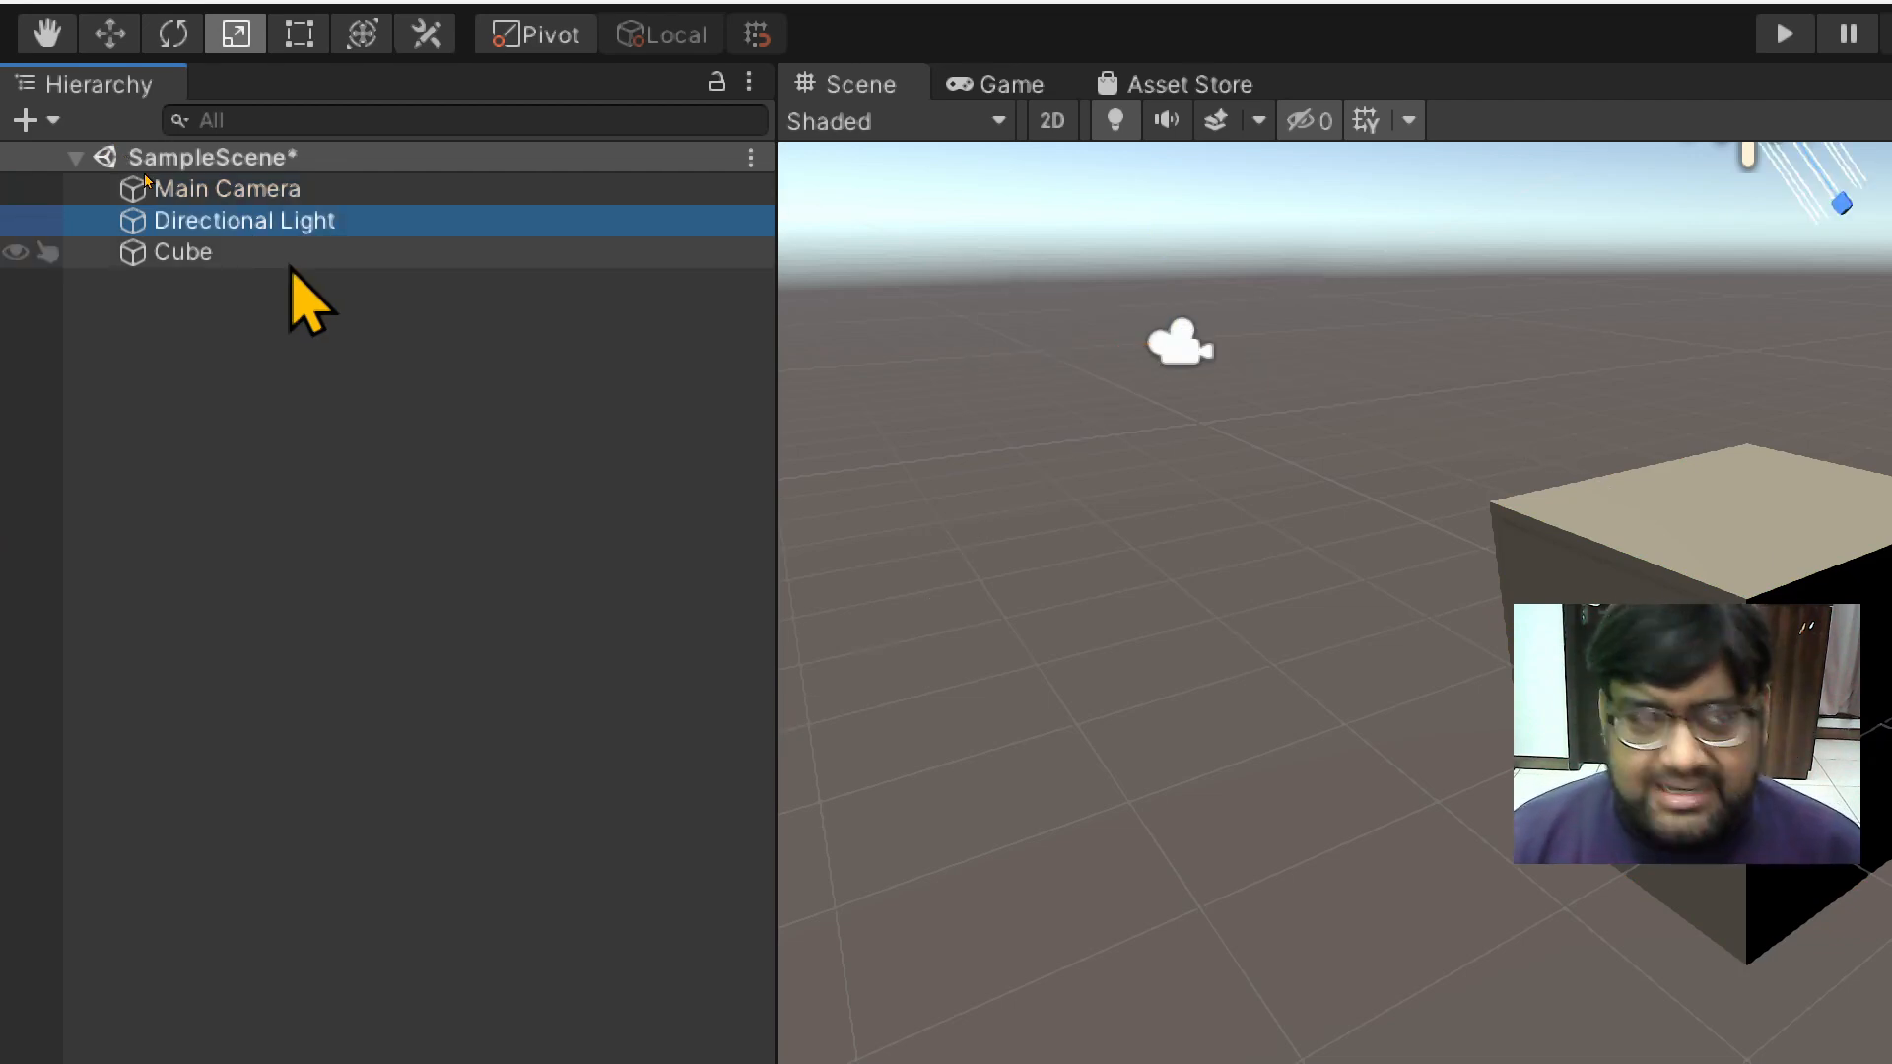
click(190, 247)
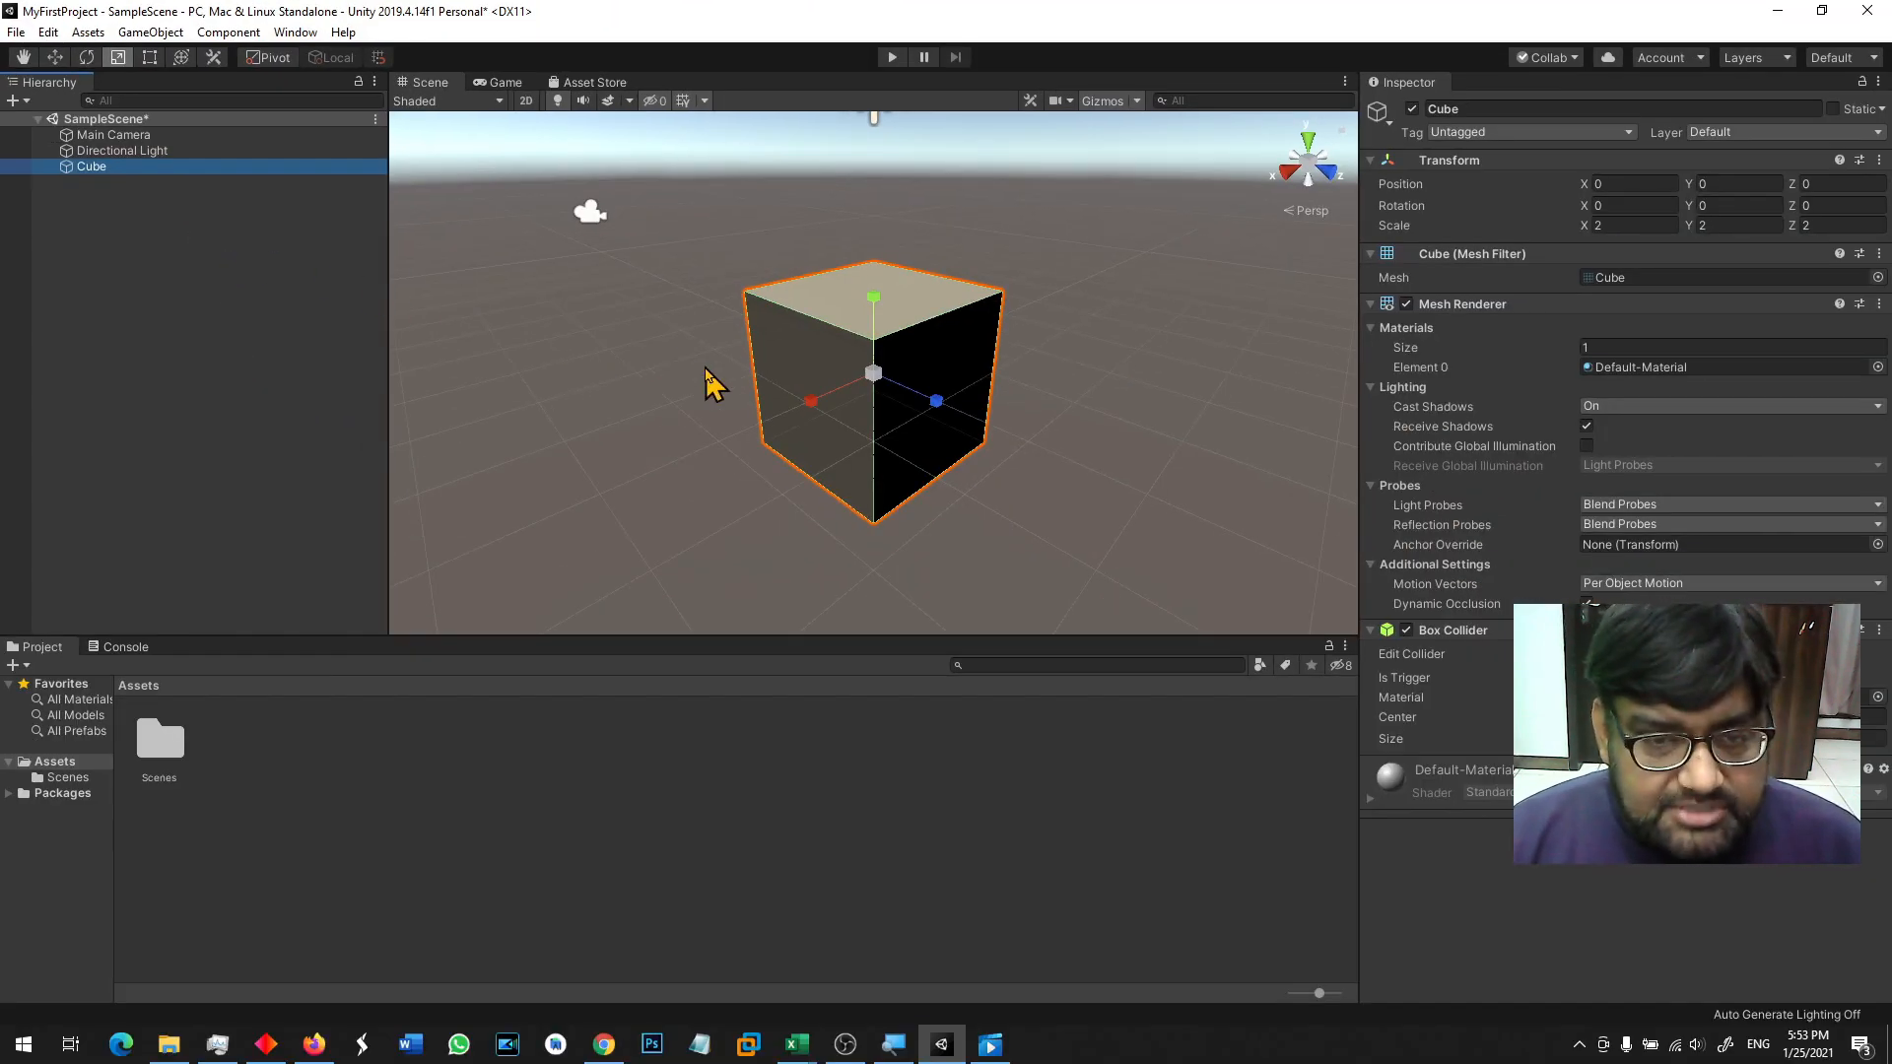
Step: Add a 3D sphere to the scene
scroll(726, 405, down, 4)
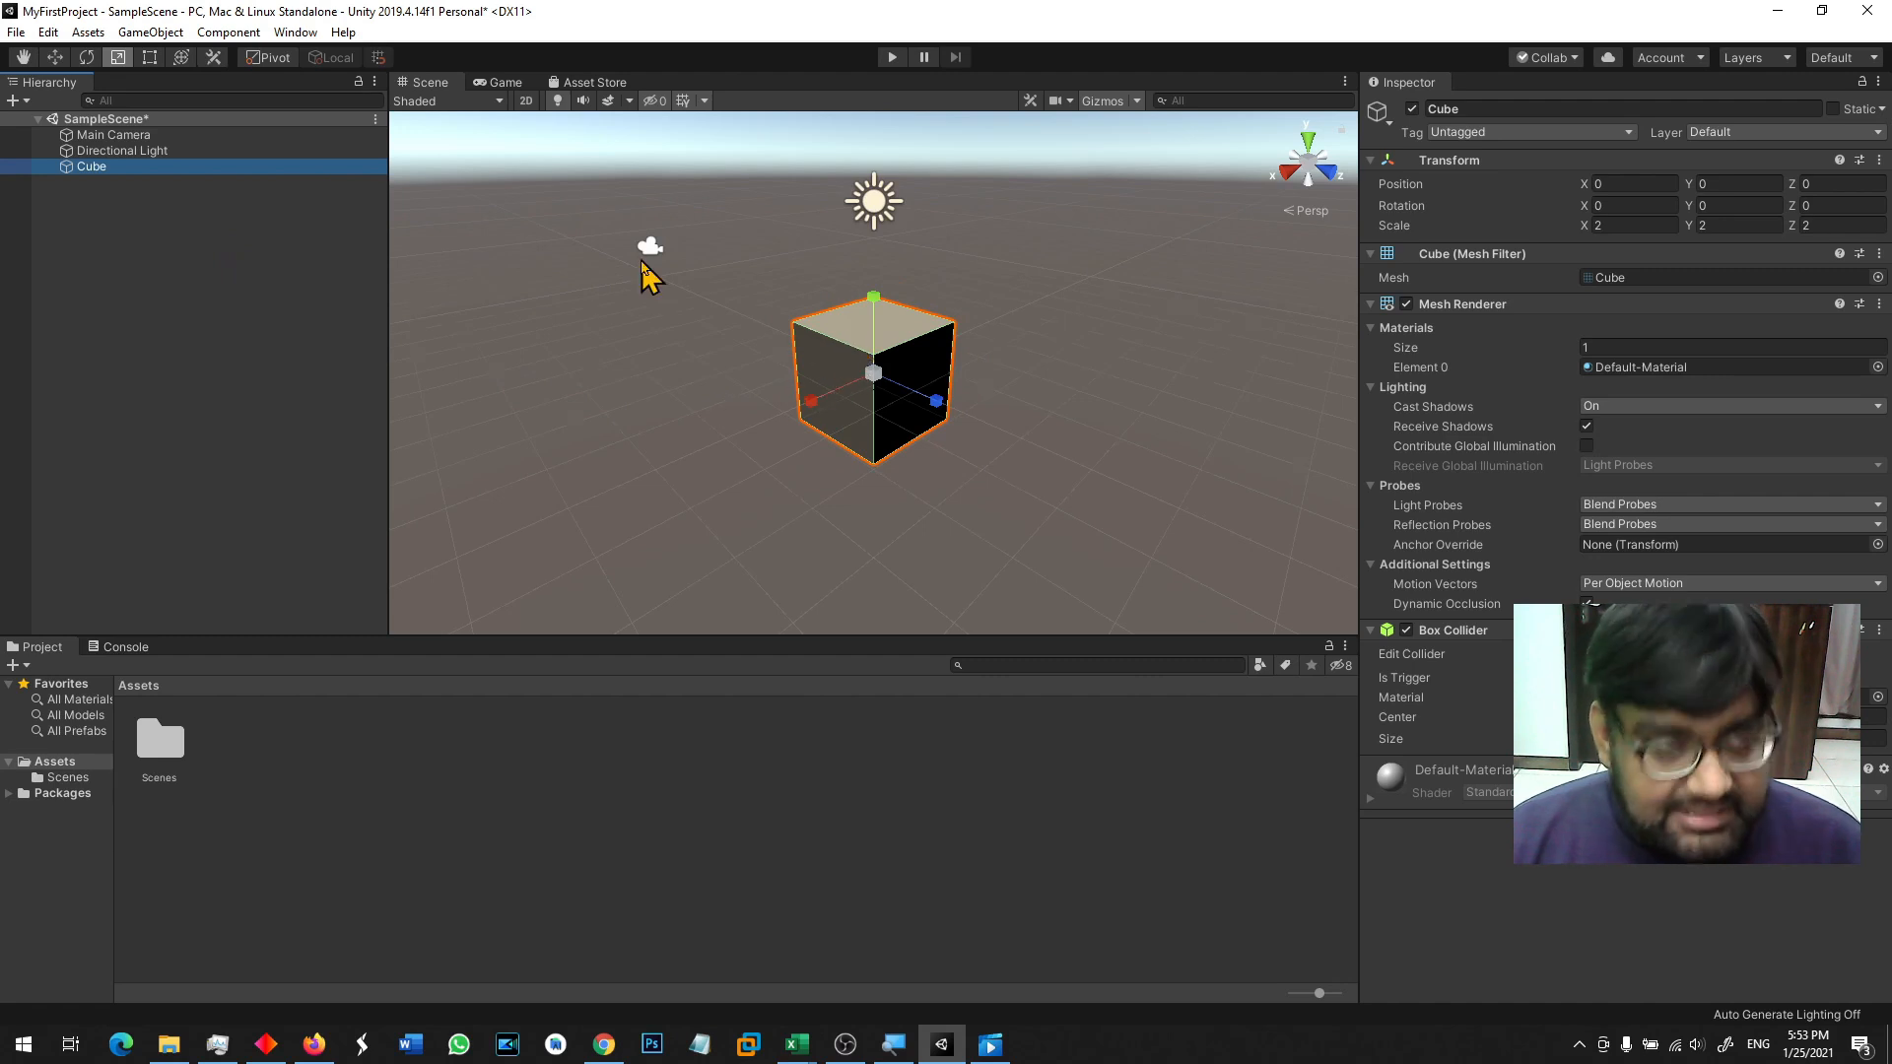
click(168, 33)
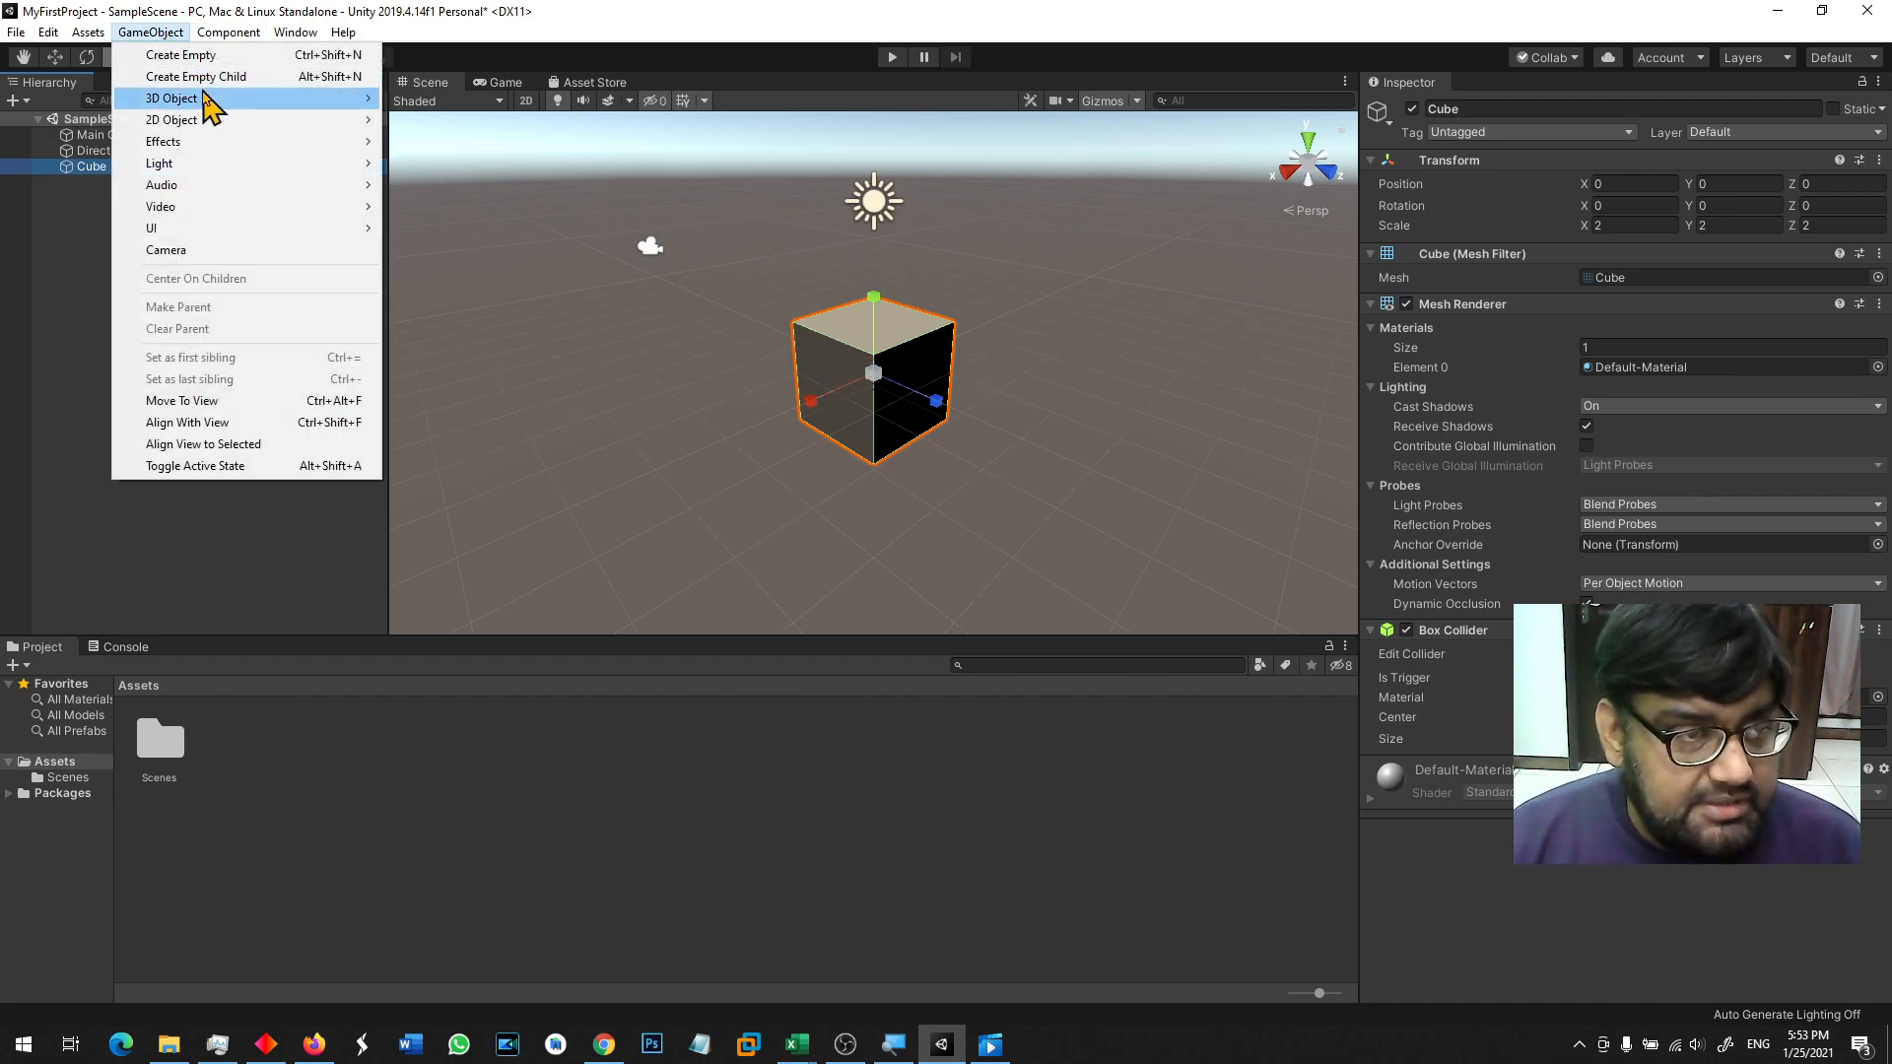
mouse_move(207, 101)
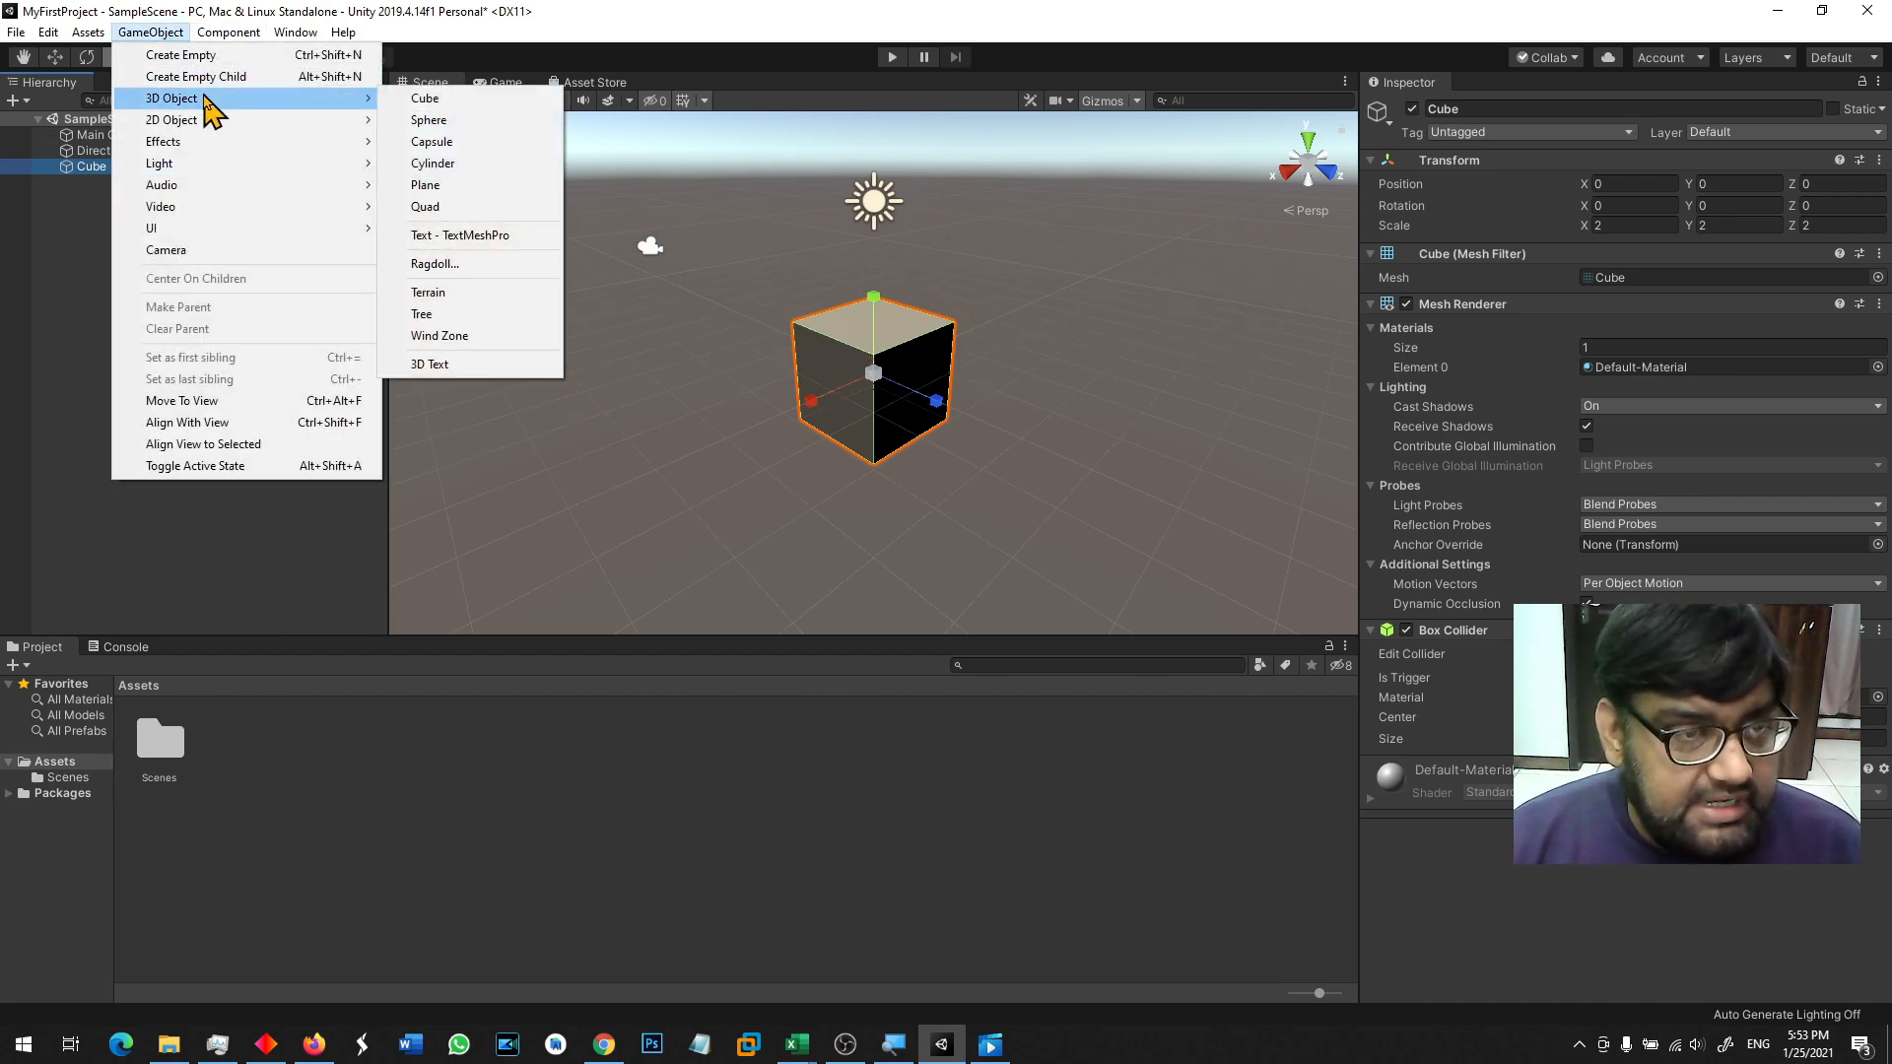
click(480, 131)
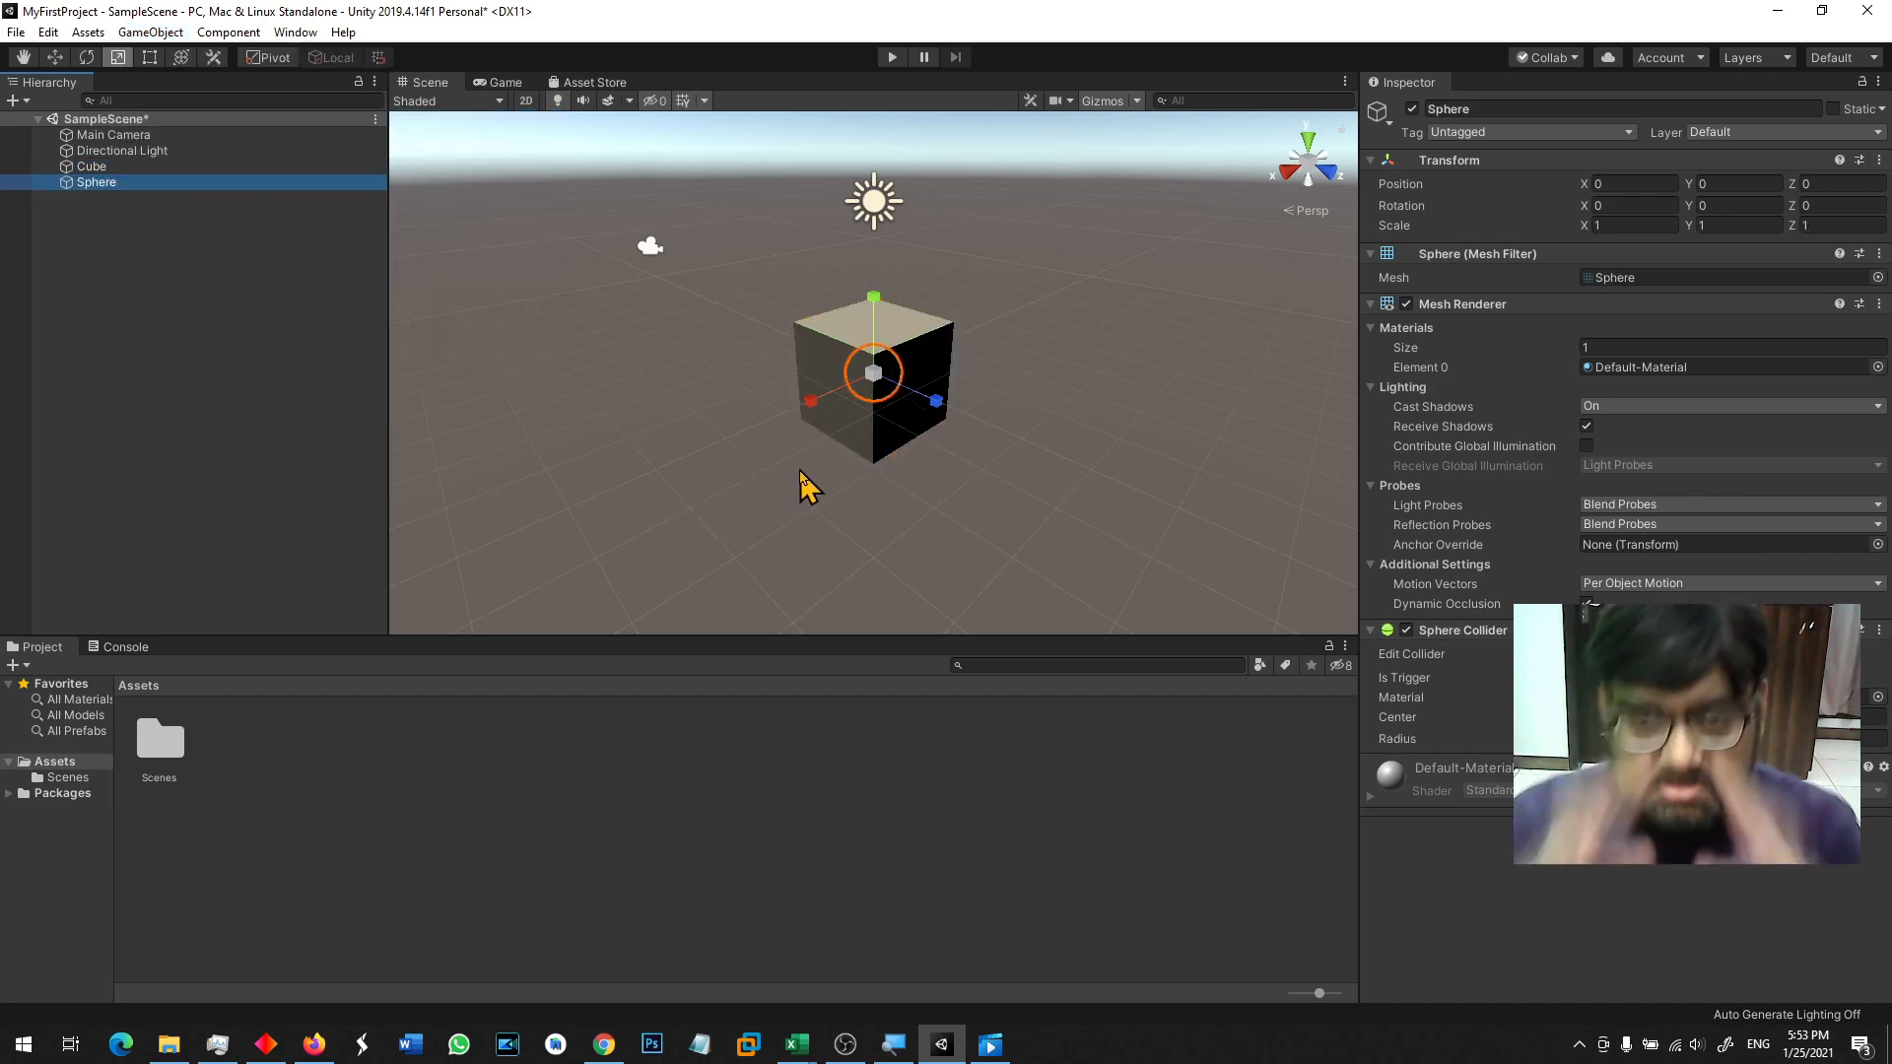
Step: Try moving the sphere along Y and Z with the Move tool, undo those moves, and move it to about 3.62 on X
key(w)
drag(873, 312, 855, 394)
key(ctrl+z)
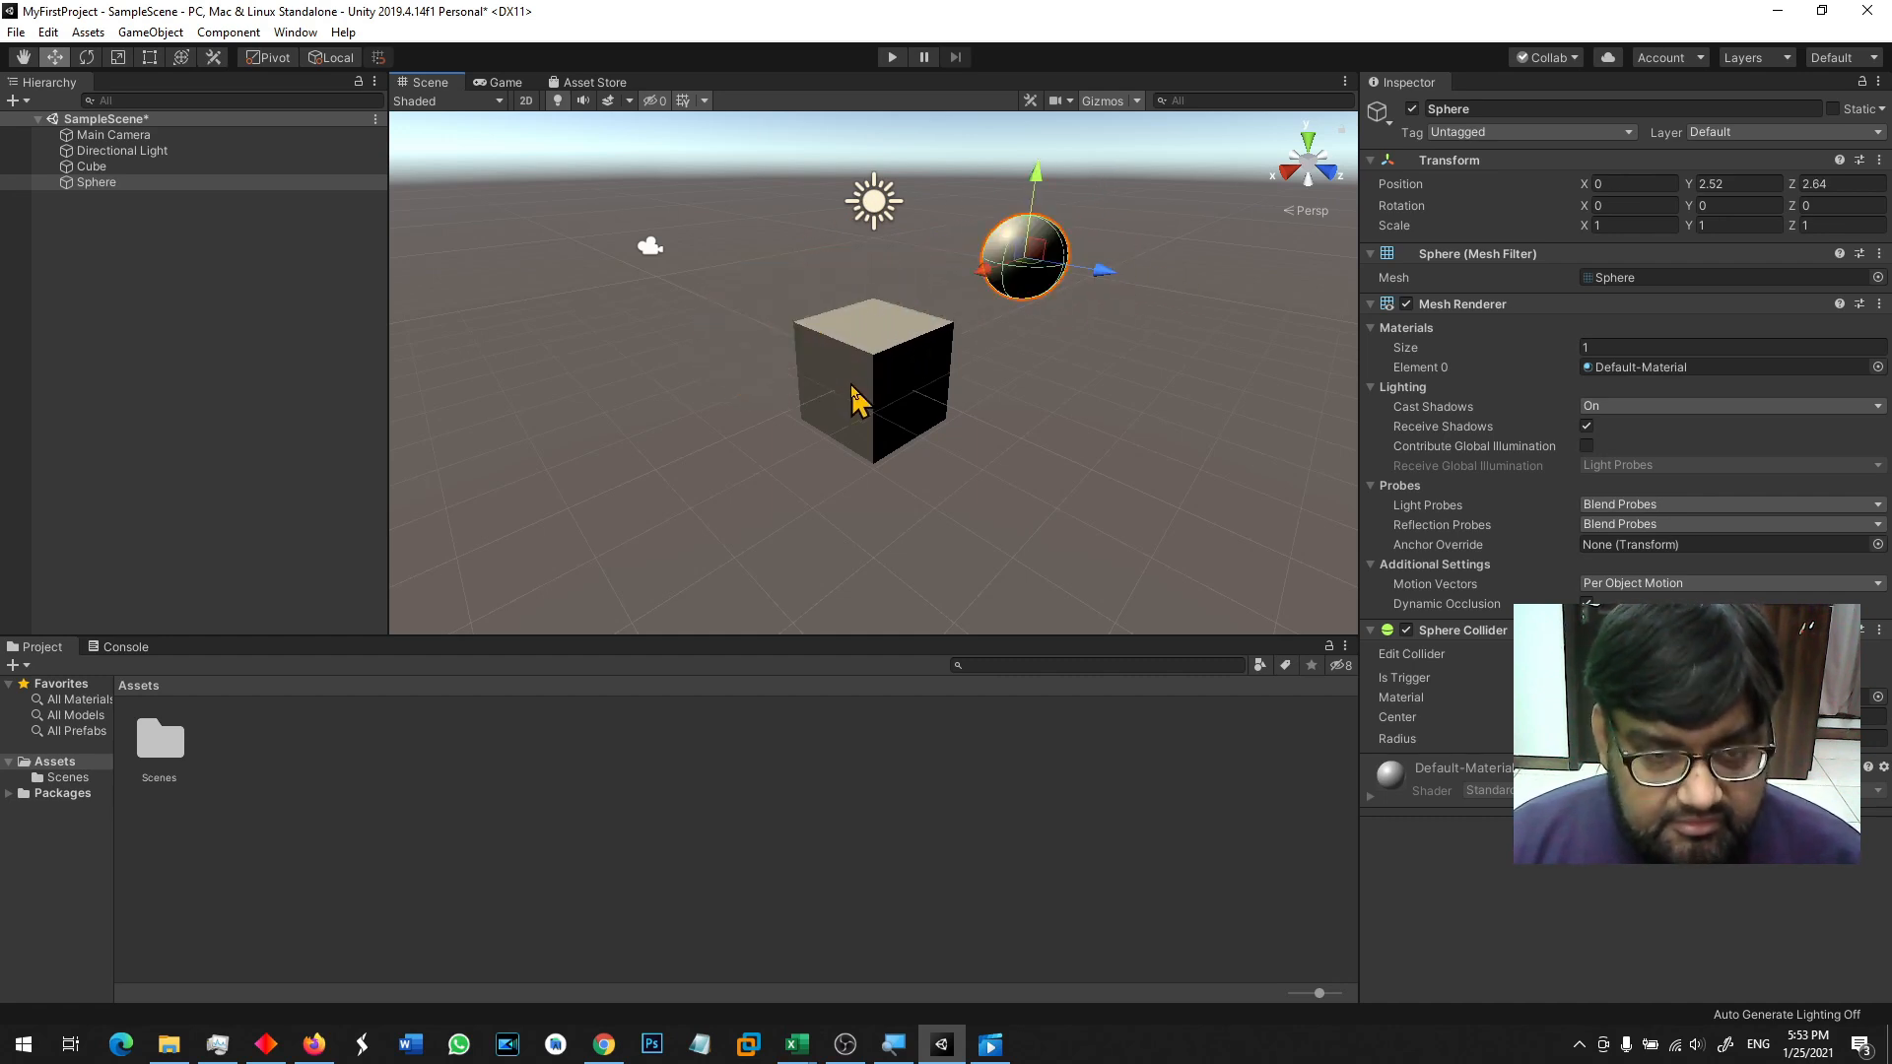
key(ctrl+z)
key(ctrl+z)
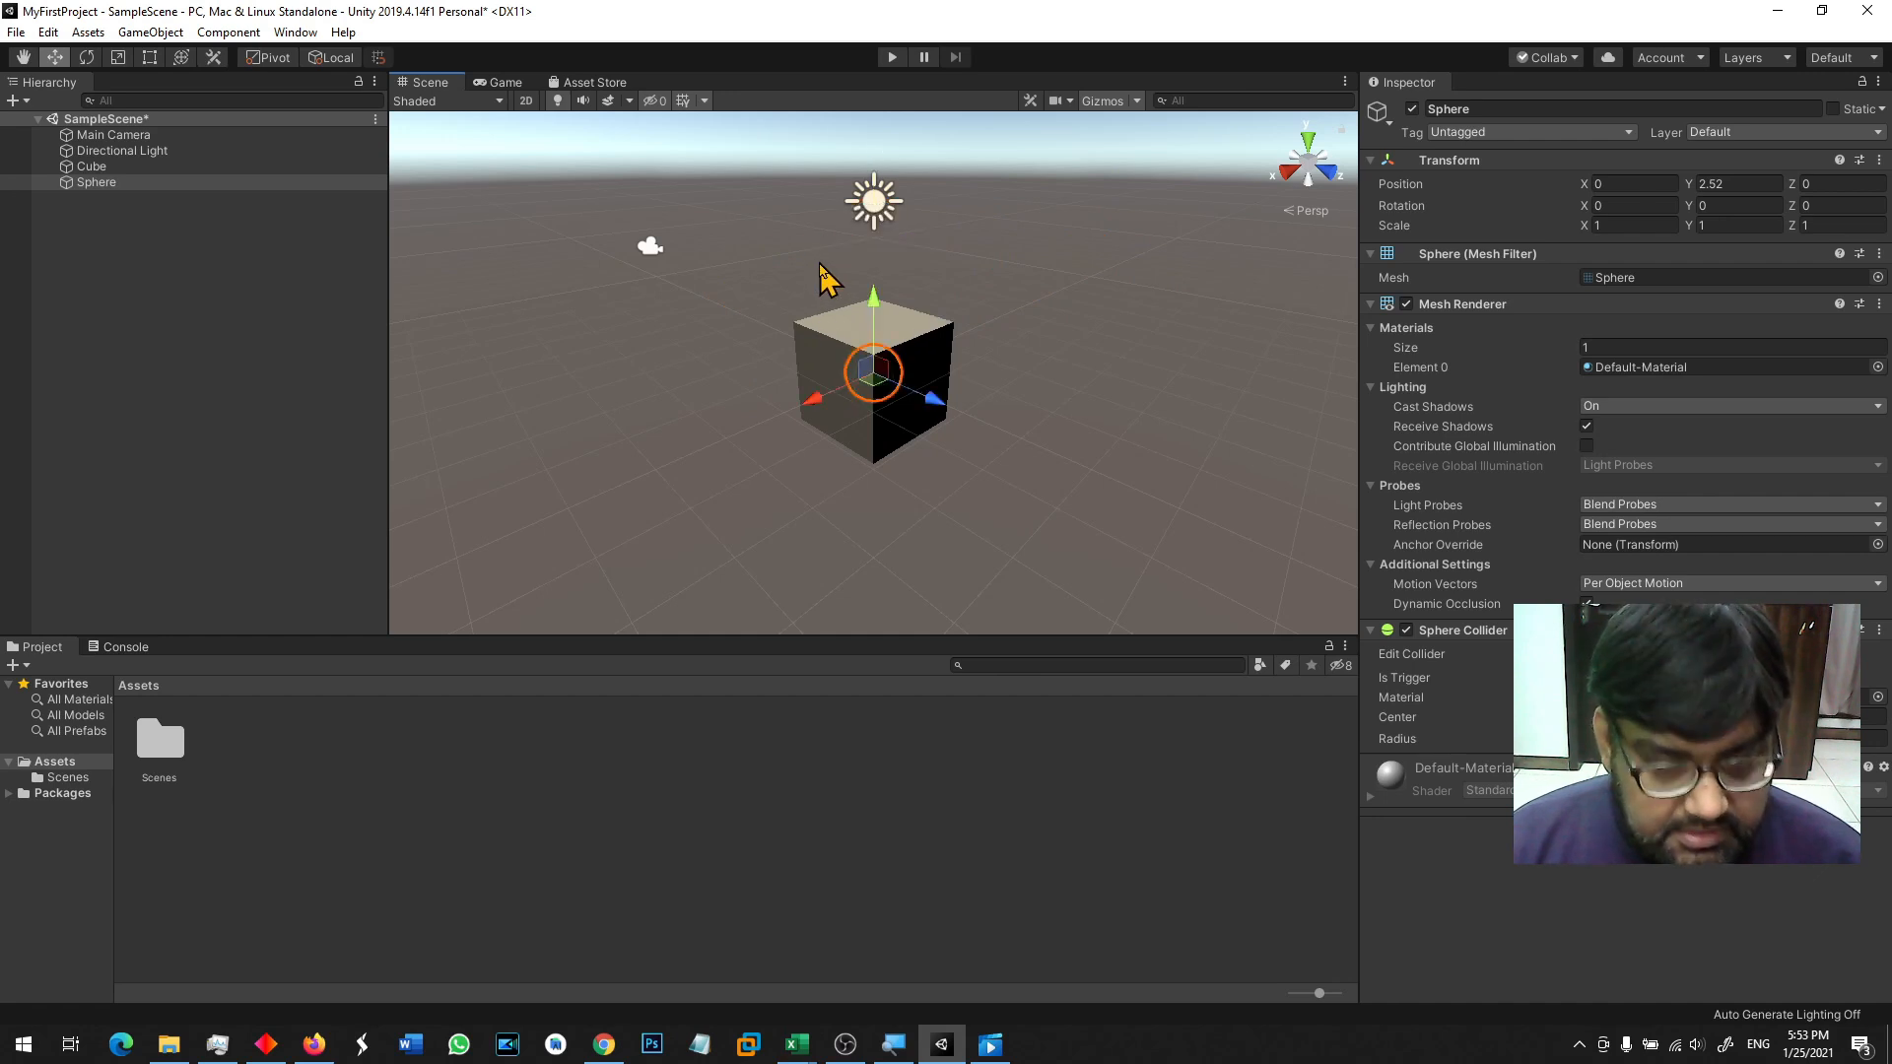
drag(814, 399, 625, 475)
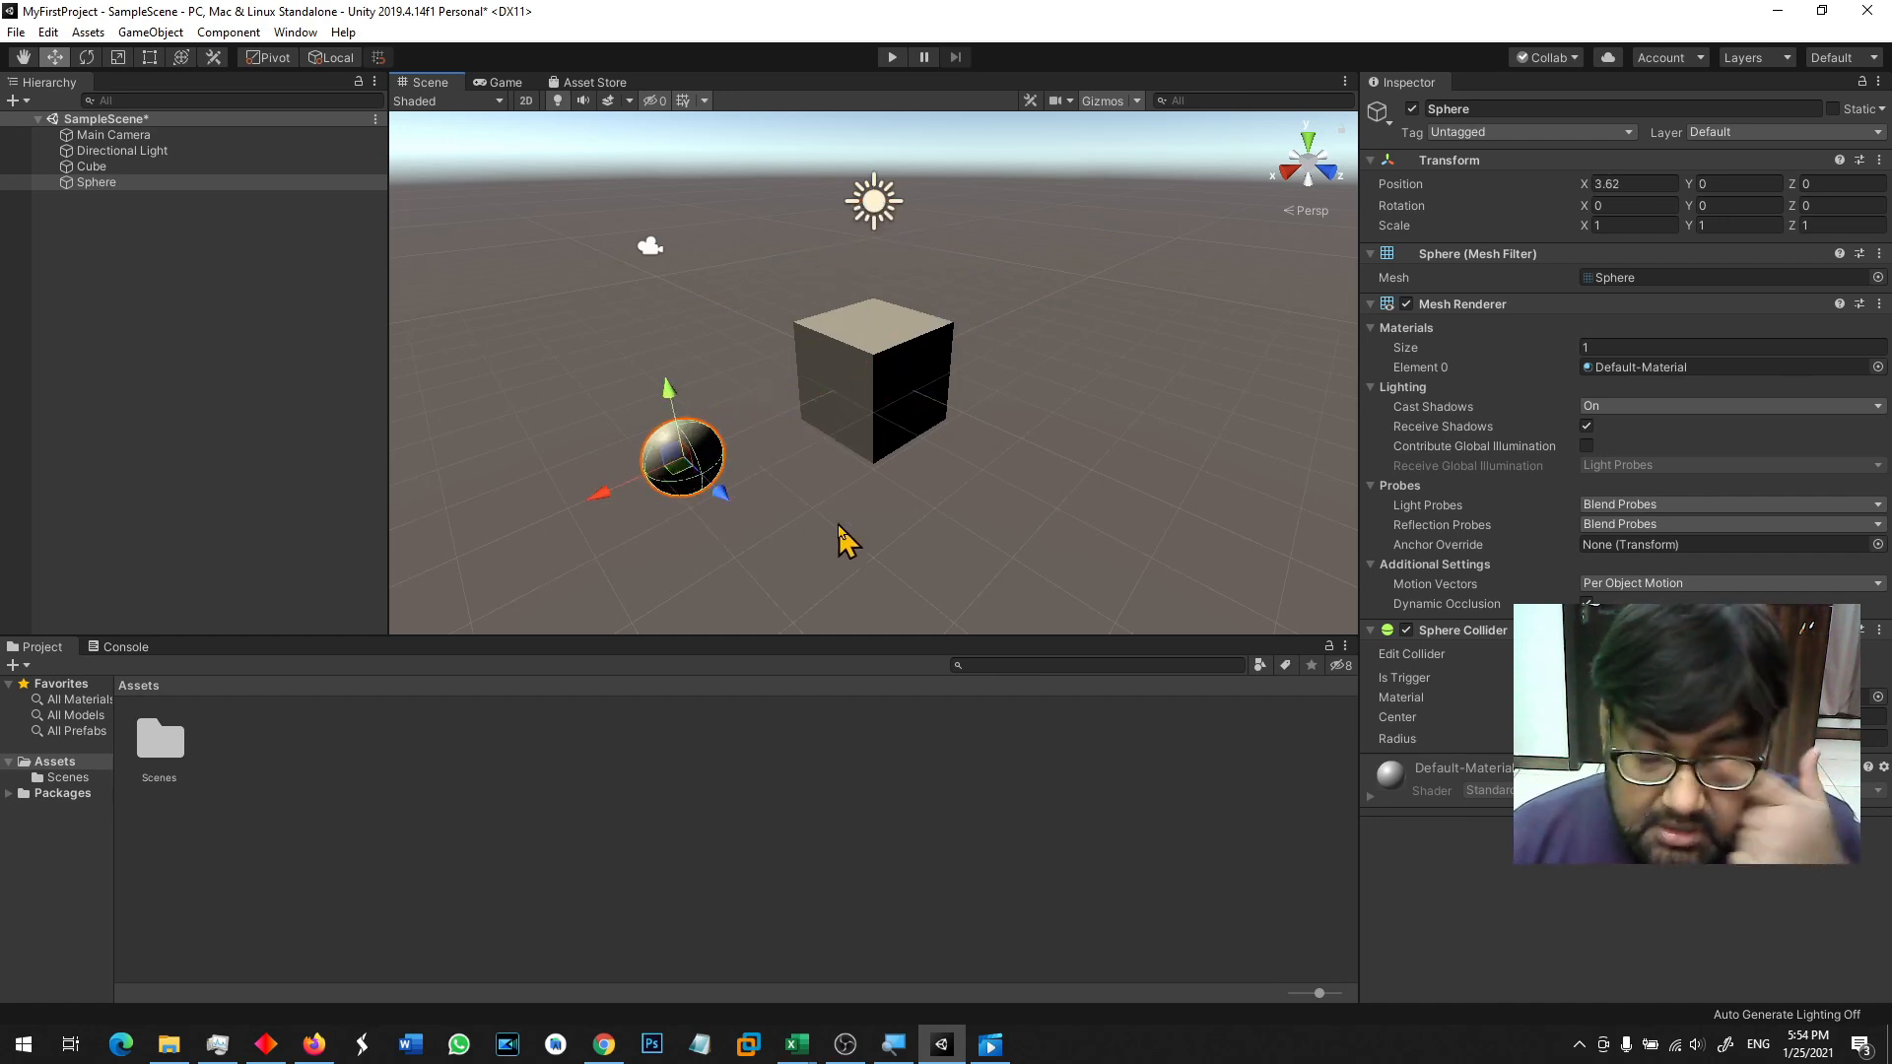
scroll(827, 536, down, 1)
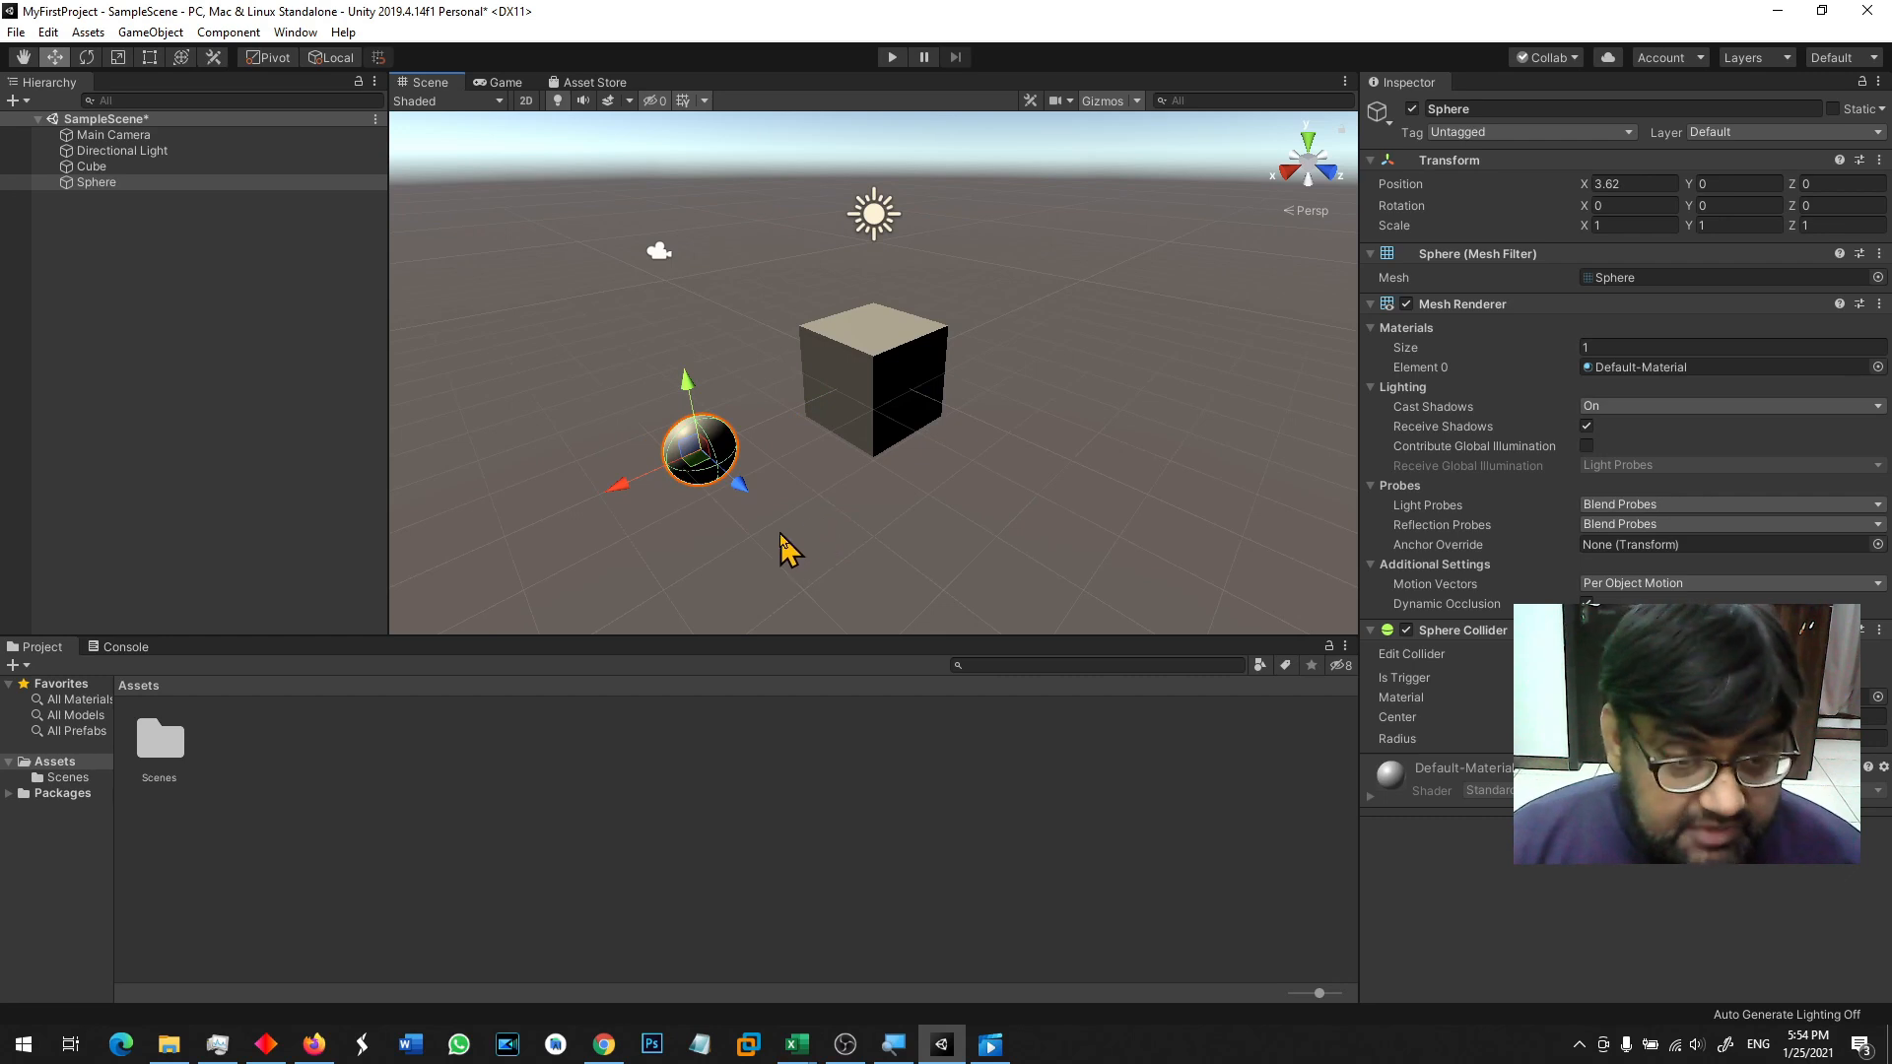
Step: Try rotating the sphere to about -58.7 degrees on X with the Rotate tool and undo the rotation
click(87, 57)
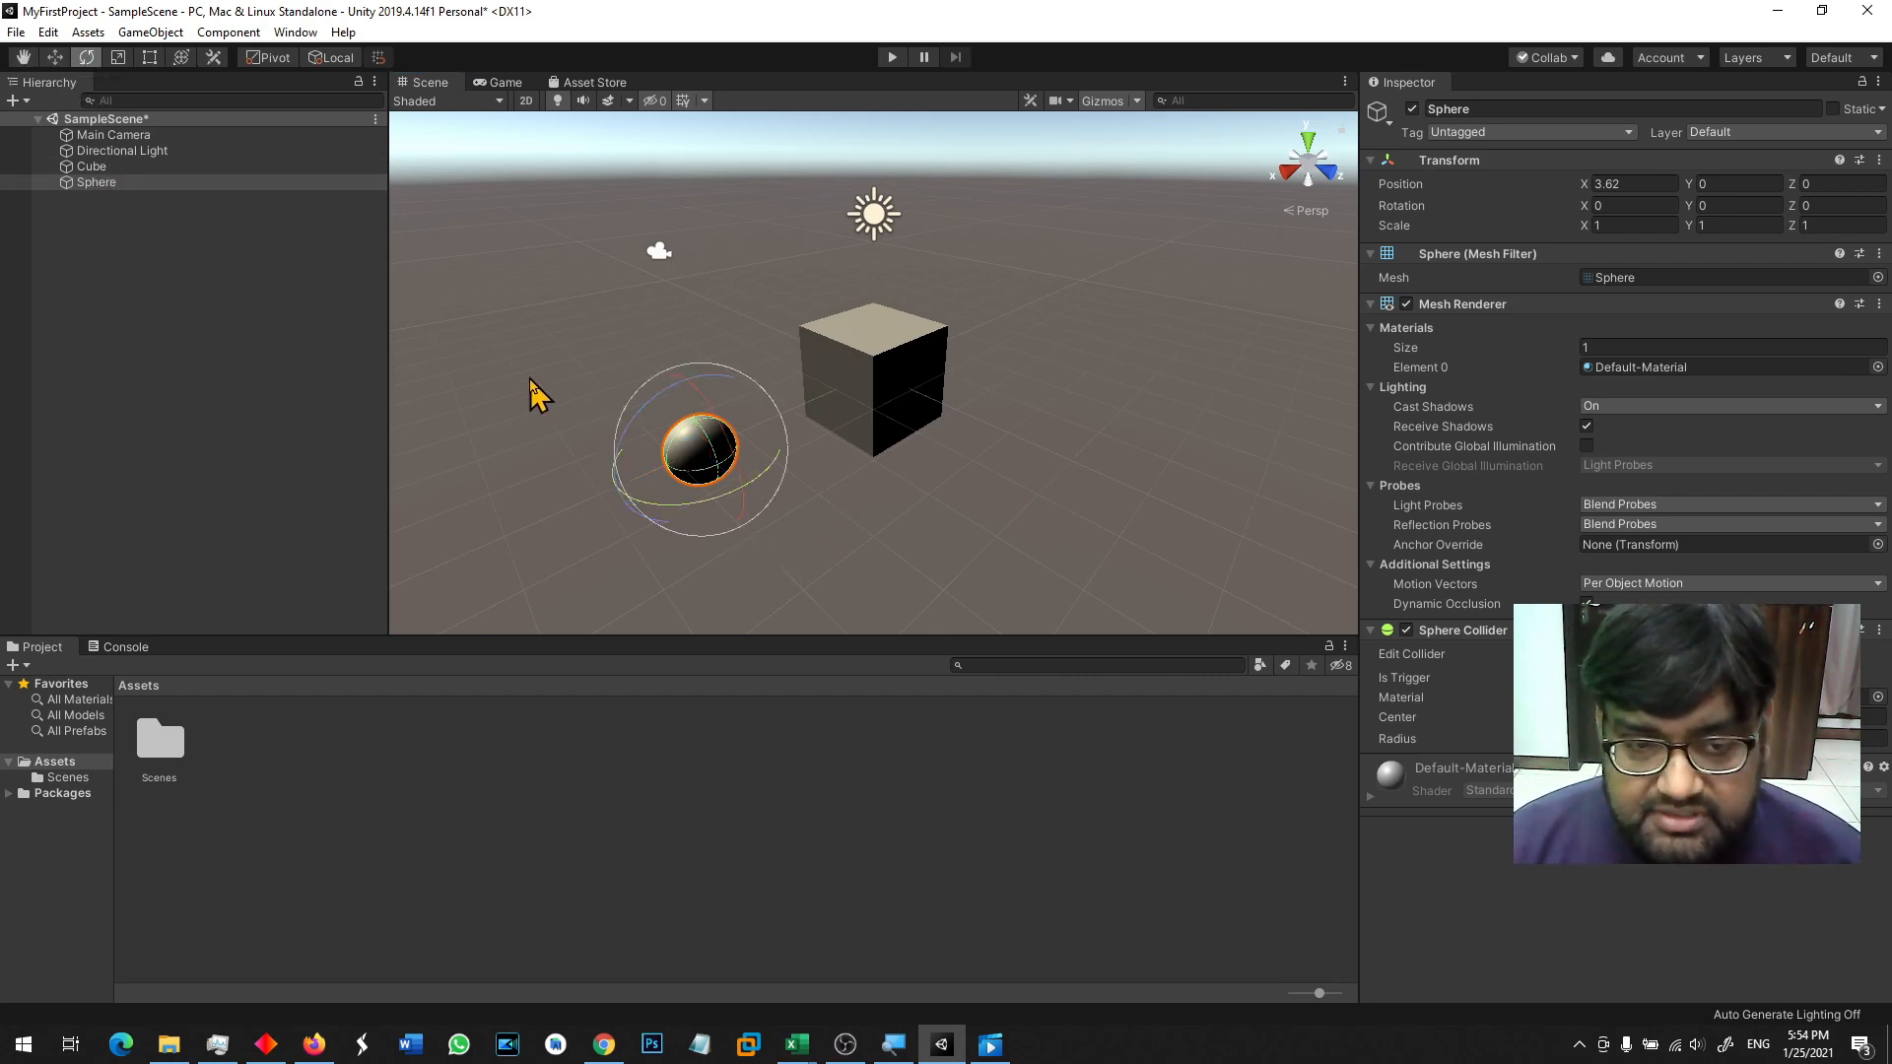
drag(749, 498, 785, 338)
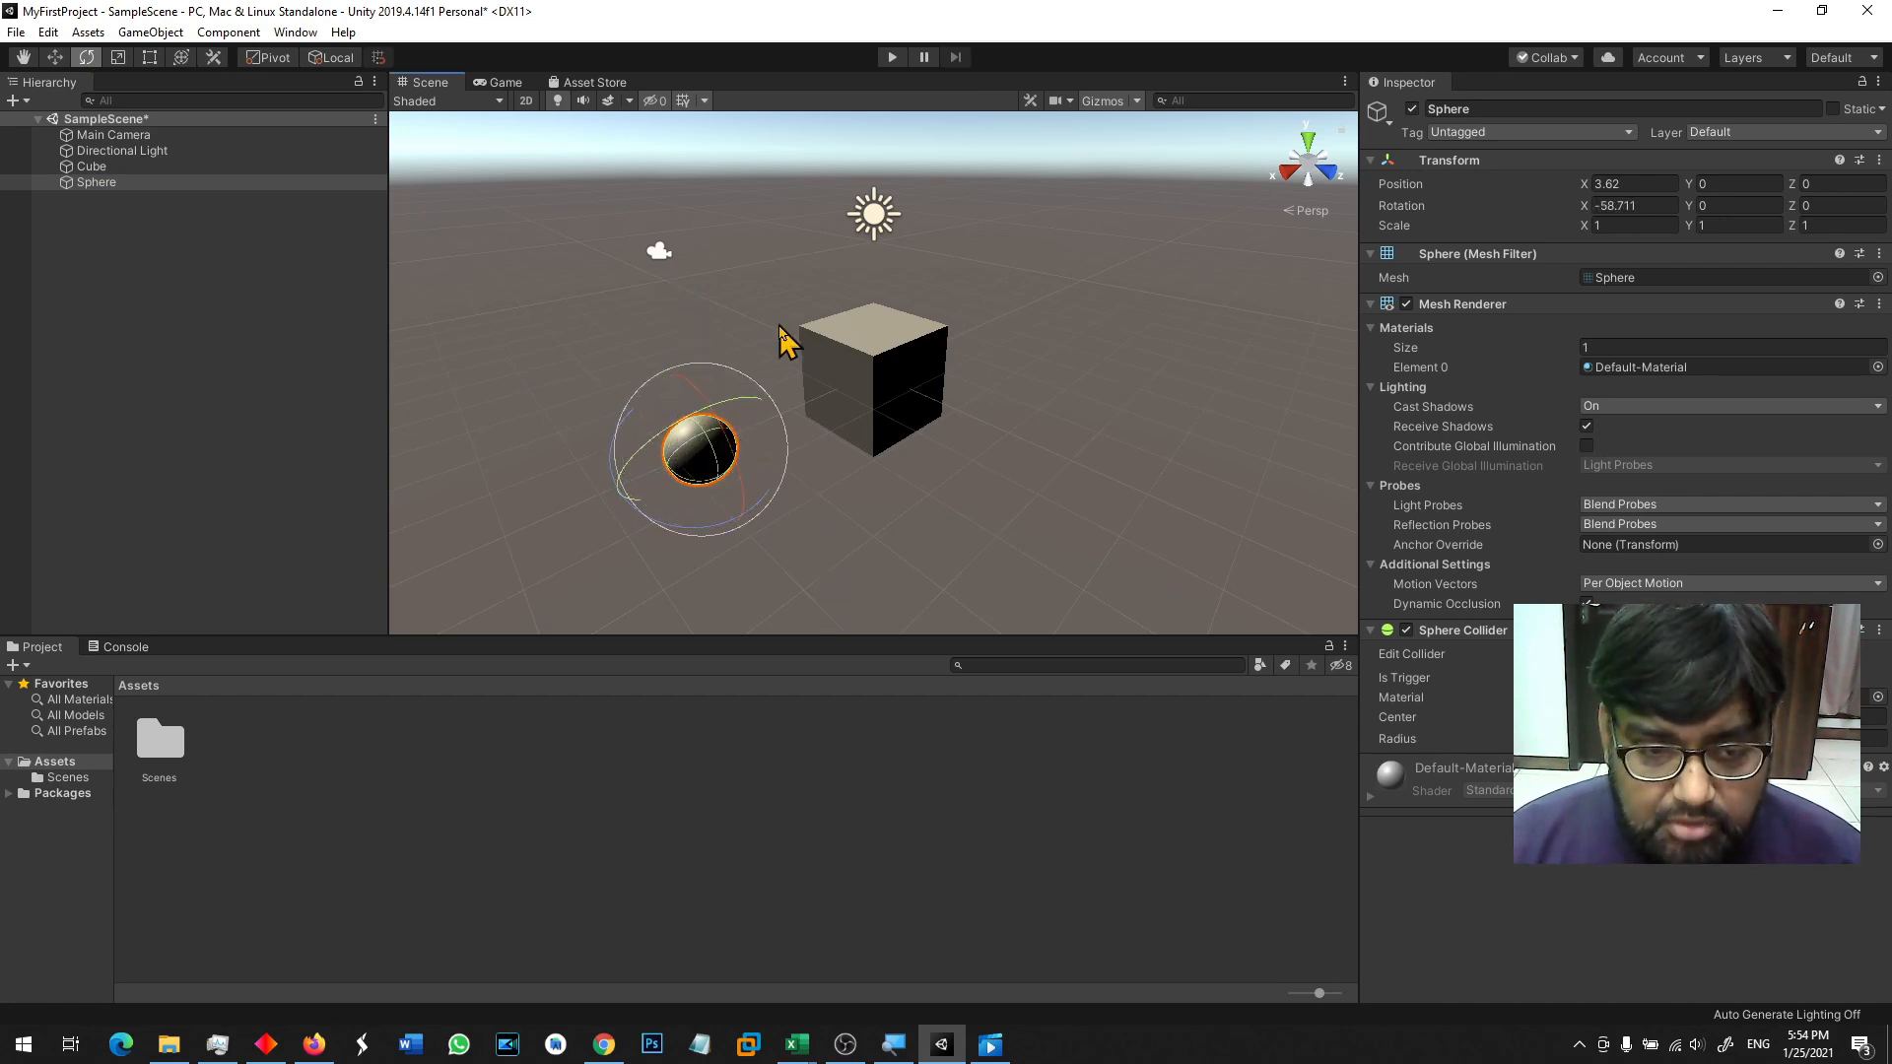
key(ctrl+z)
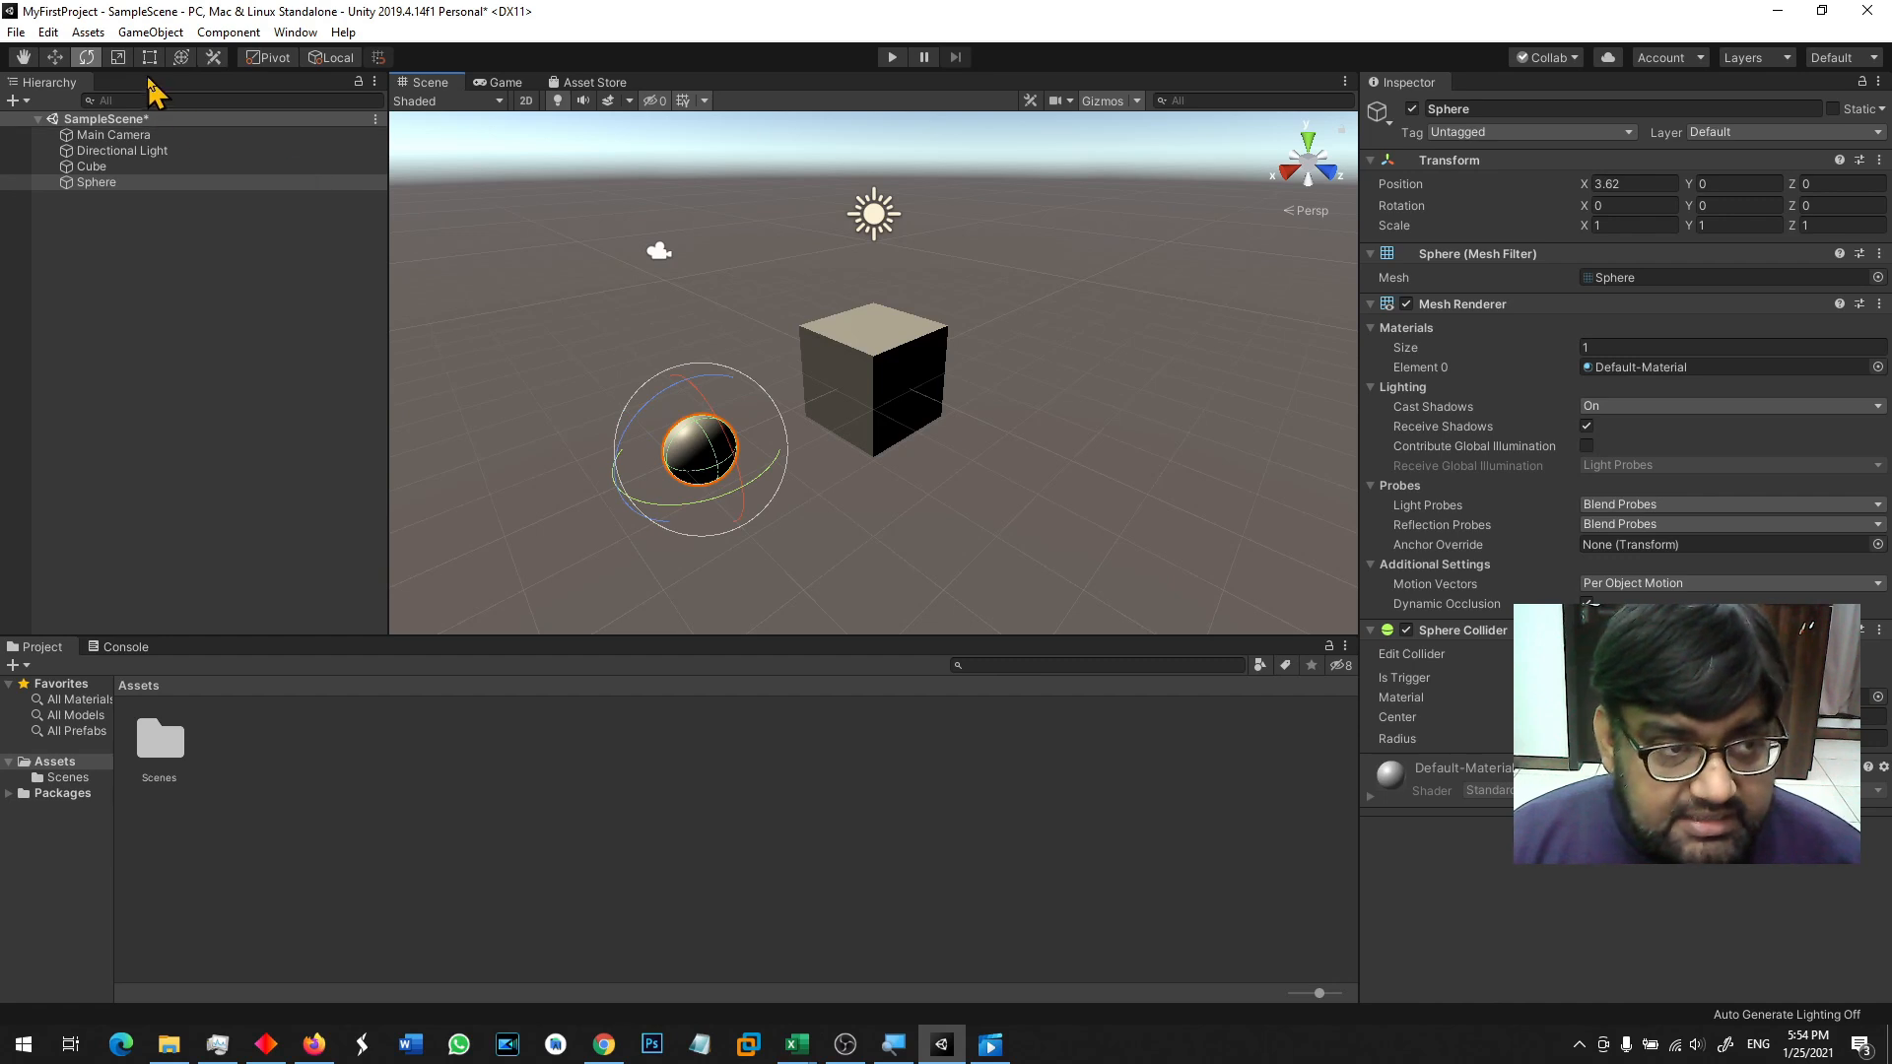
Step: Try stretching the sphere along X, Y and Z separately, undoing each change, and scale it uniformly to about 2.84
click(118, 58)
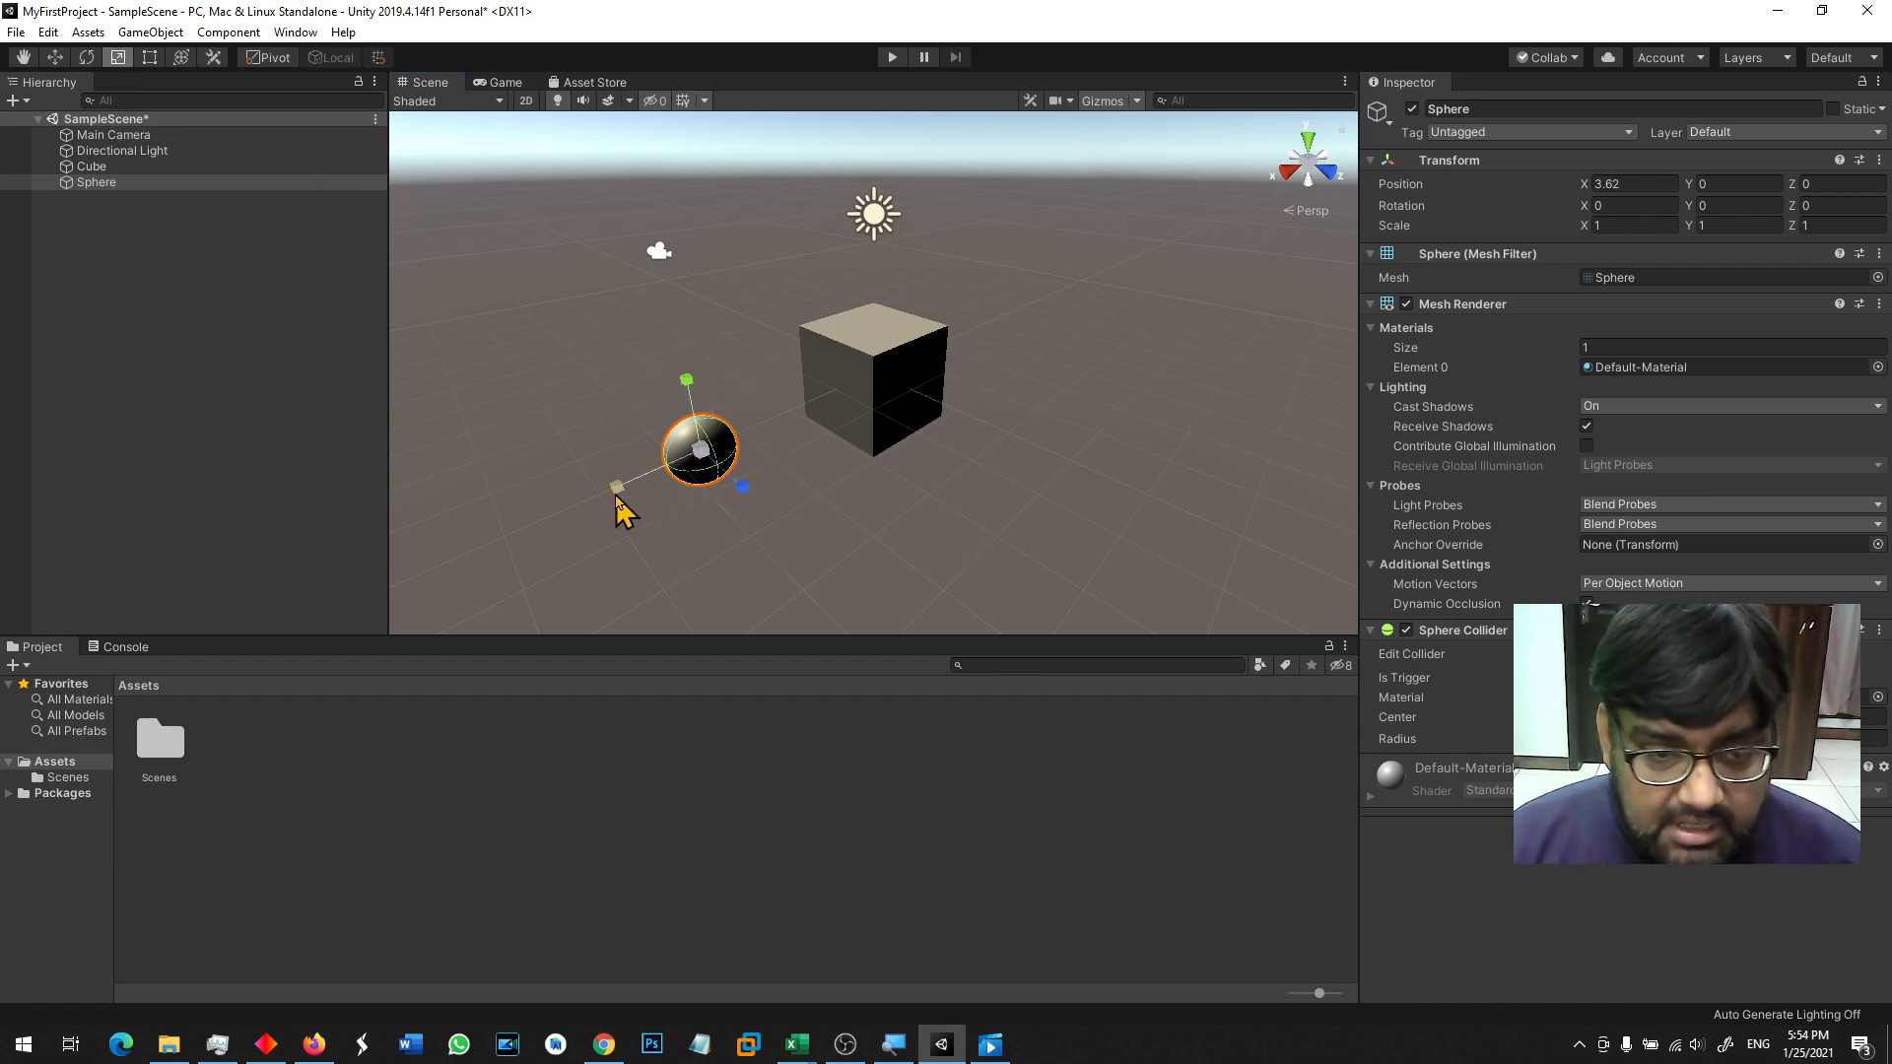
drag(618, 488, 523, 535)
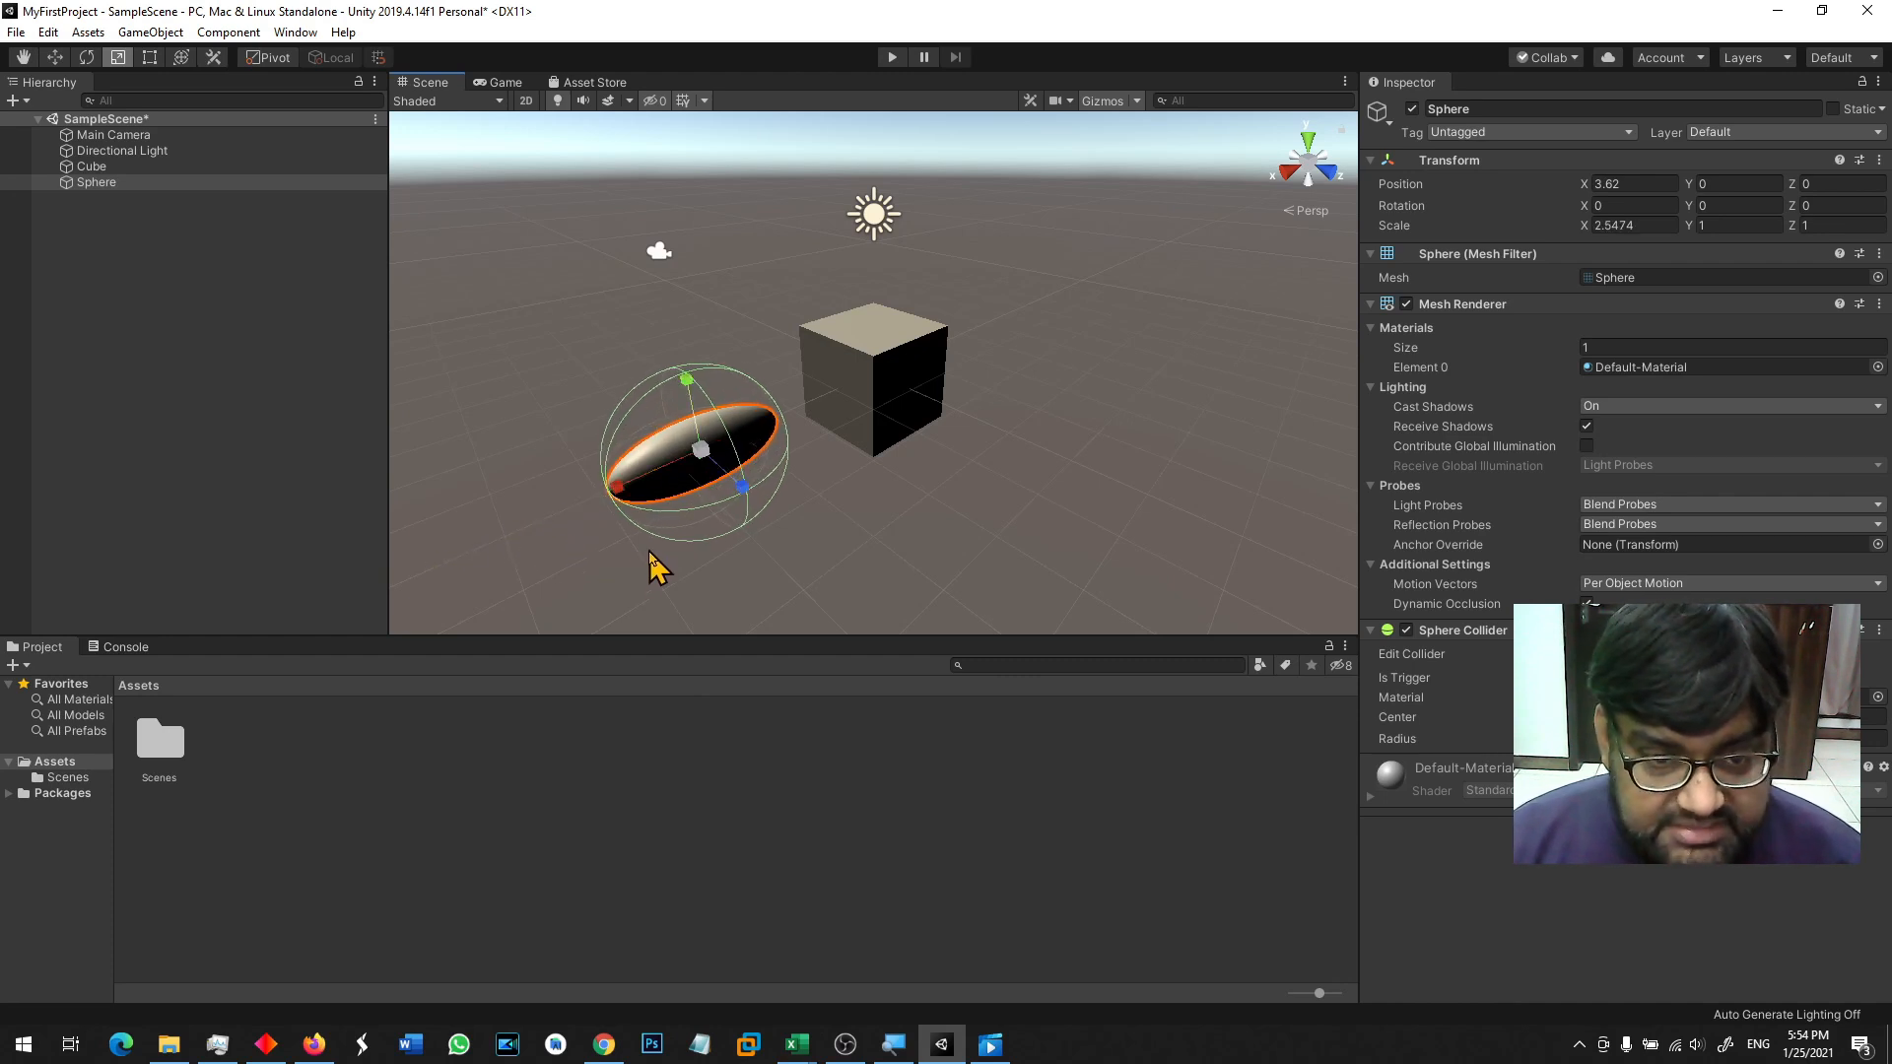
key(ctrl+z)
drag(695, 392, 703, 221)
key(ctrl+z)
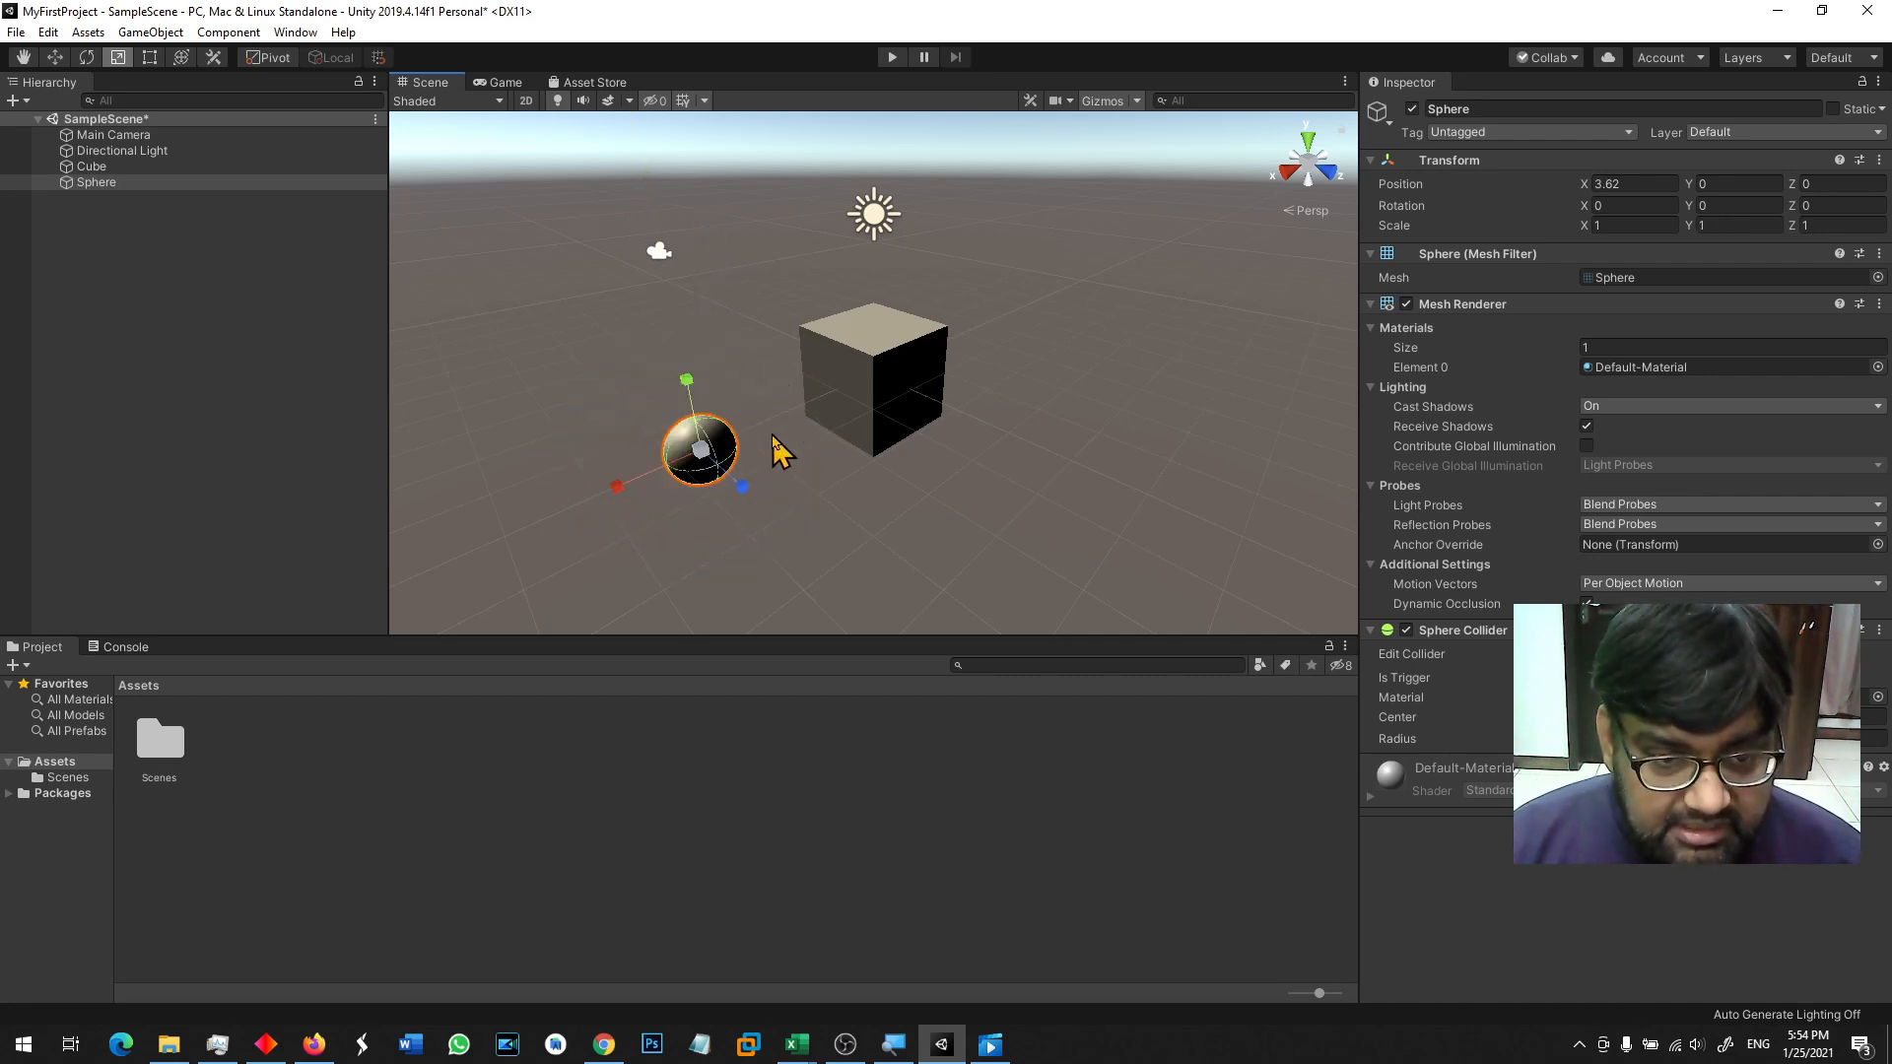
drag(744, 487, 821, 559)
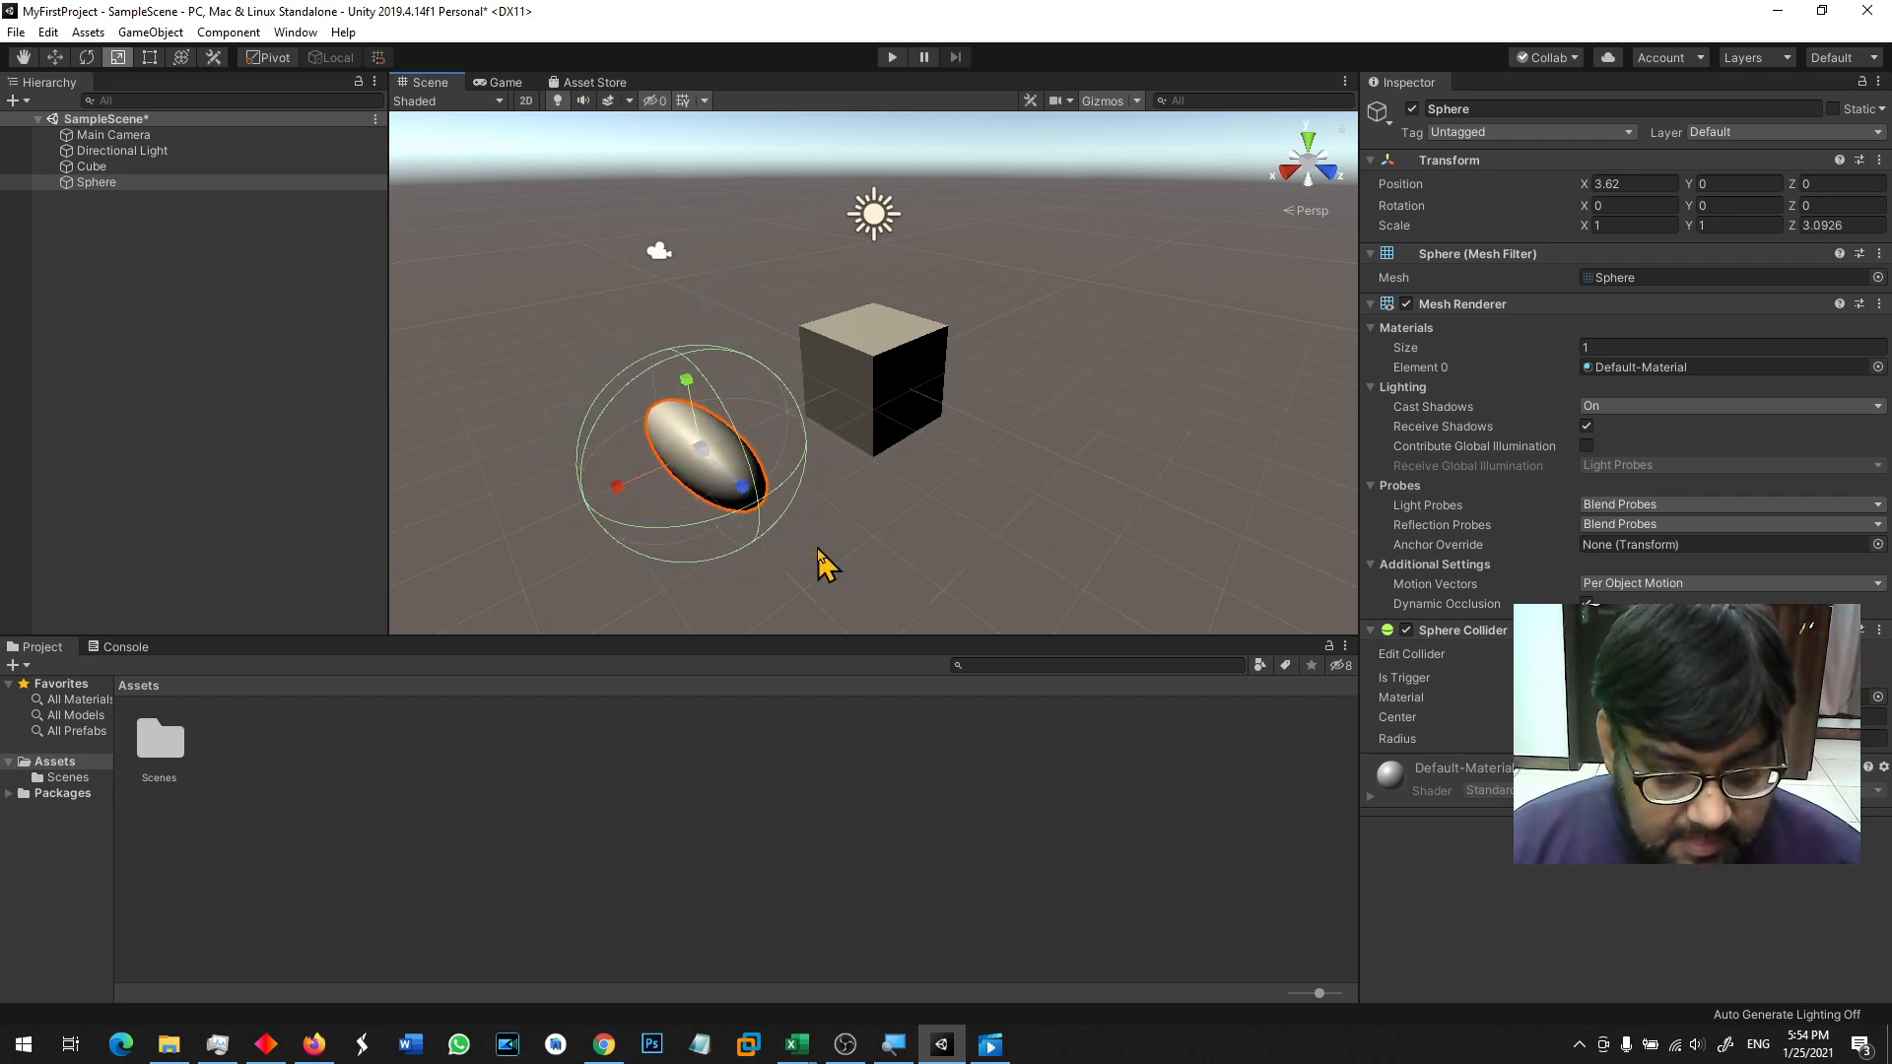
key(ctrl+z)
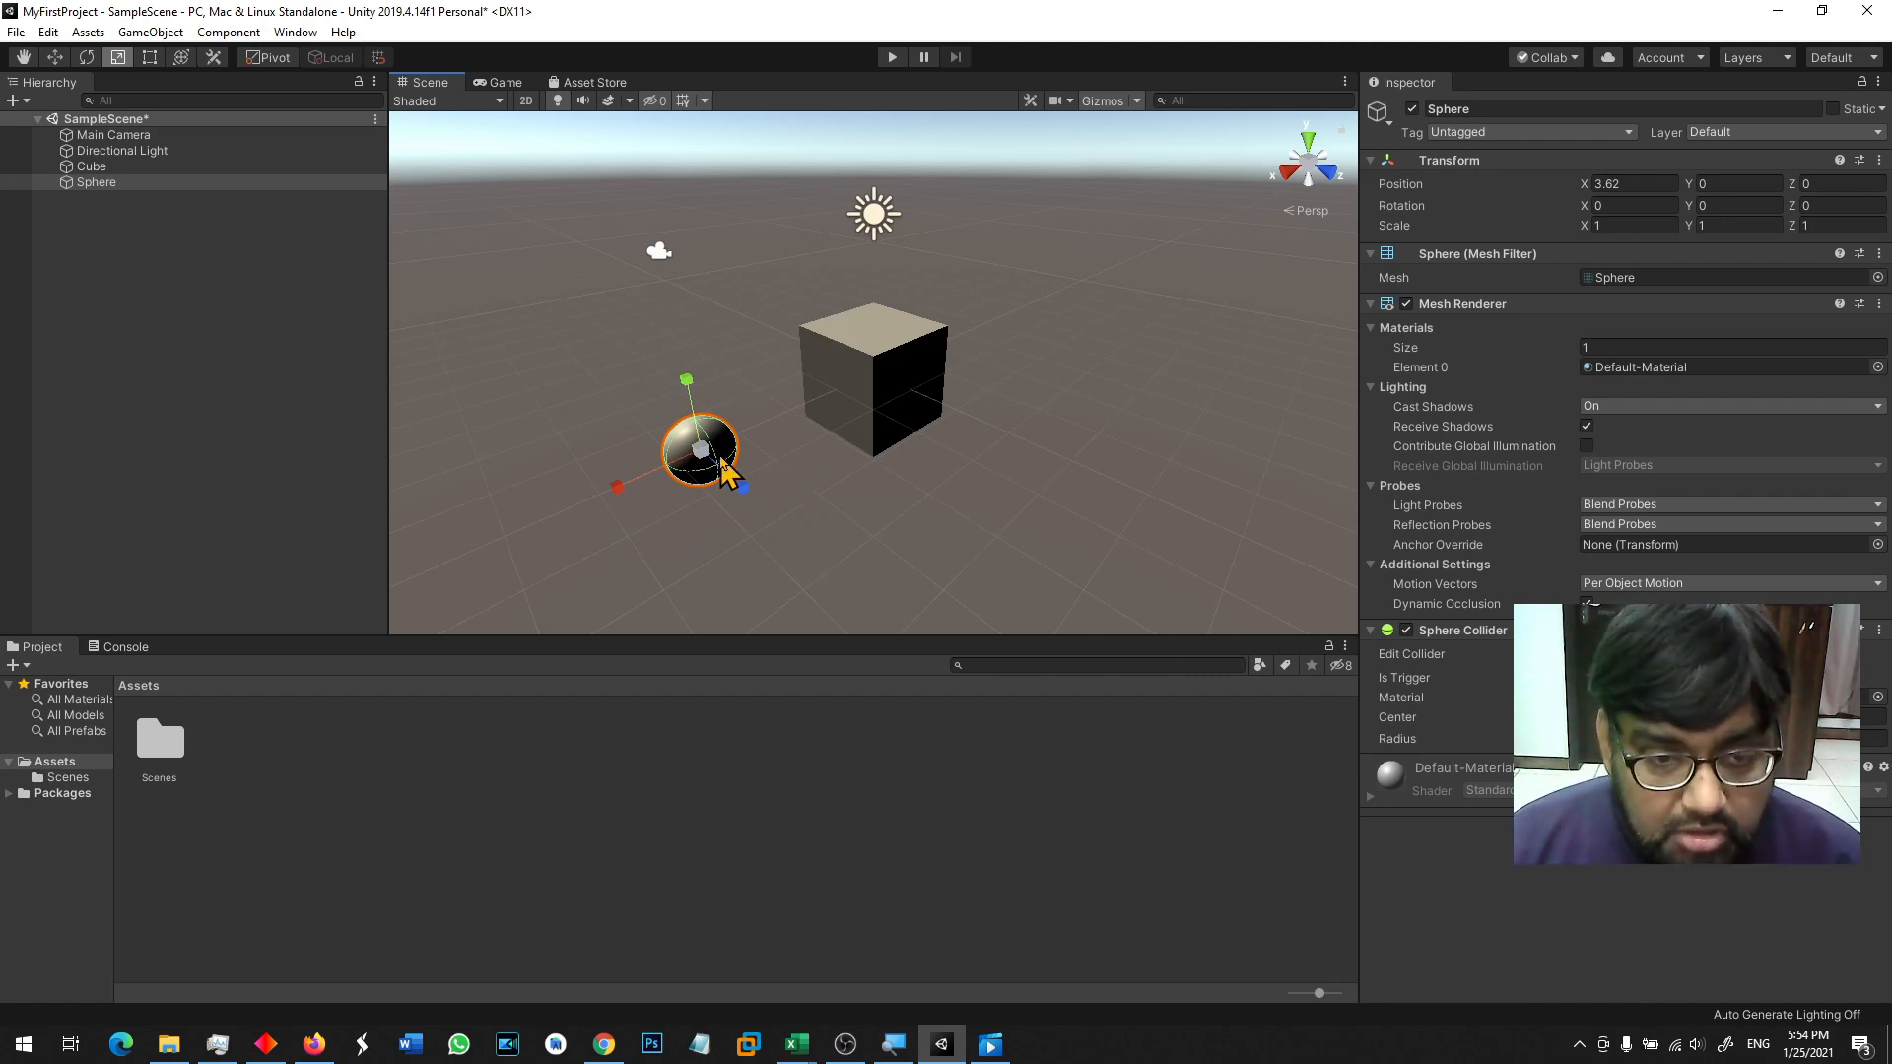
drag(701, 449, 812, 319)
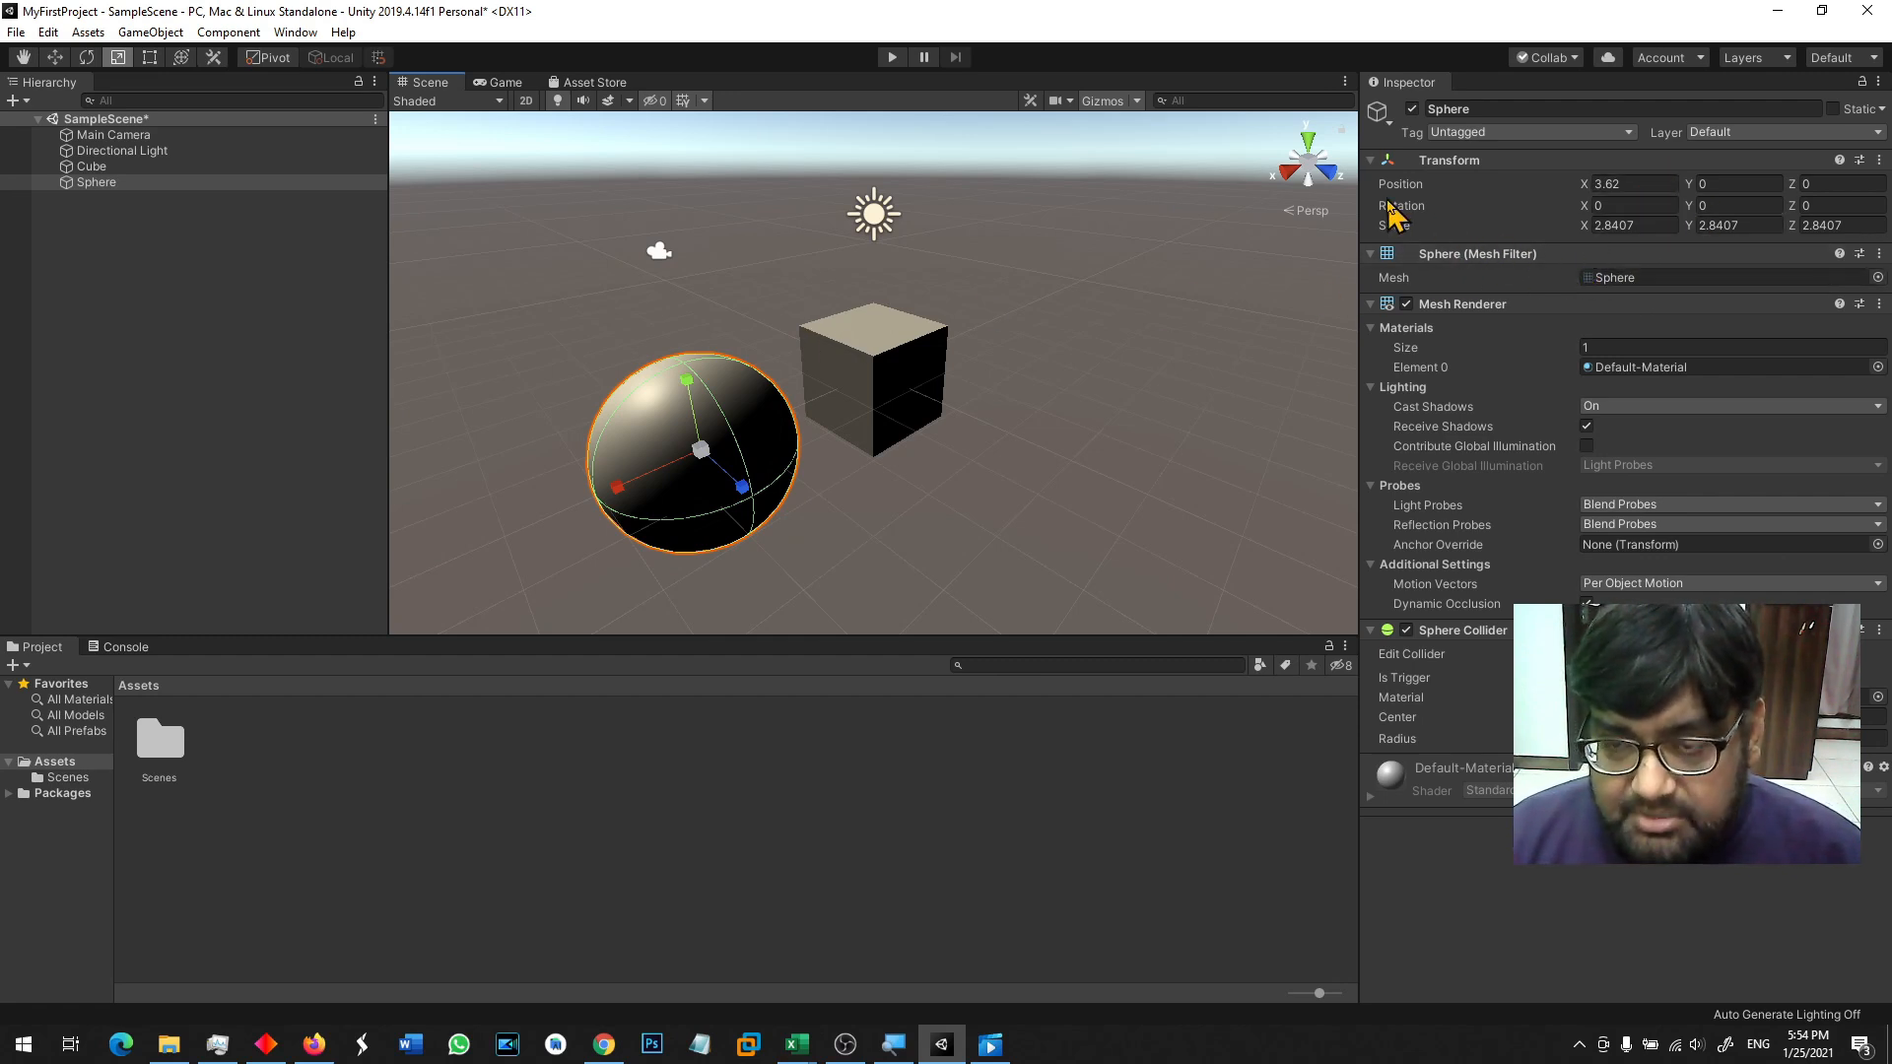
Step: Set the sphere's position to -3 on X, 2 on Z and -5 on Y
click(1456, 184)
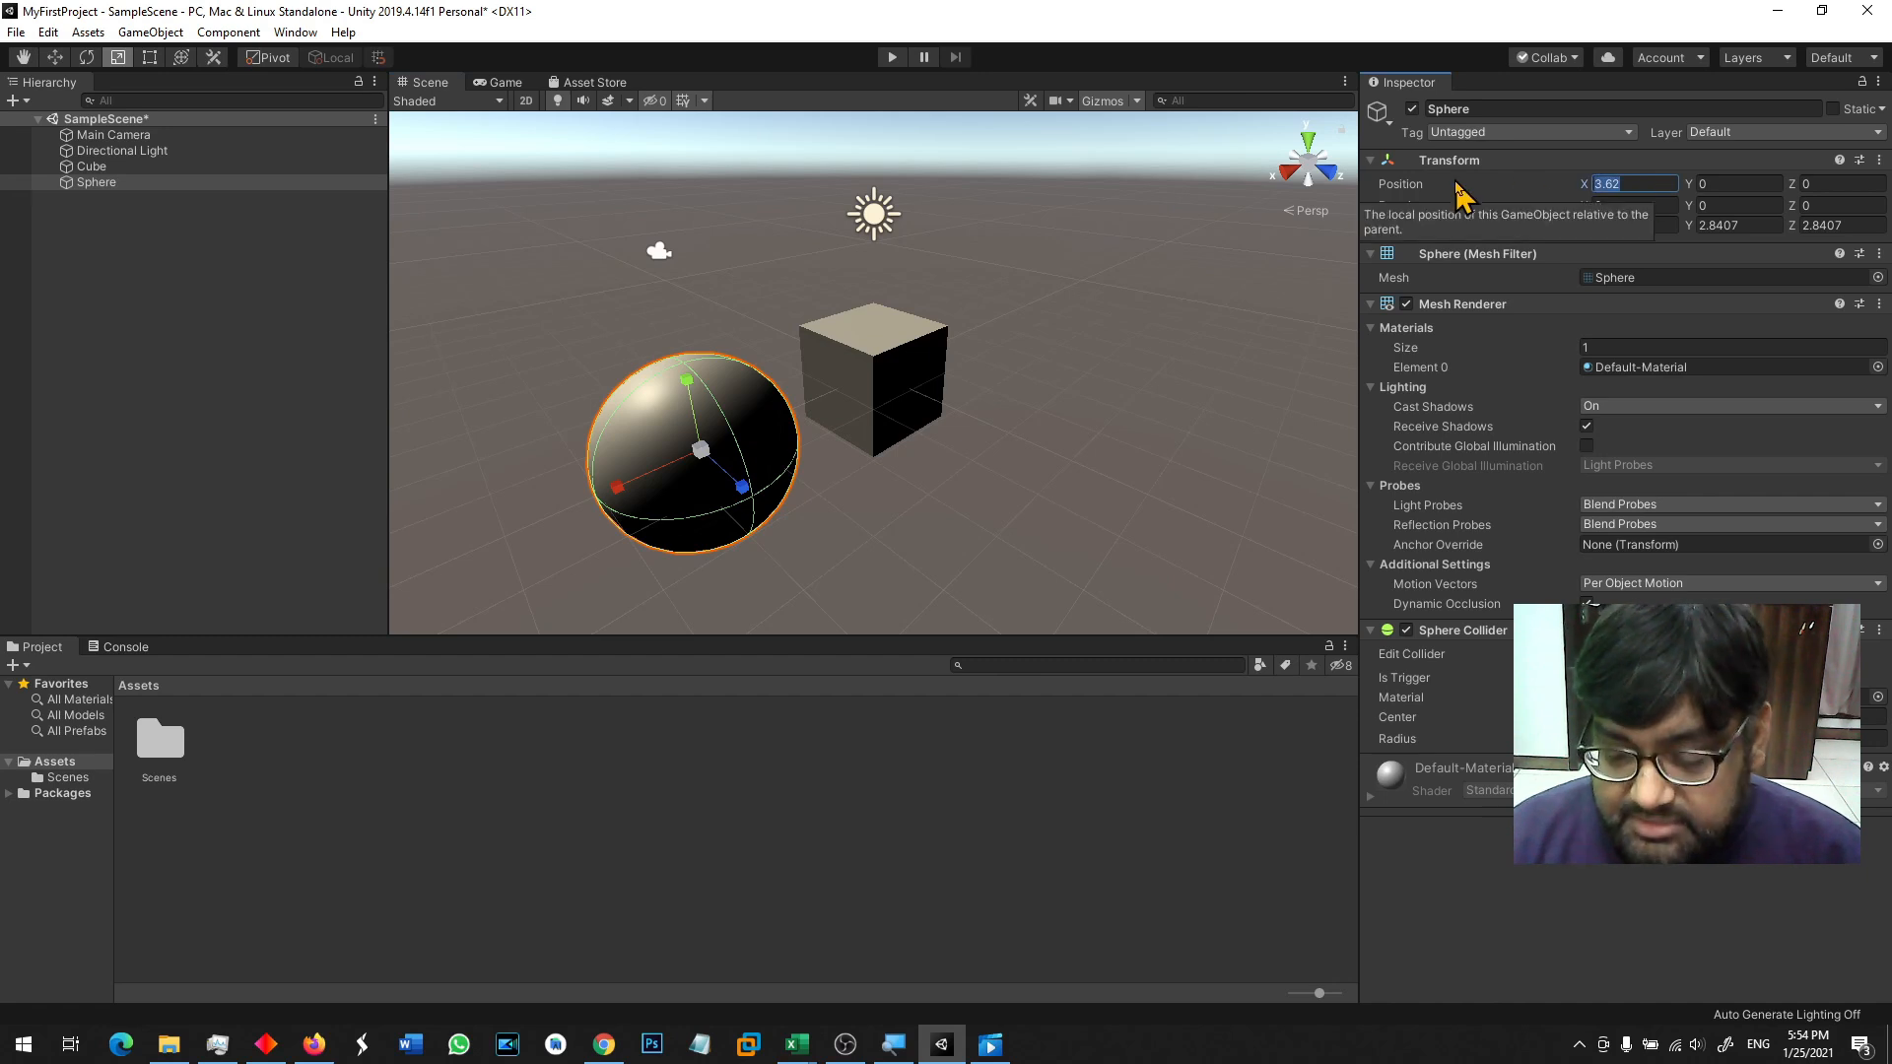
text(-3)
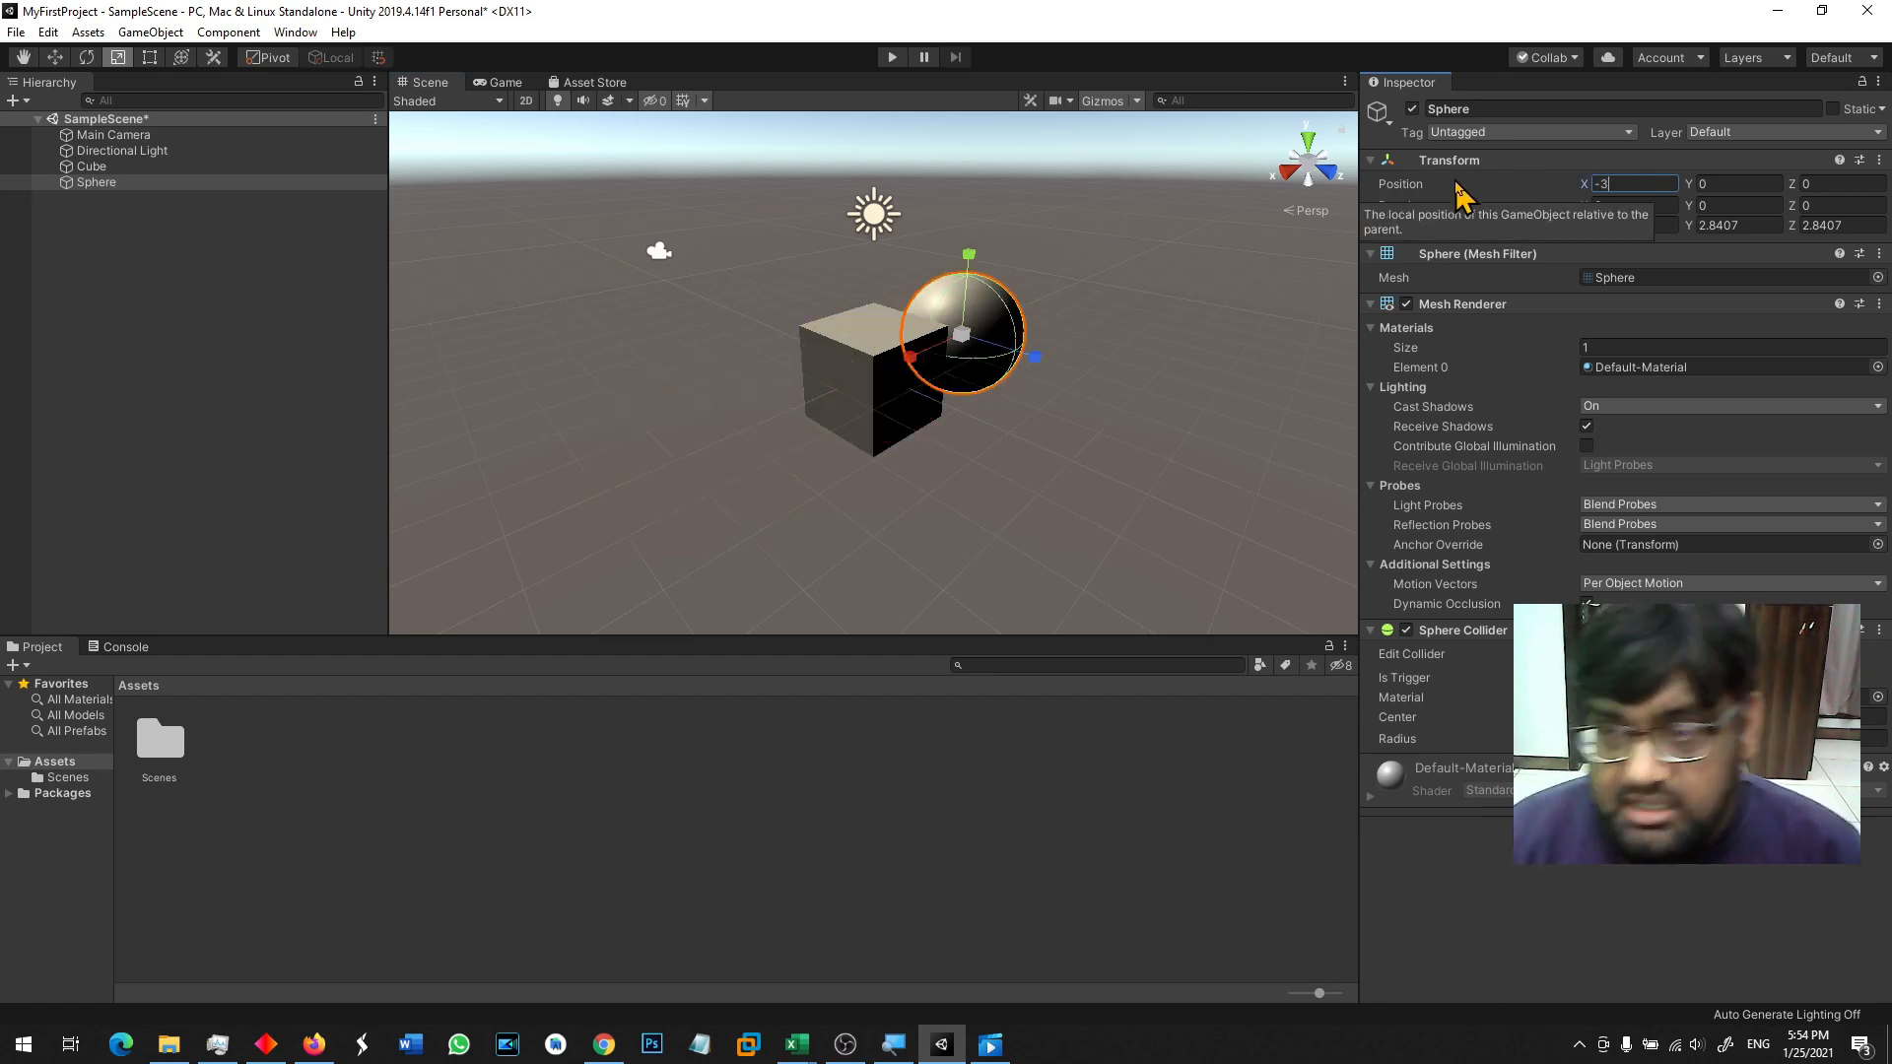
click(1831, 184)
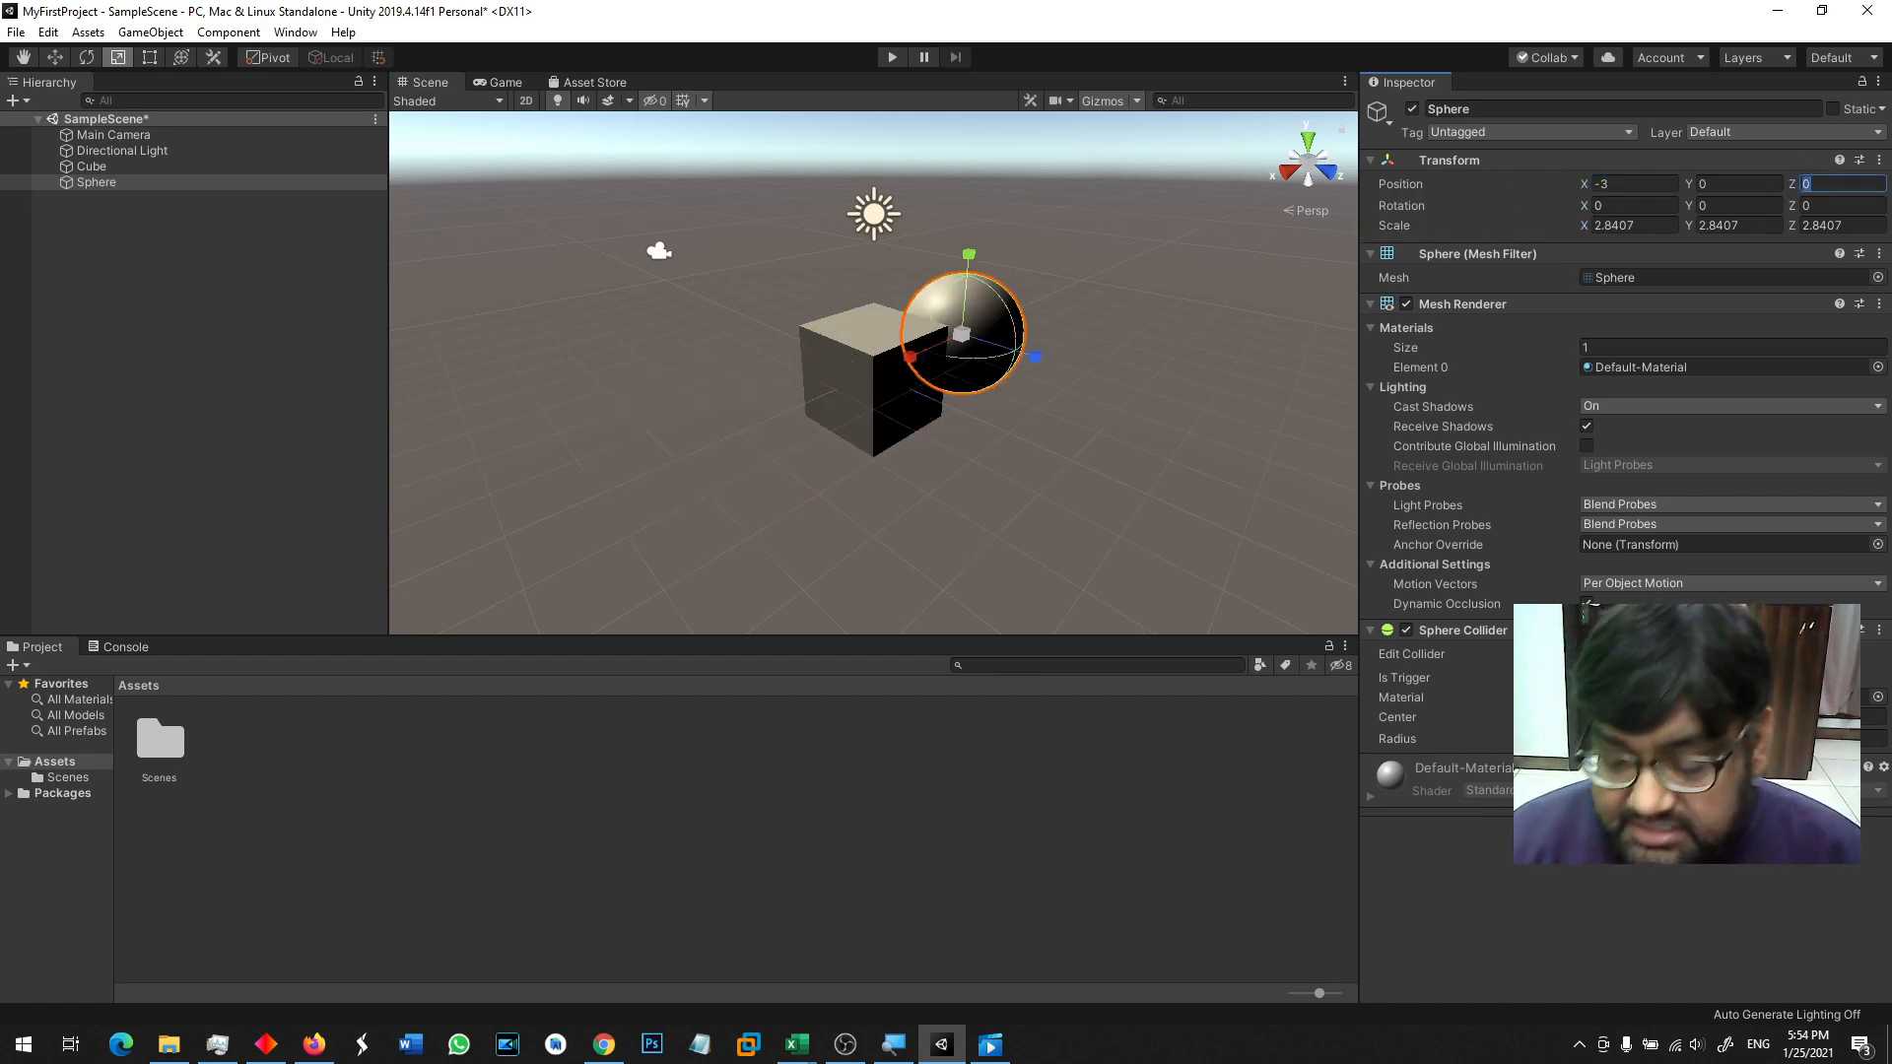
text(+2)
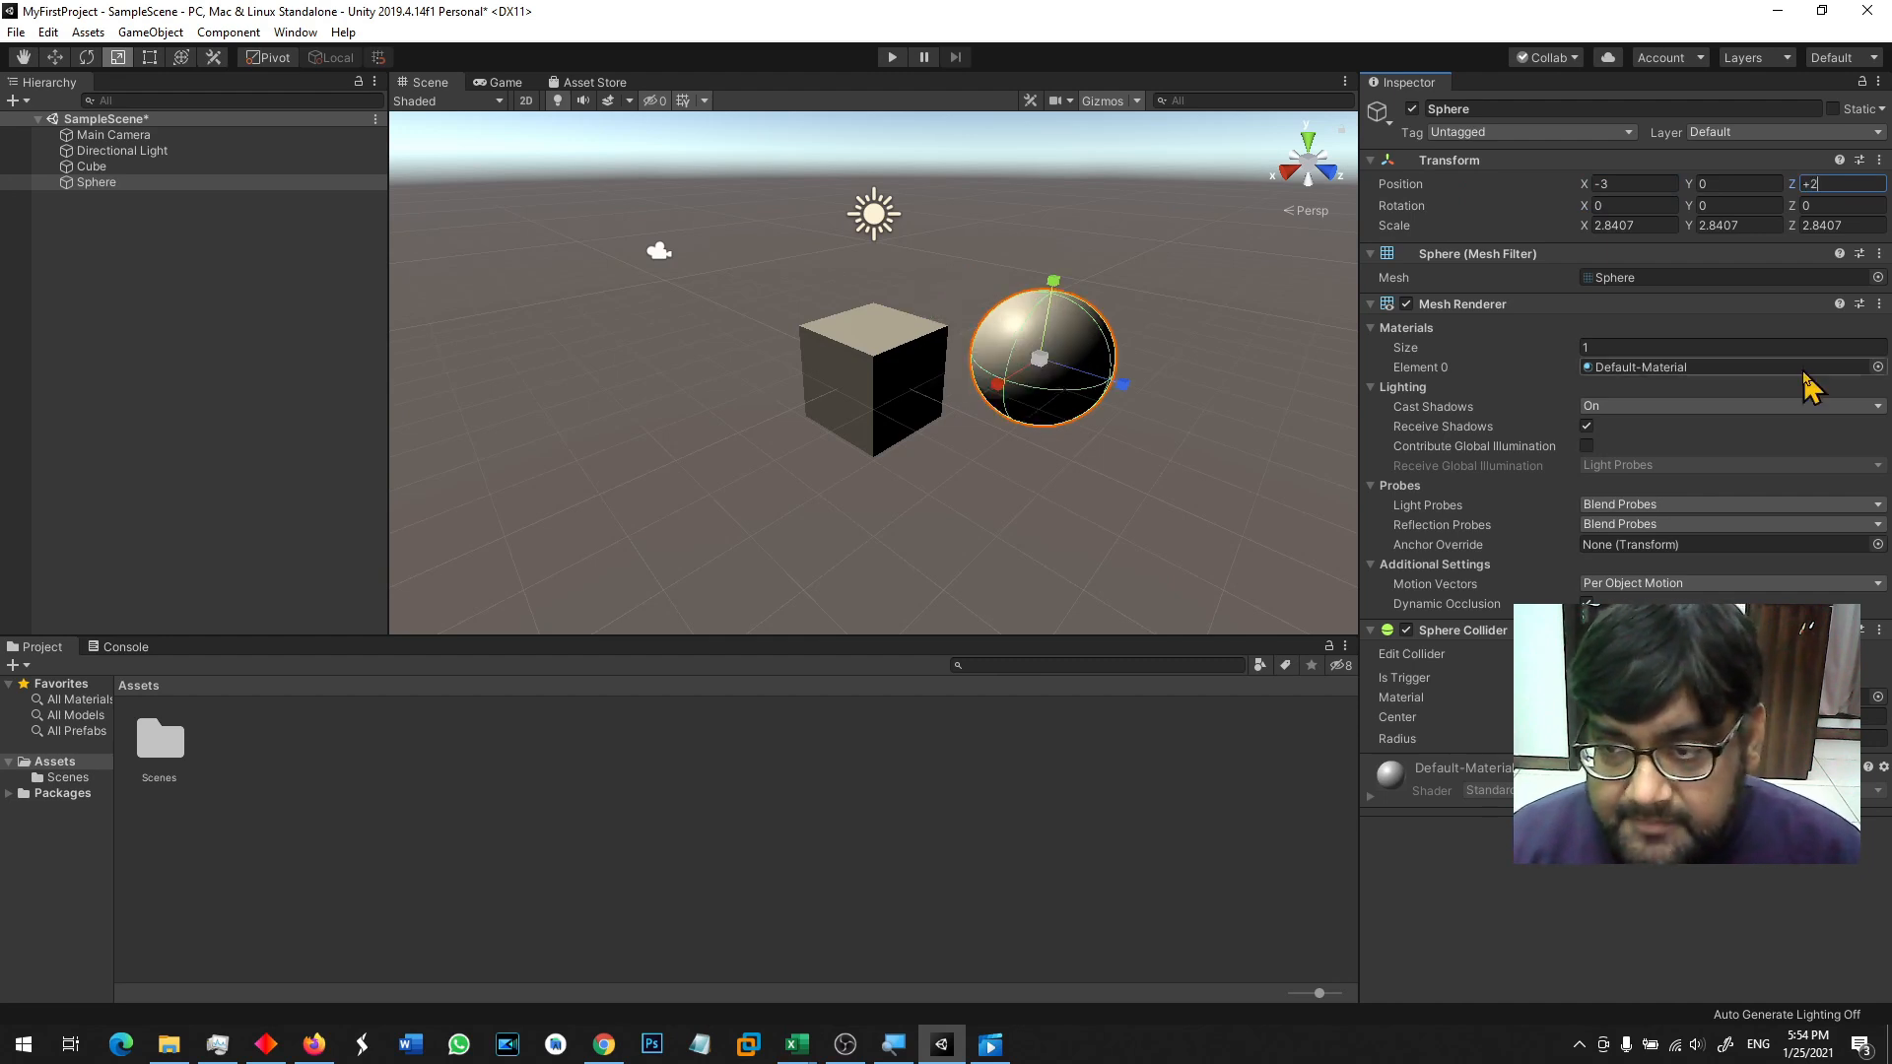
click(1722, 184)
text(-5)
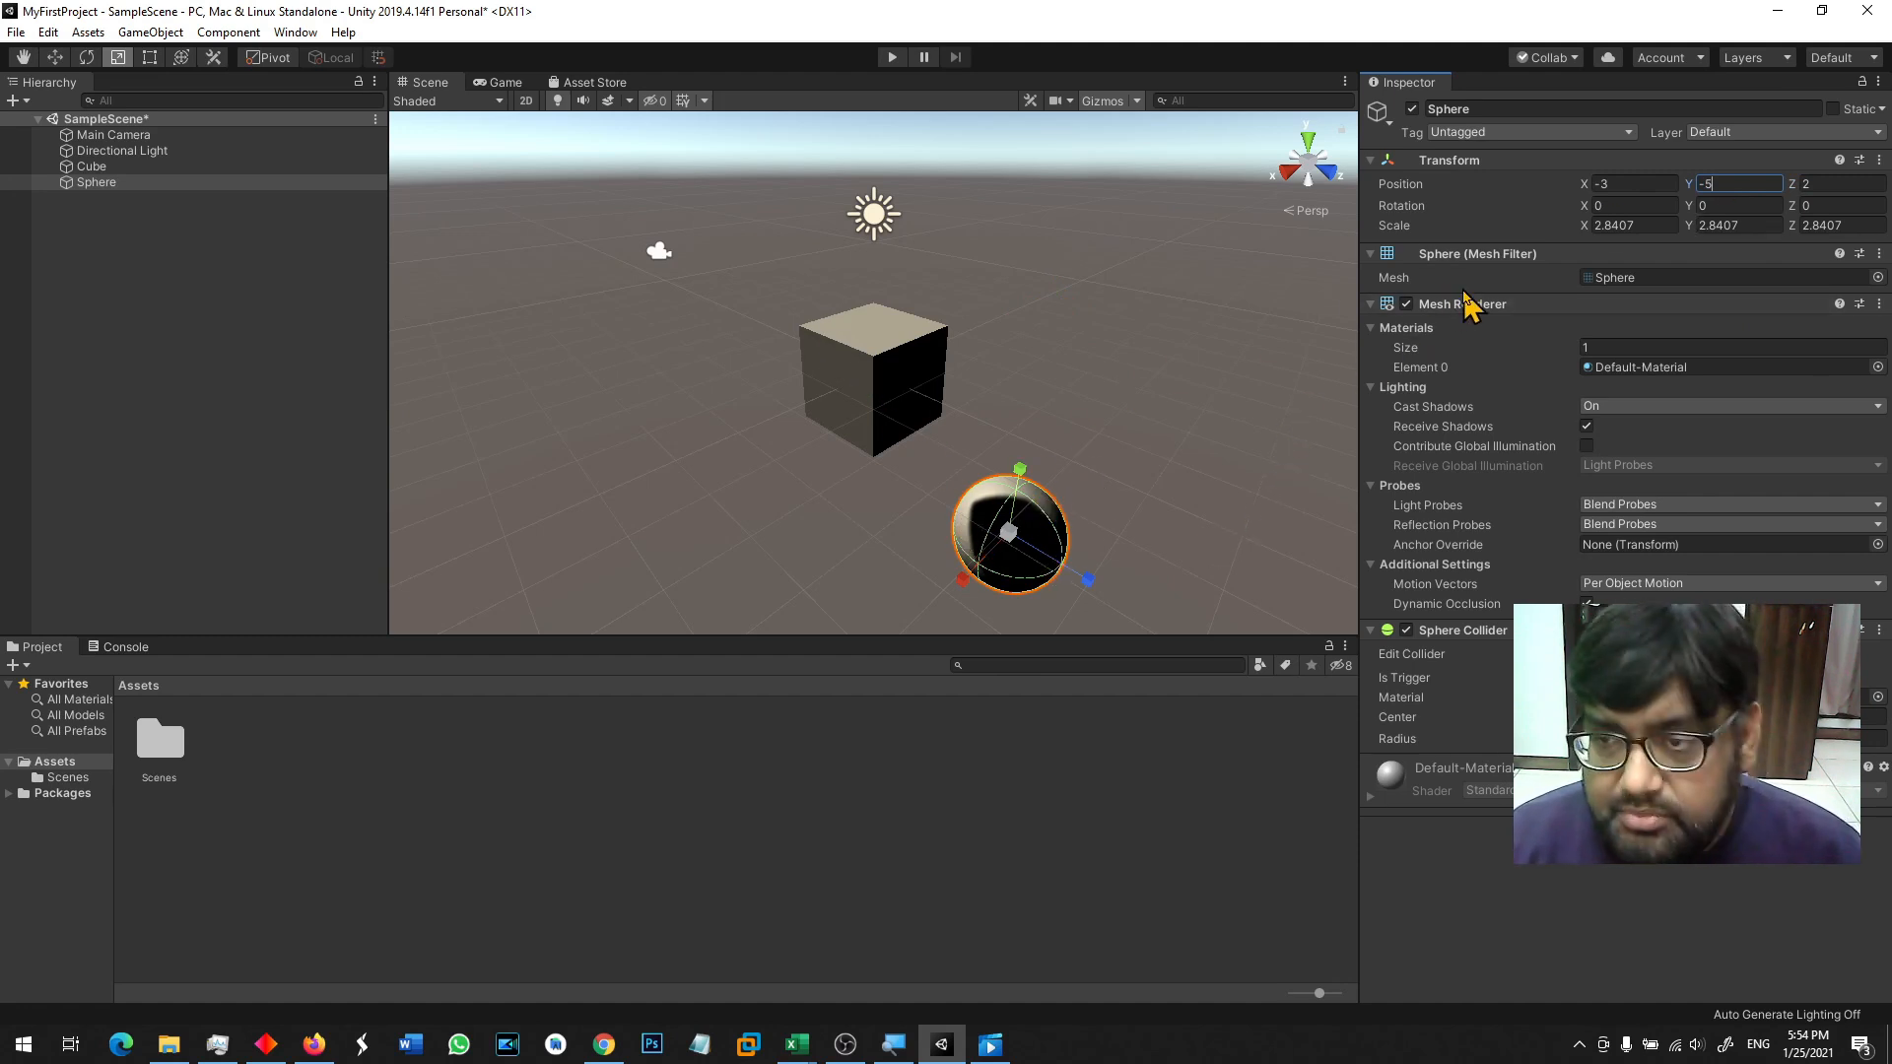
Step: Set the sphere's position to 0 on X, Y and Z and clear the selection
click(1619, 183)
text(0)
key(Tab)
text(0)
key(Tab)
text(0)
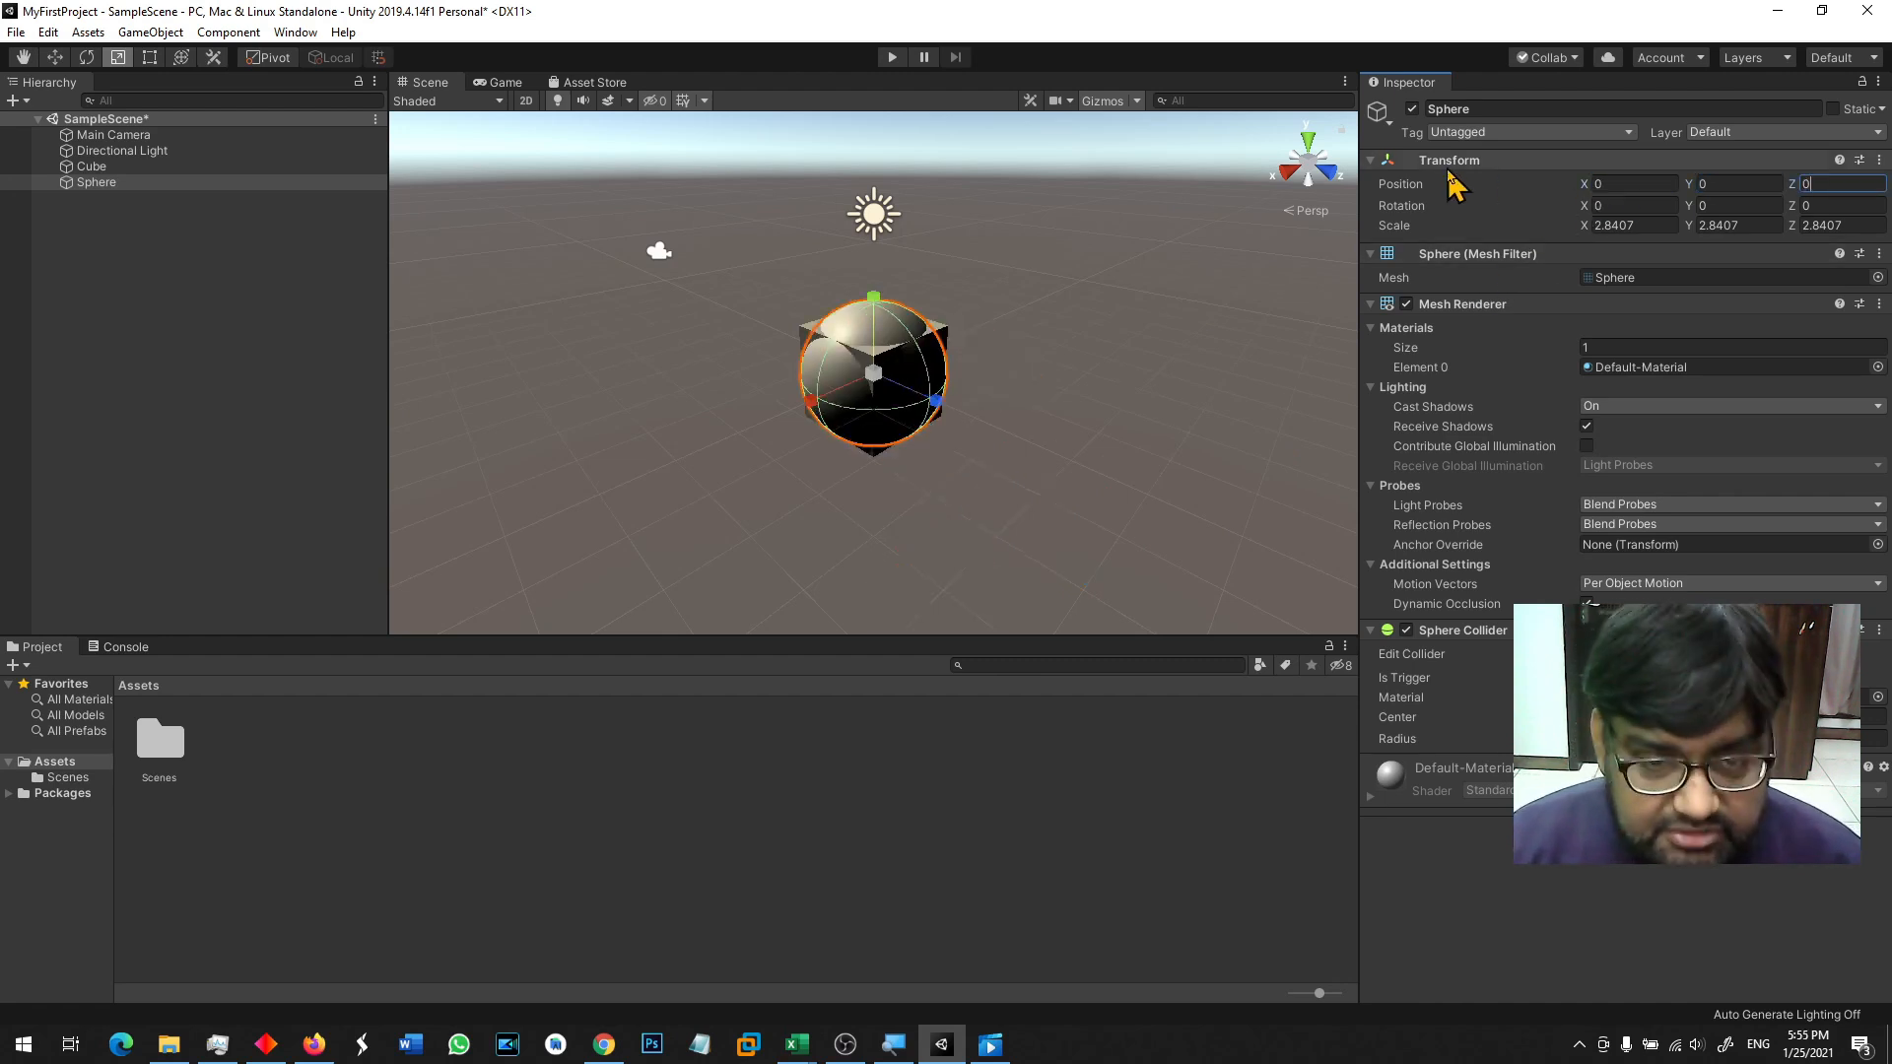
click(1005, 481)
mouse_move(1179, 469)
alt+mouse_down()
mouse_move(1010, 489)
mouse_move(1141, 477)
mouse_move(1153, 448)
alt+mouse_up()
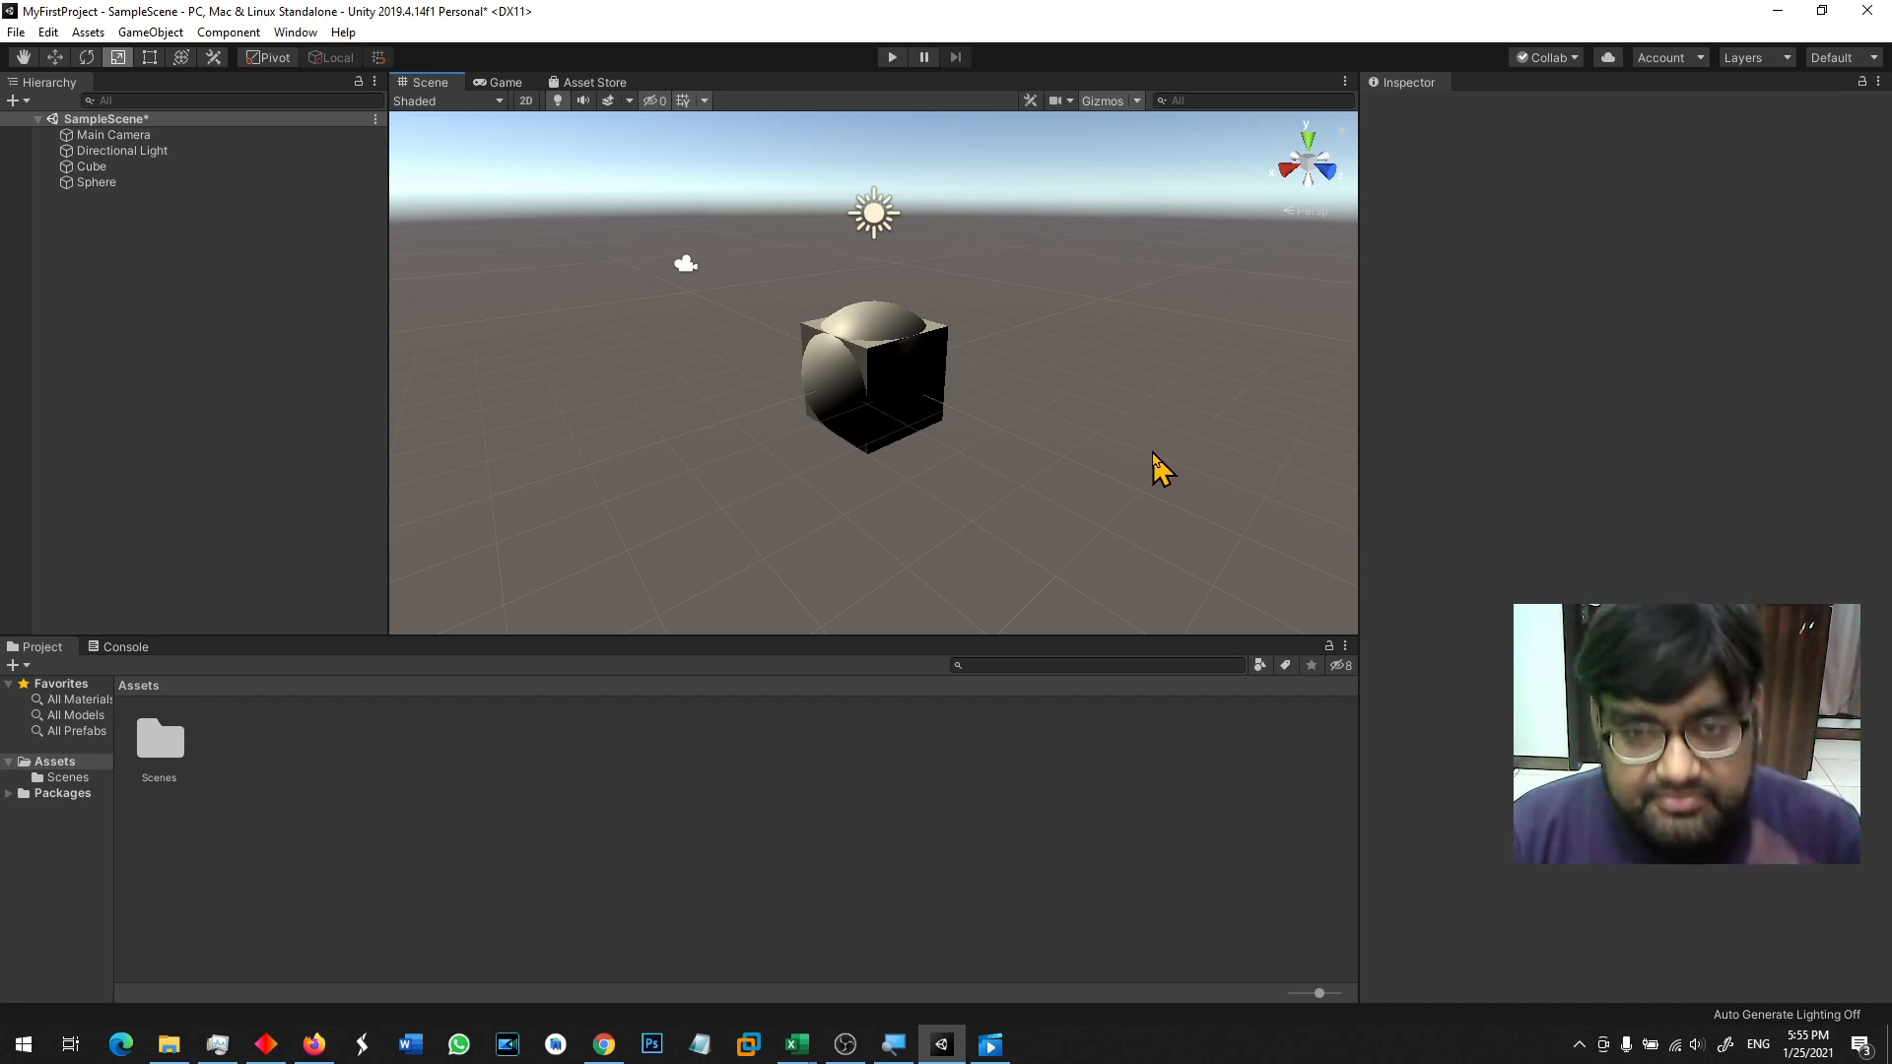
Step: Test the scene in Play mode twice, examining the Main Camera's transform and preview between the runs, and stop playback
click(893, 58)
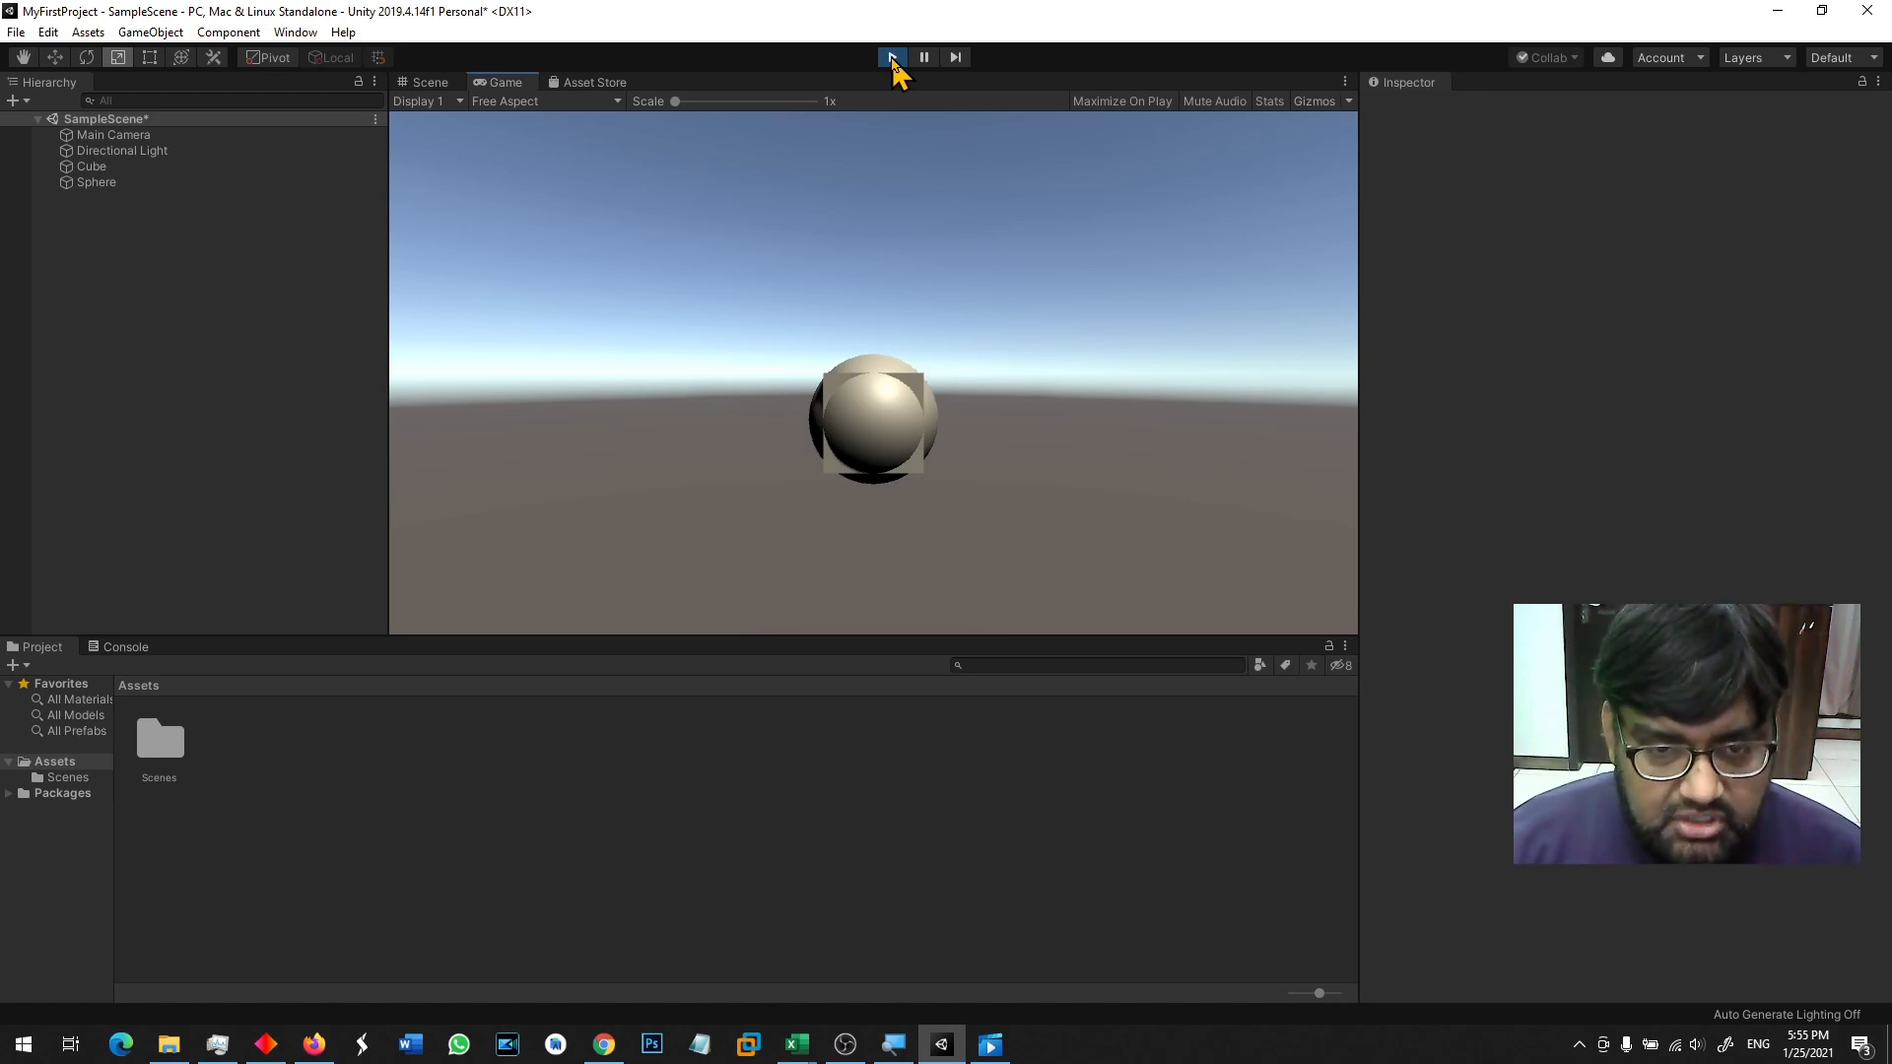
click(892, 58)
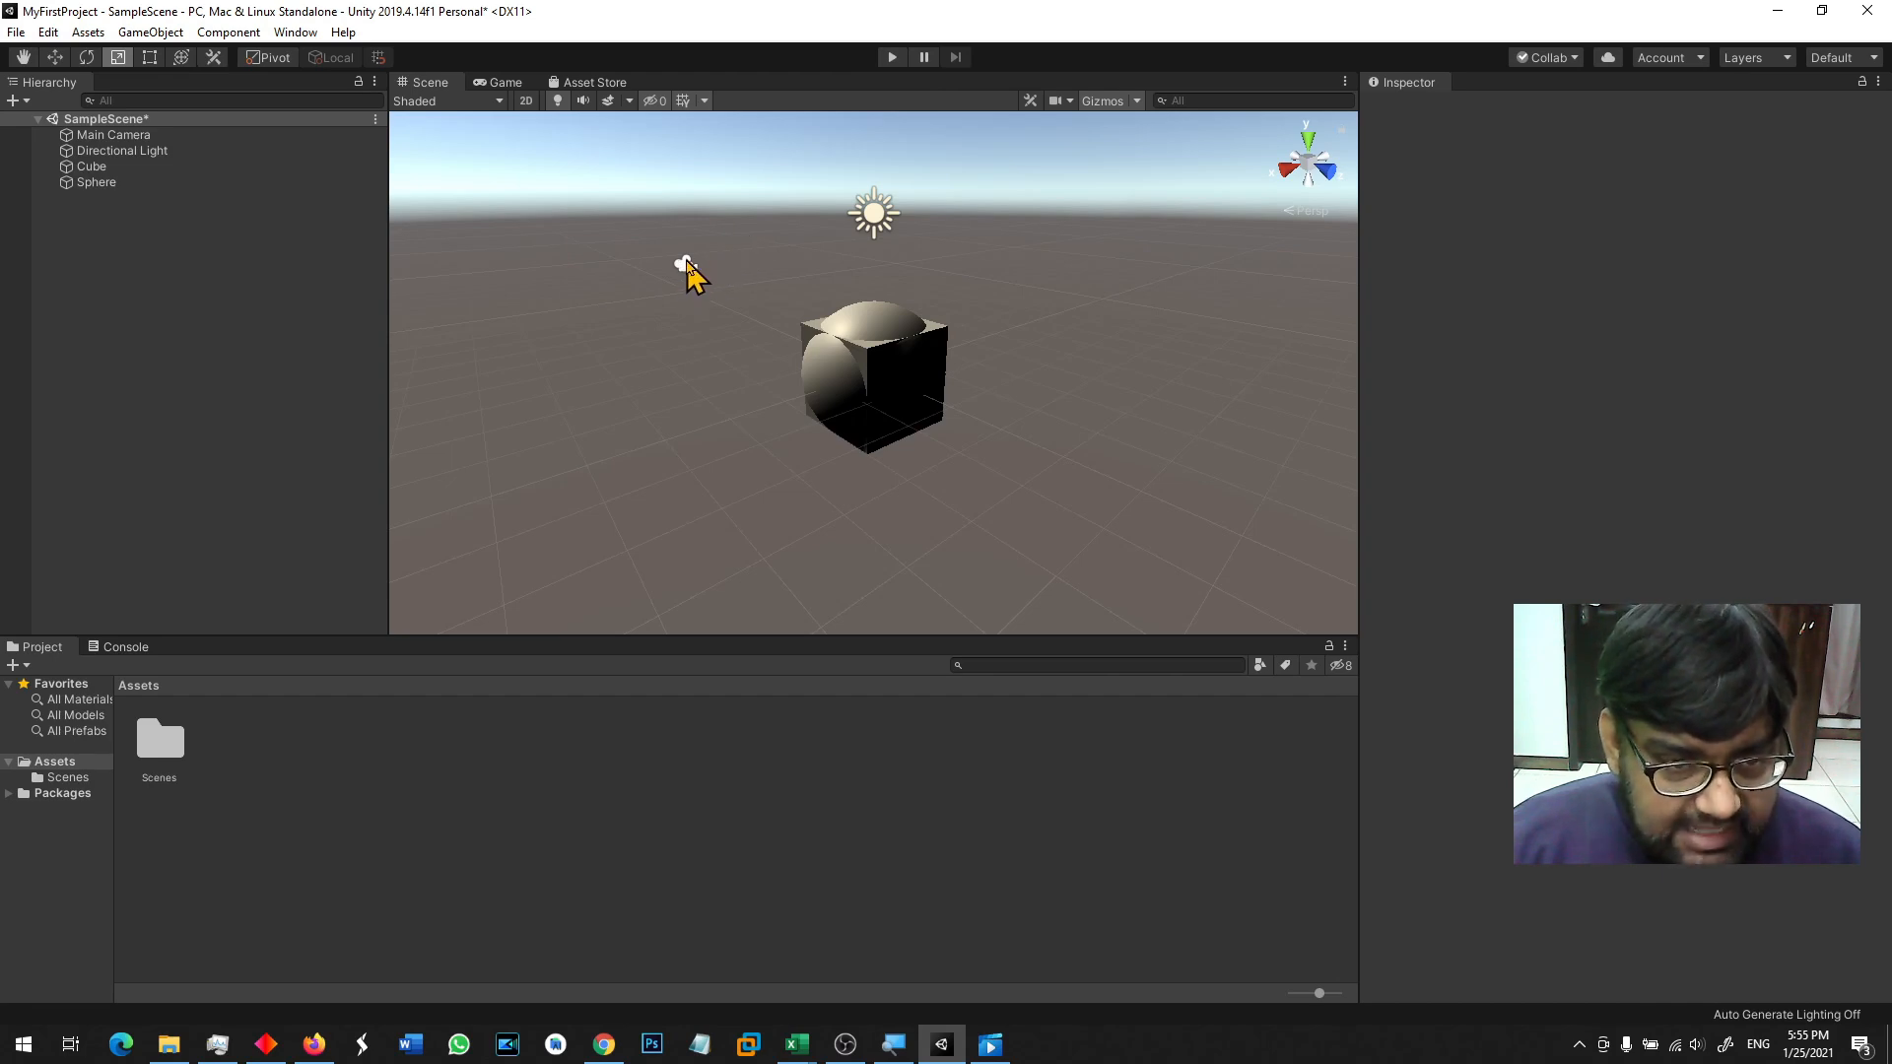
click(685, 268)
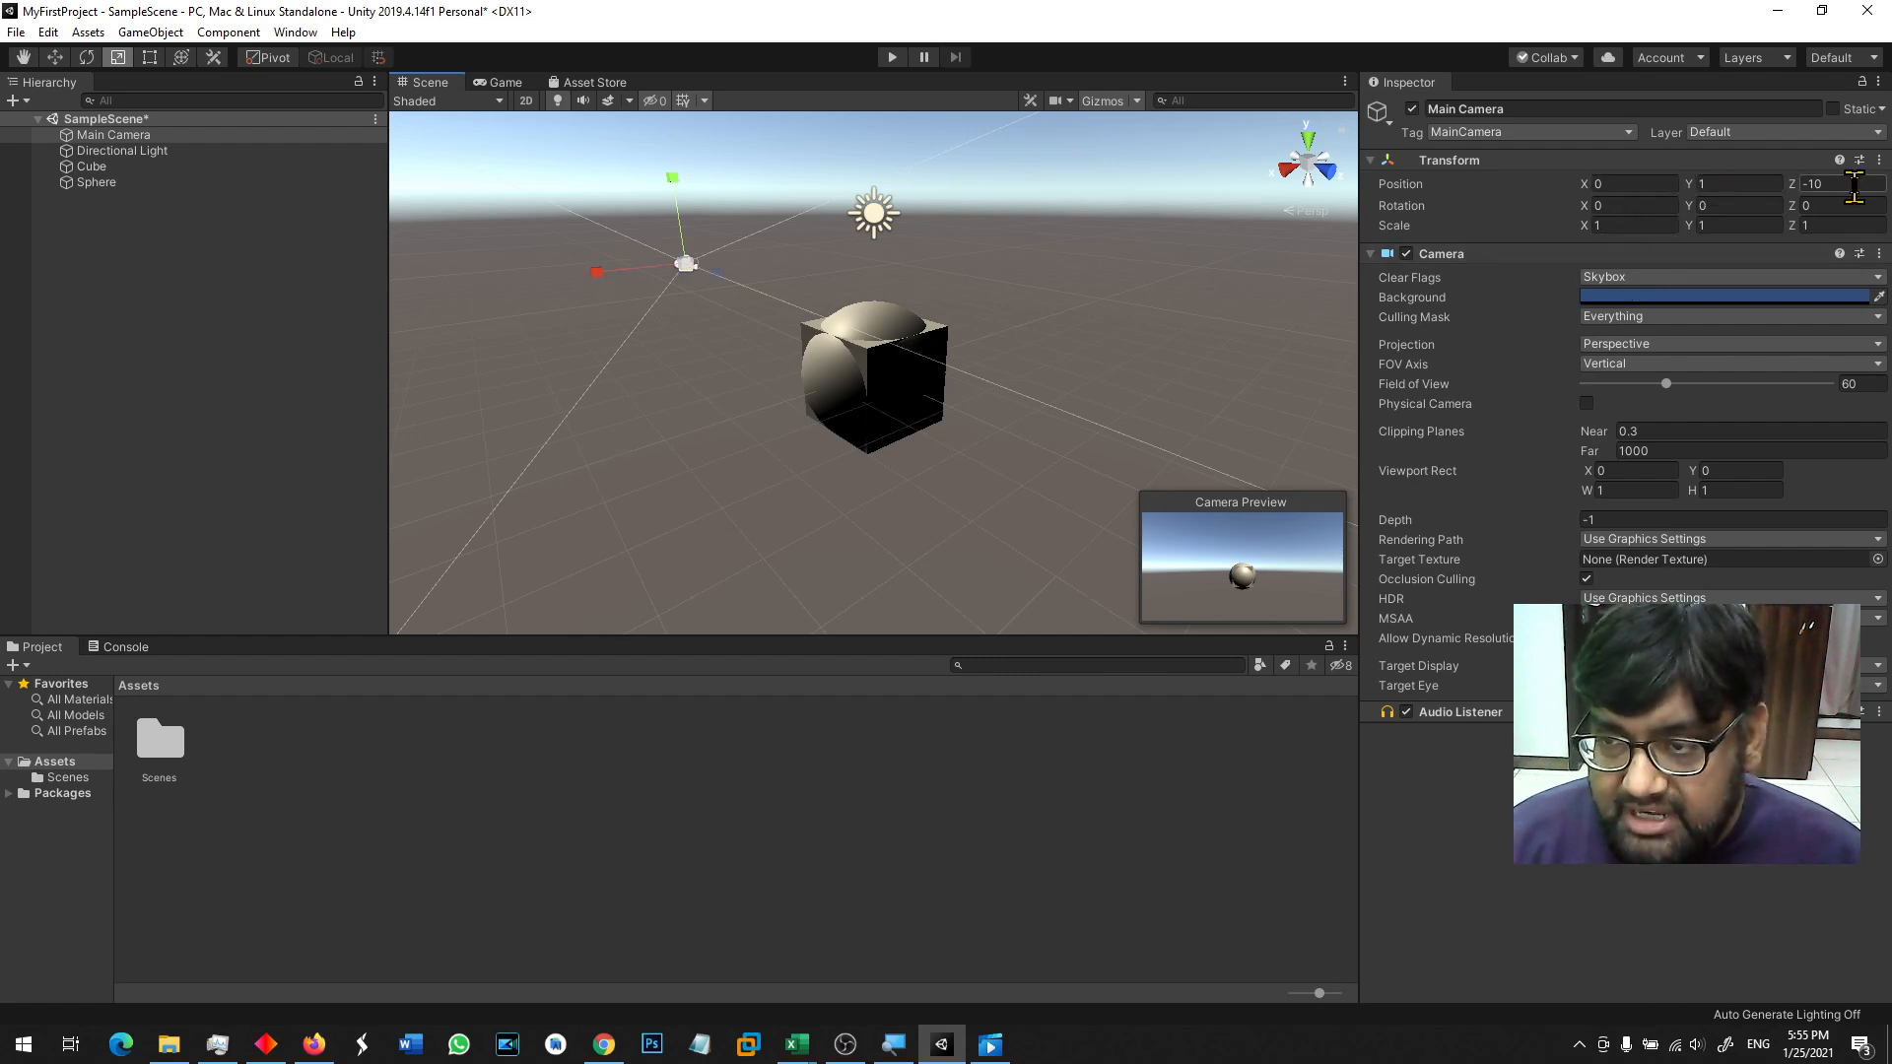
click(739, 521)
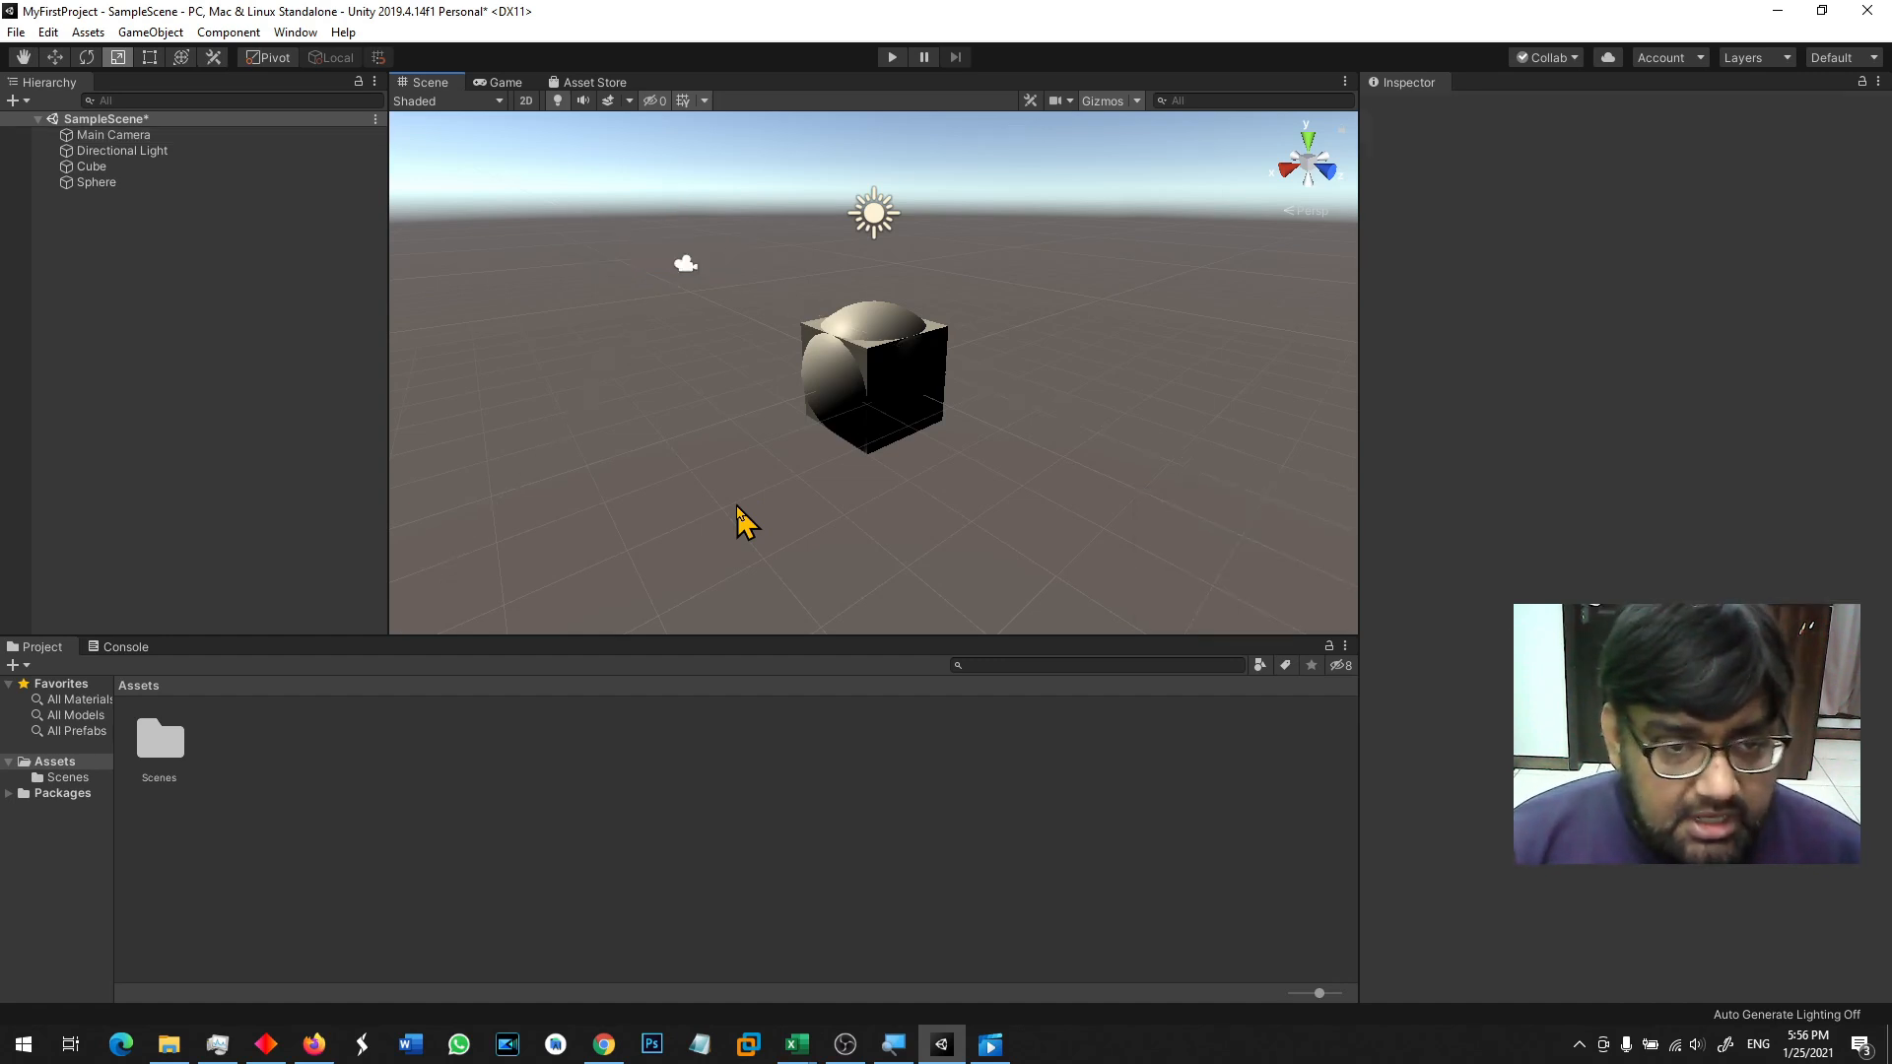
click(687, 266)
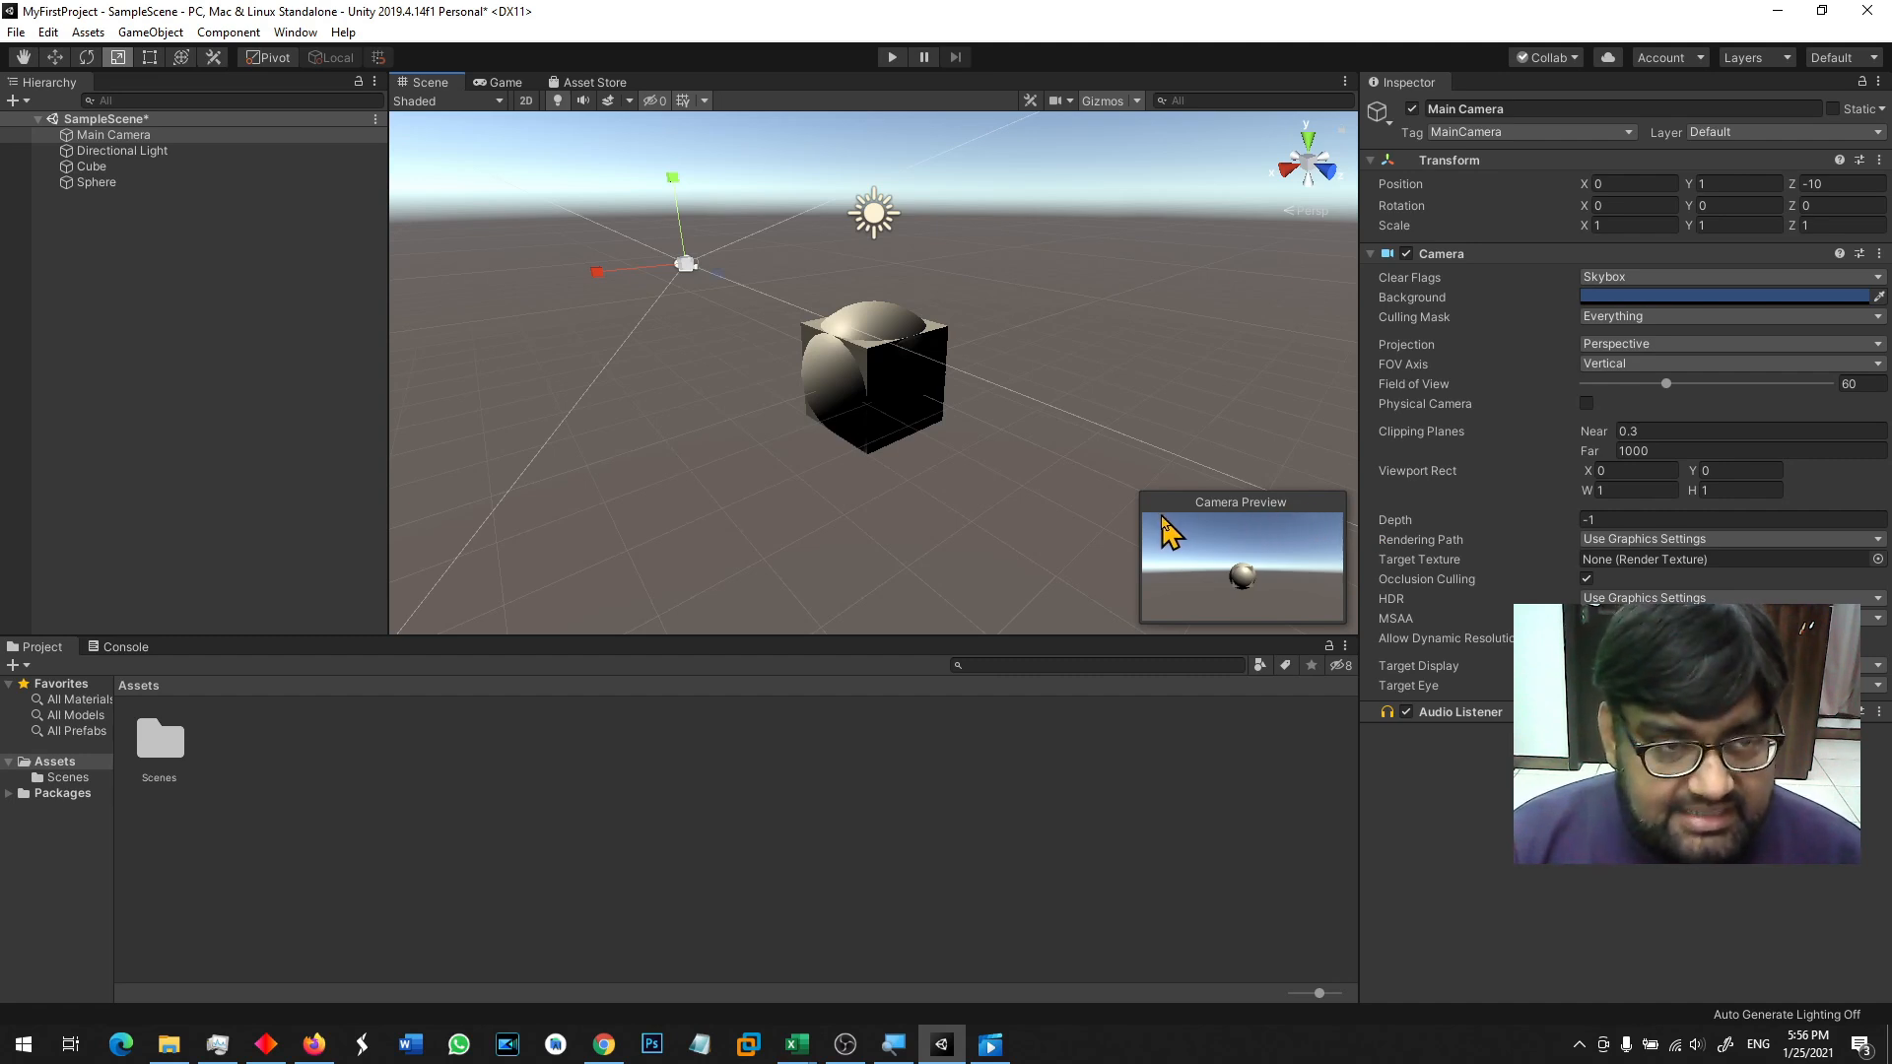
click(896, 65)
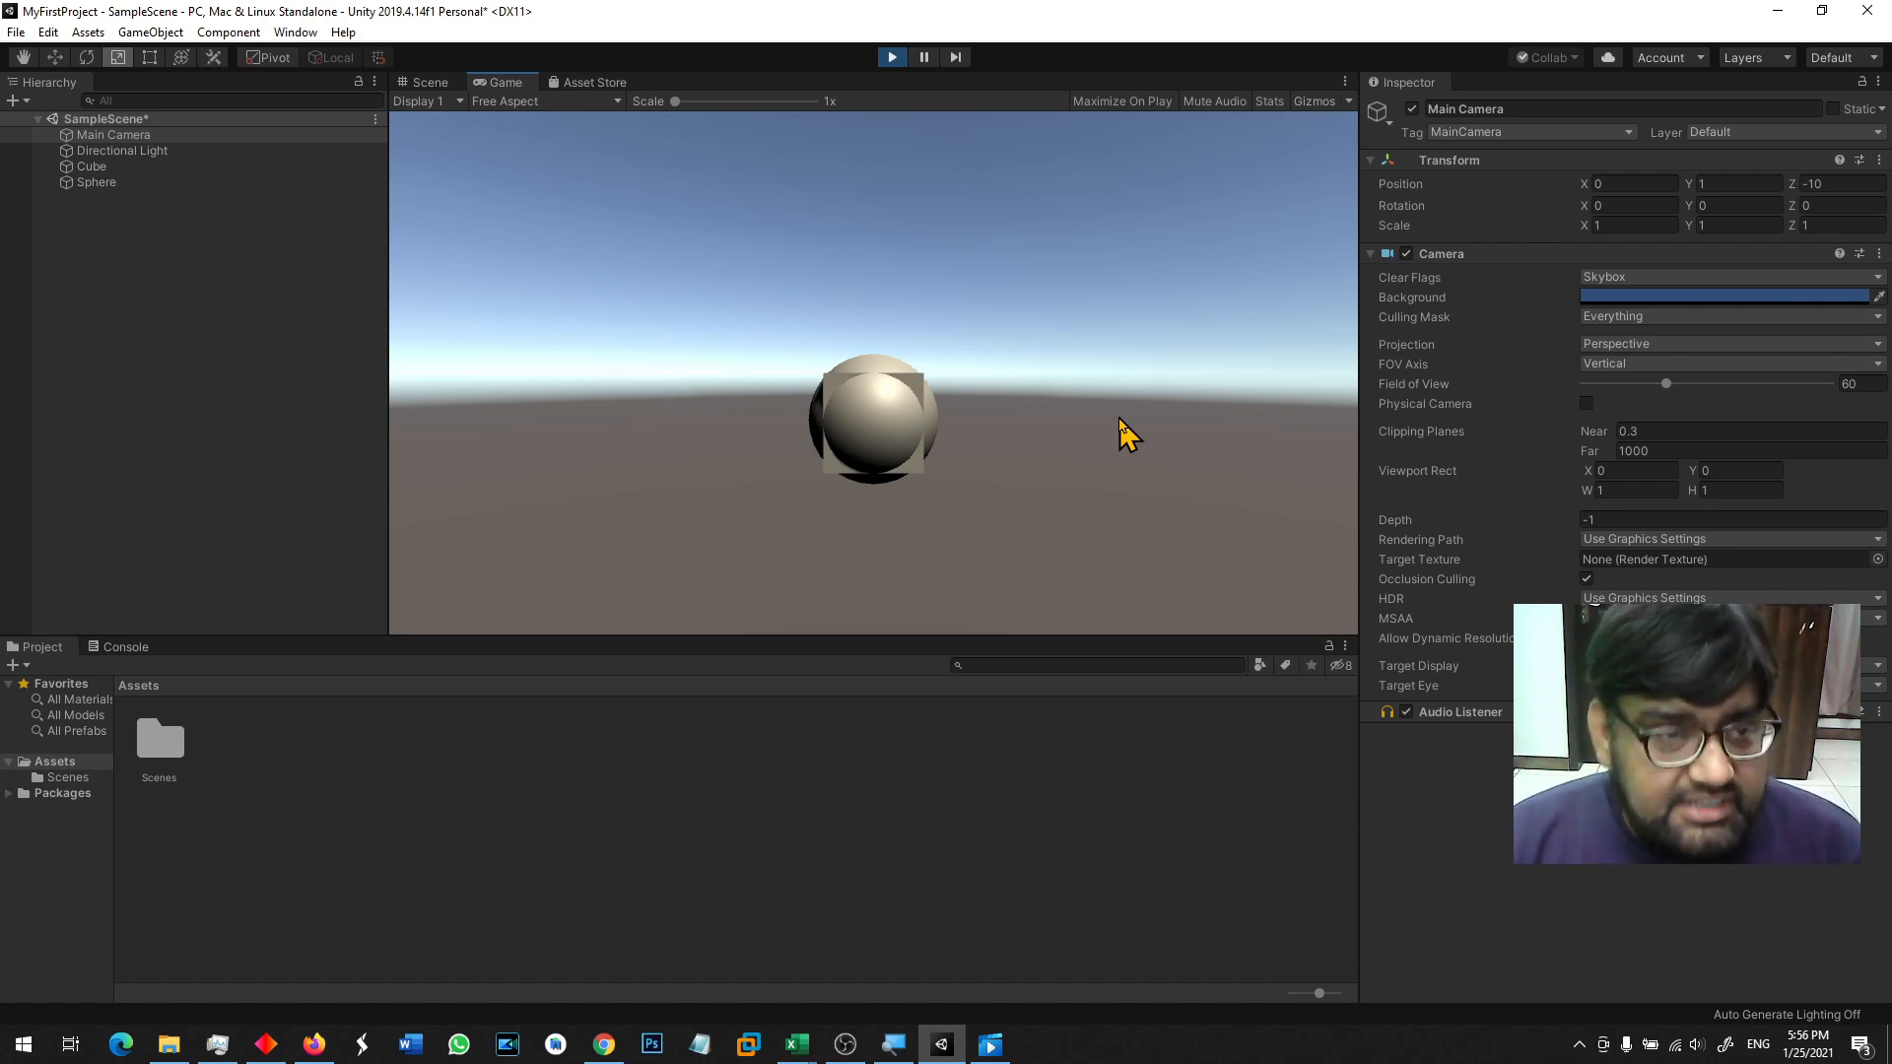
click(894, 61)
Step: Move the sphere up above the cube to about 2.77 on Y, and run and stop the scene to check the camera's view
click(885, 335)
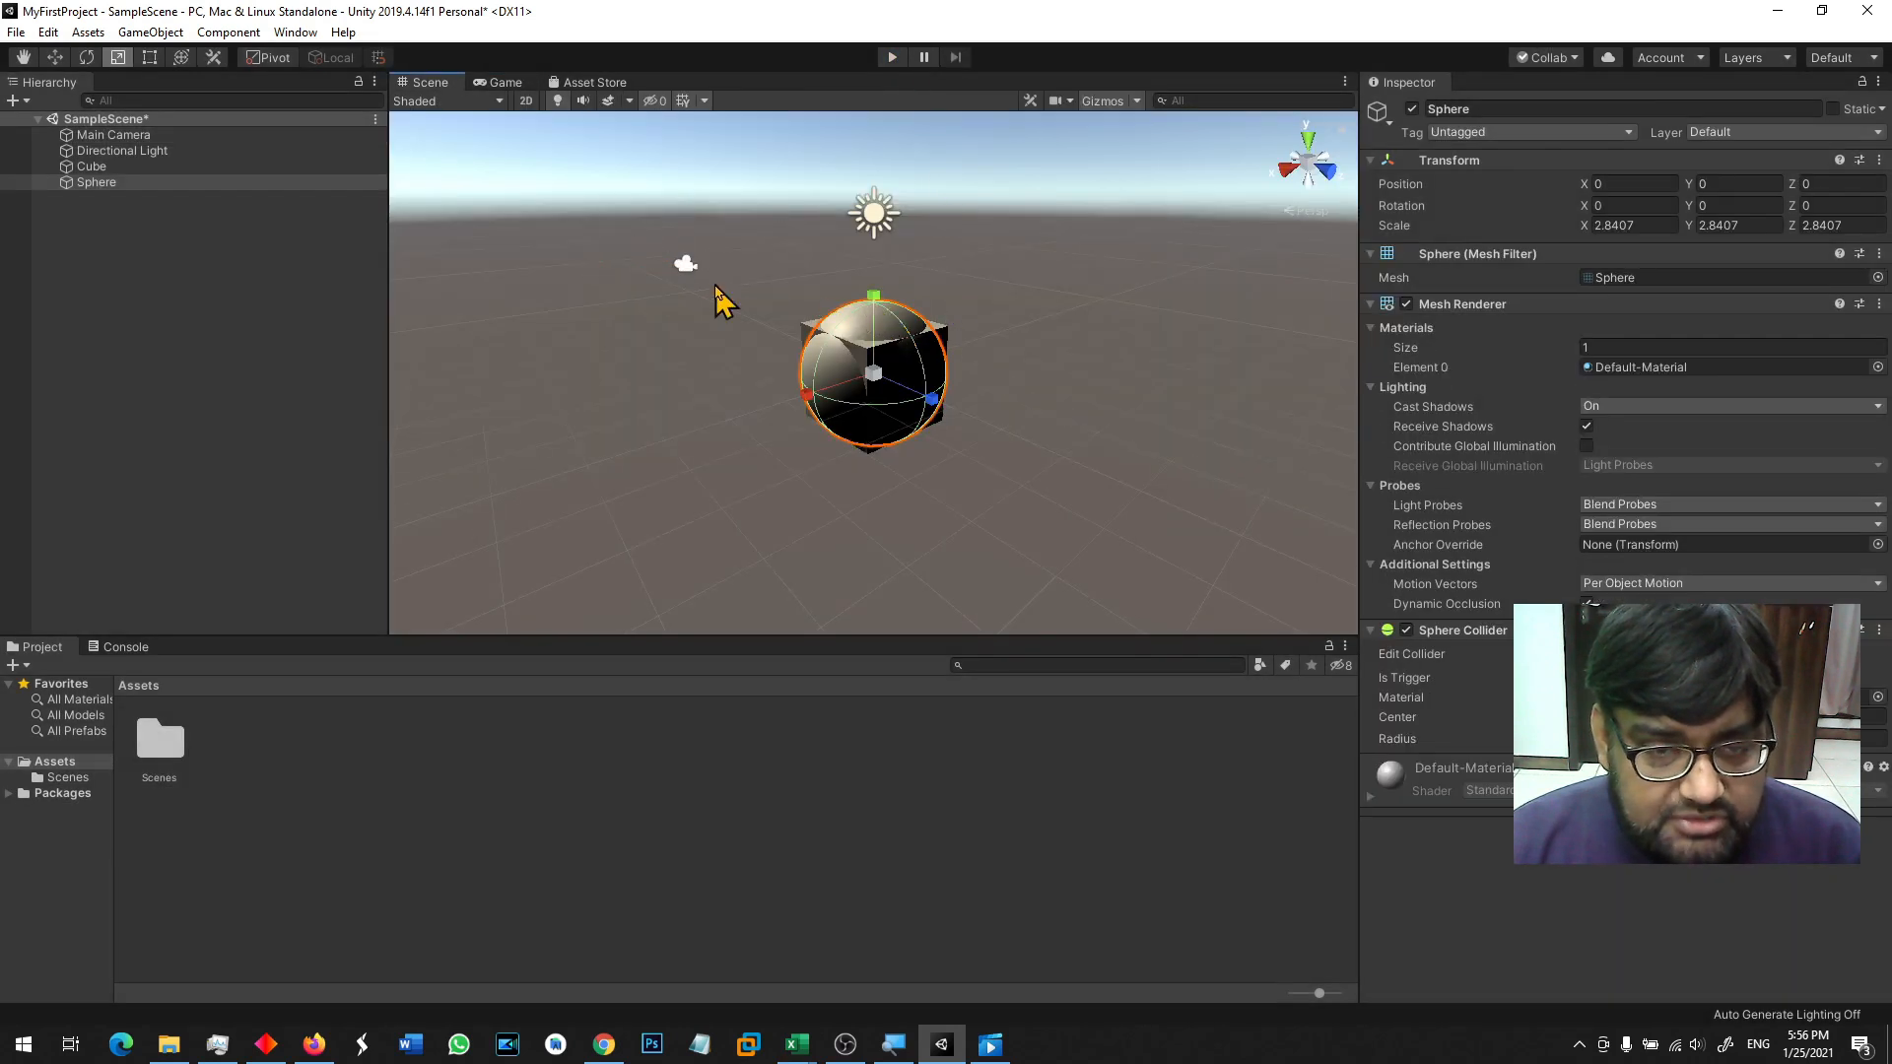
click(55, 57)
drag(890, 305, 897, 176)
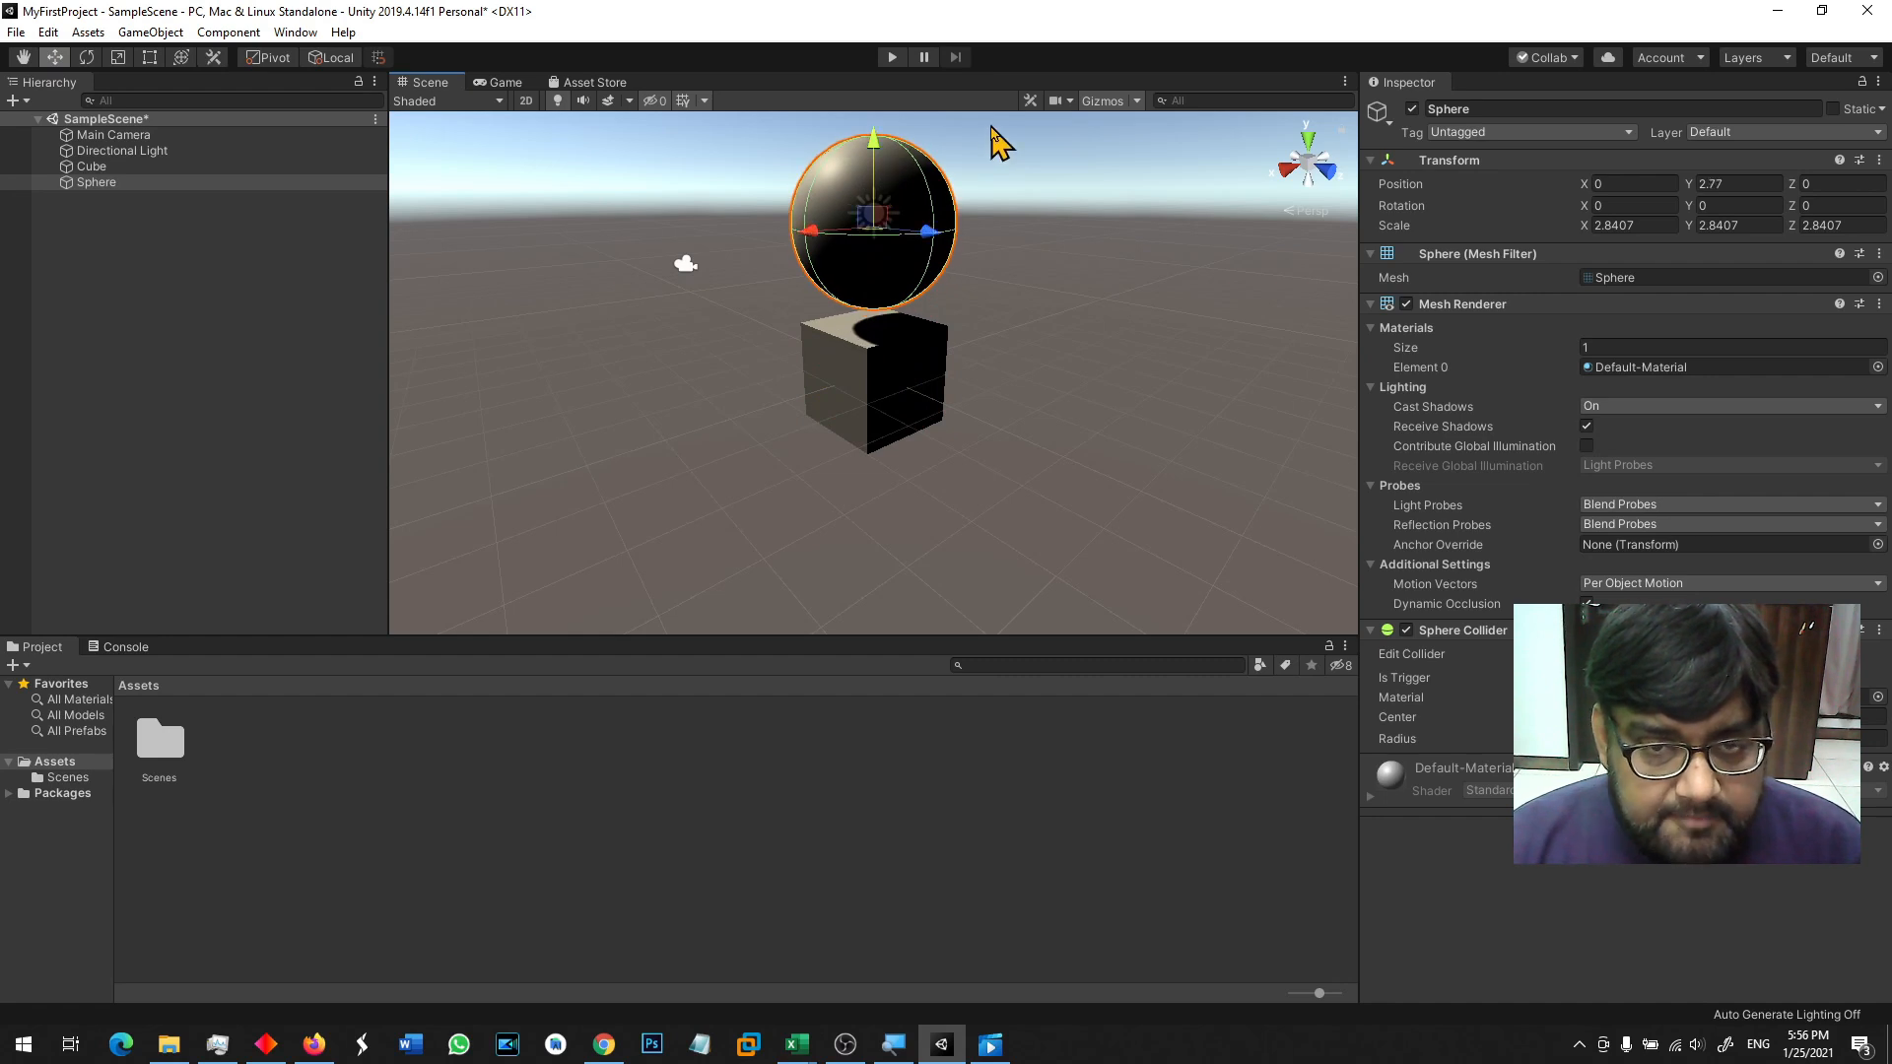
click(890, 57)
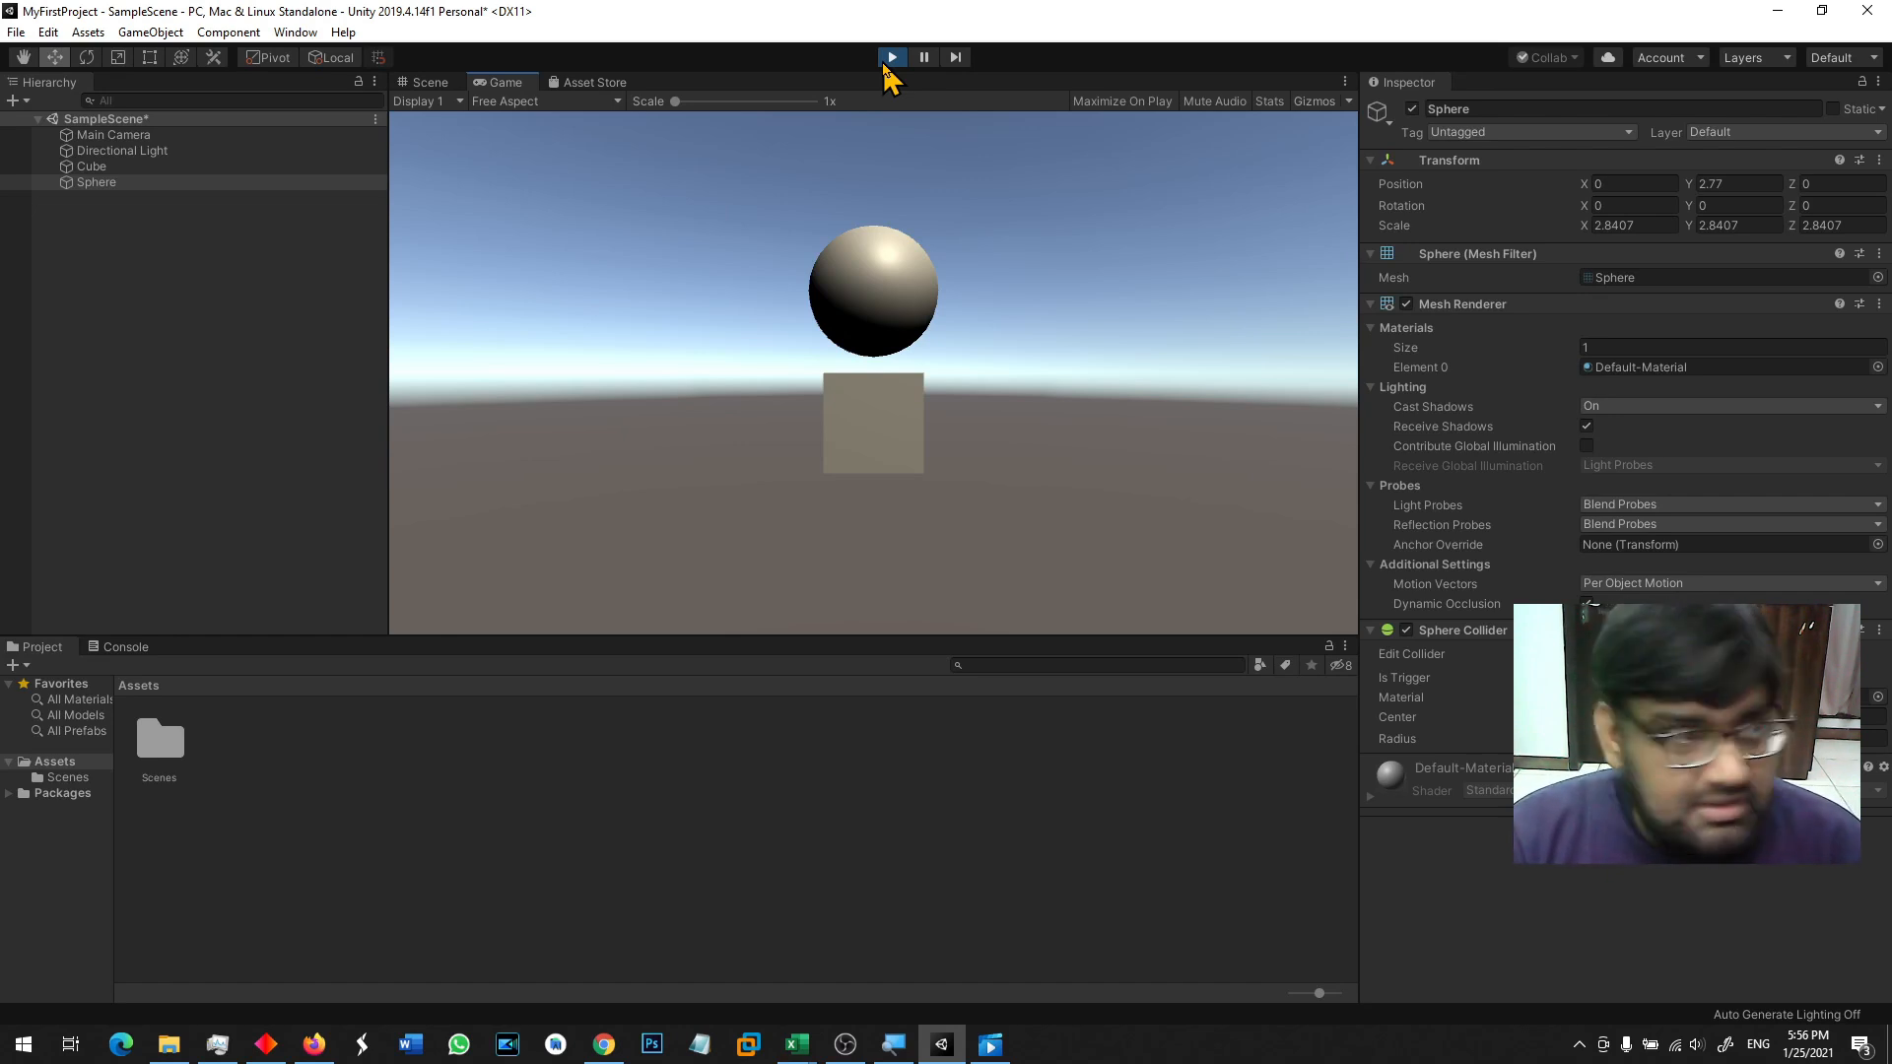
click(891, 57)
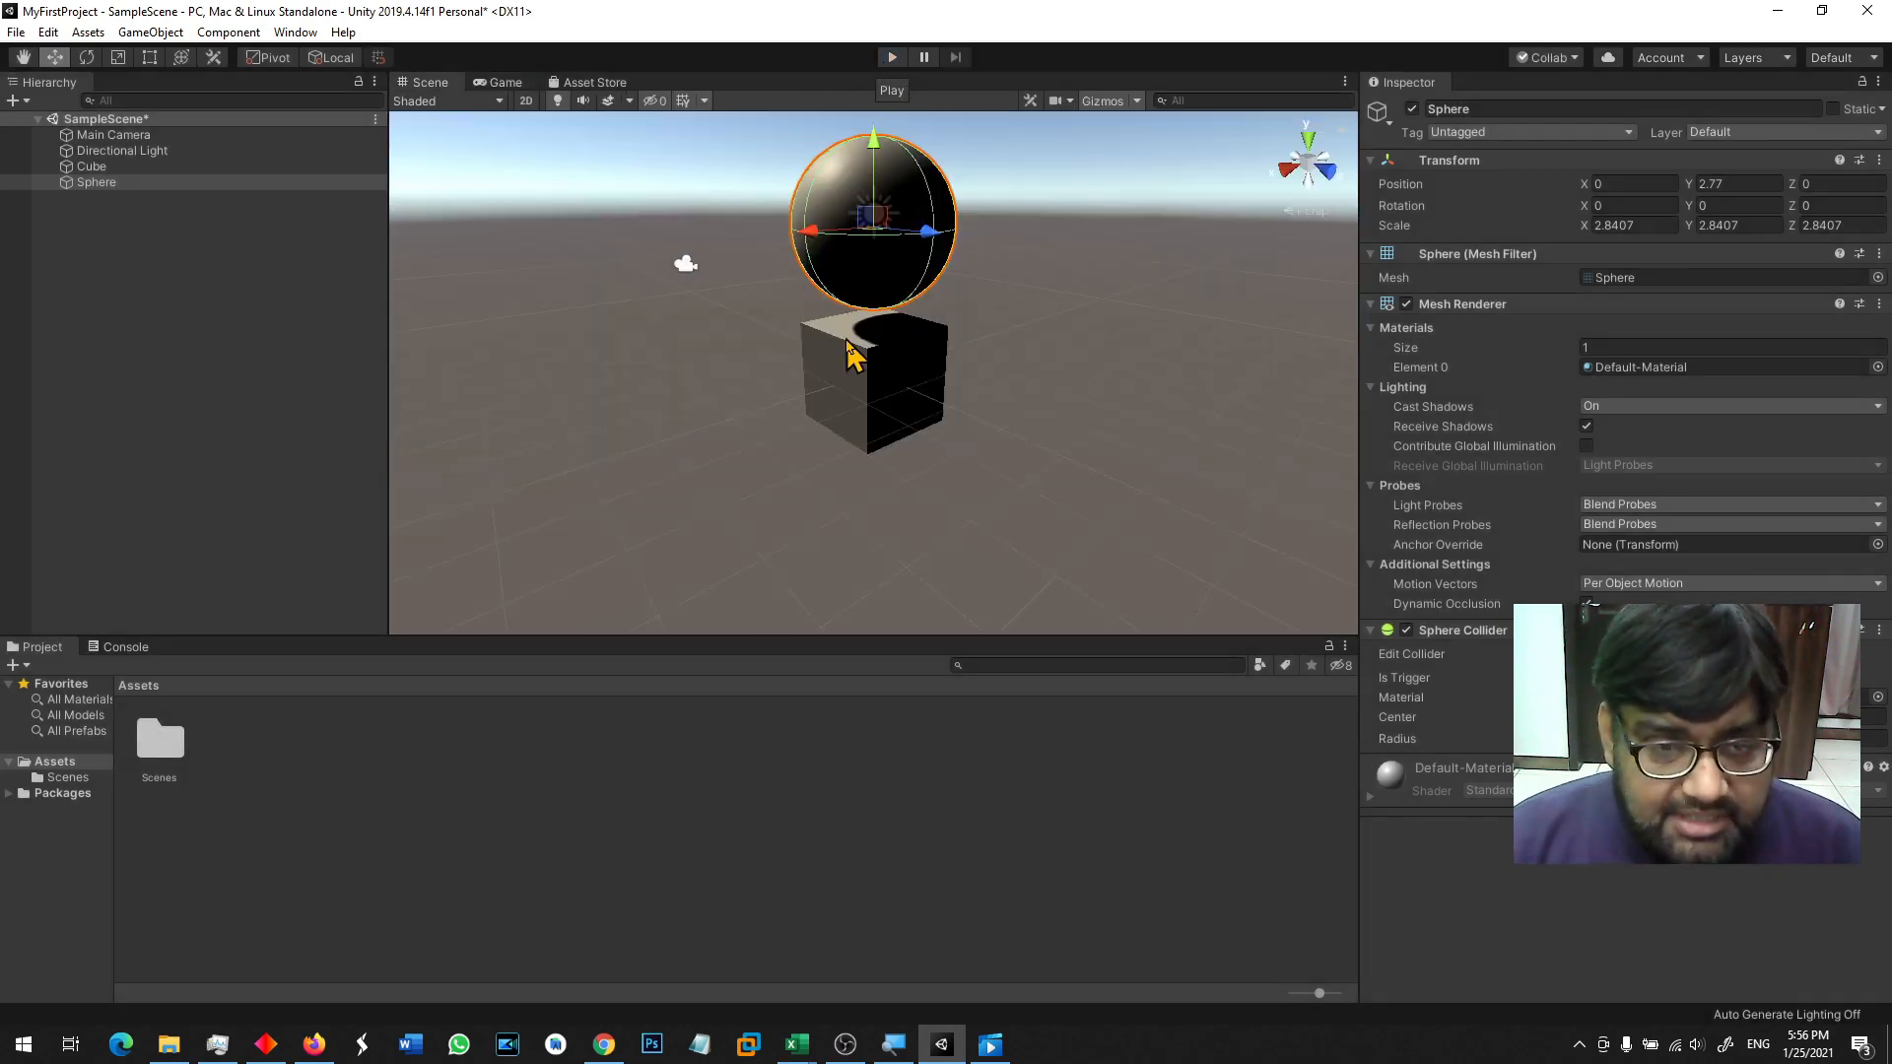